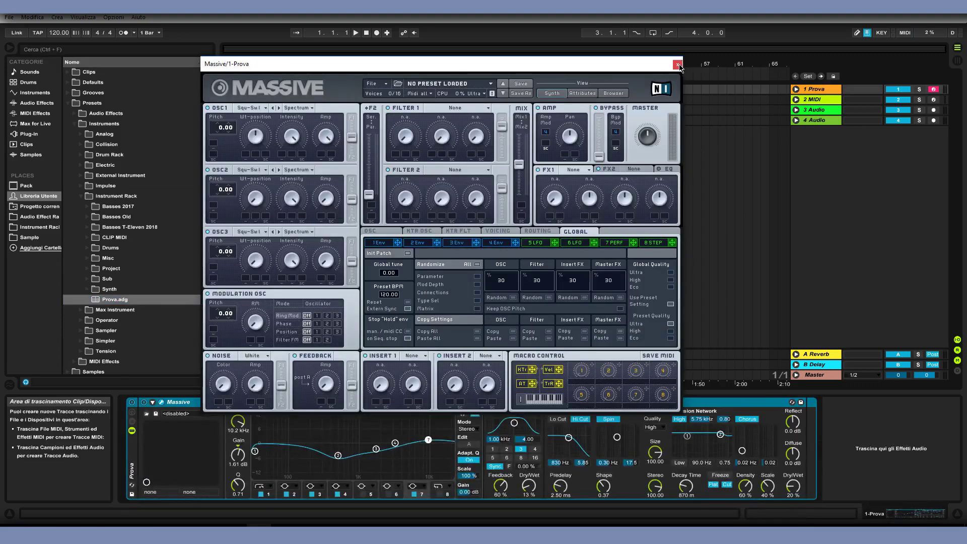
Close the Massive plug-in window and hide the device chain of the Prova rack
left_click(678, 65)
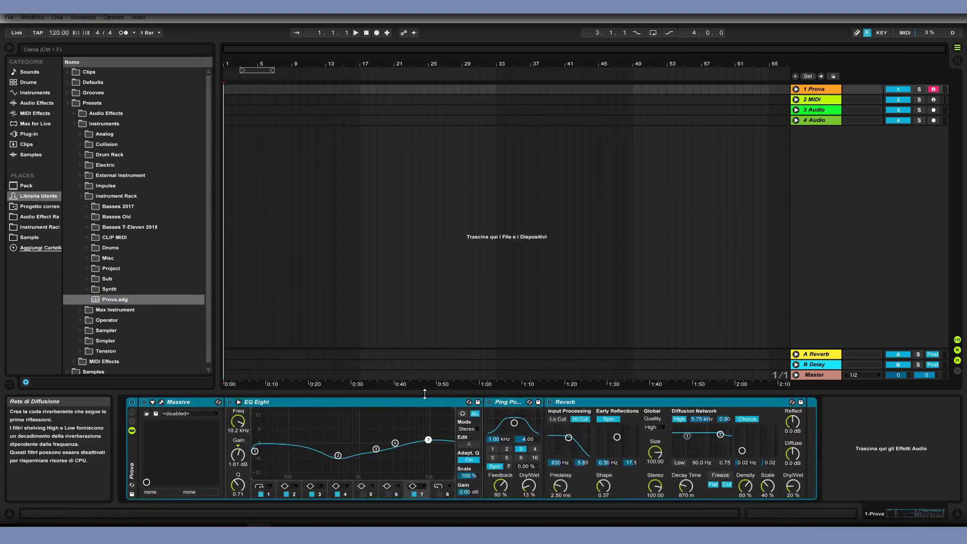
left_click(398, 428)
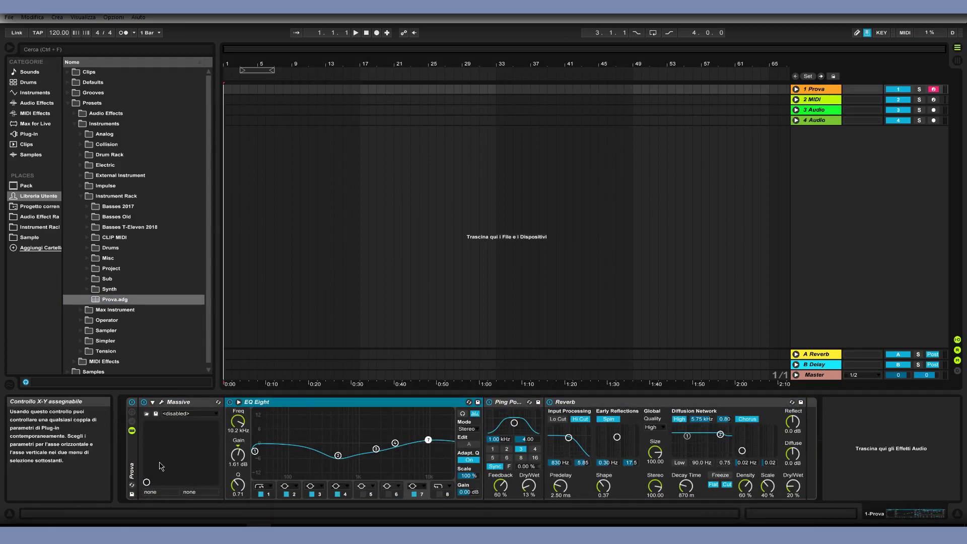
left_click(132, 431)
left_click(132, 431)
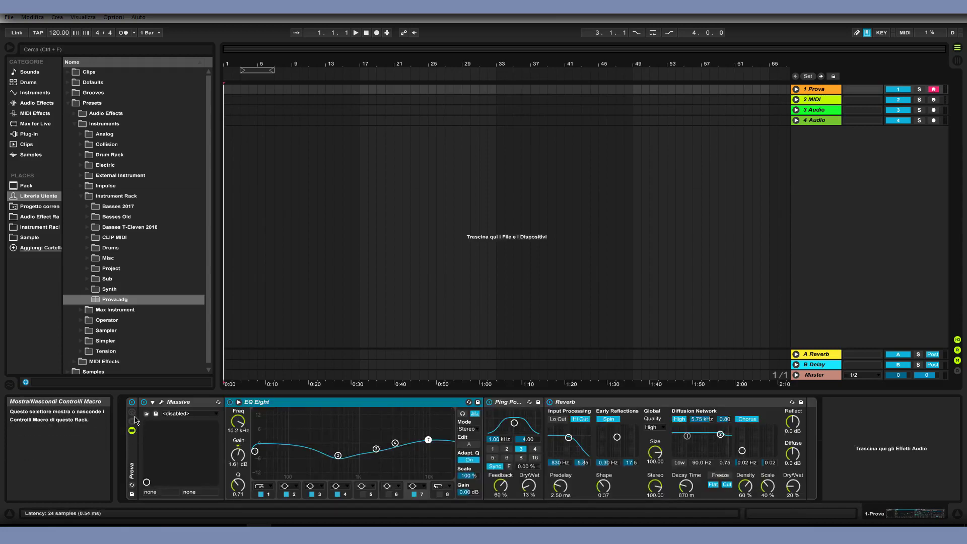
left_click(132, 431)
left_click(132, 431)
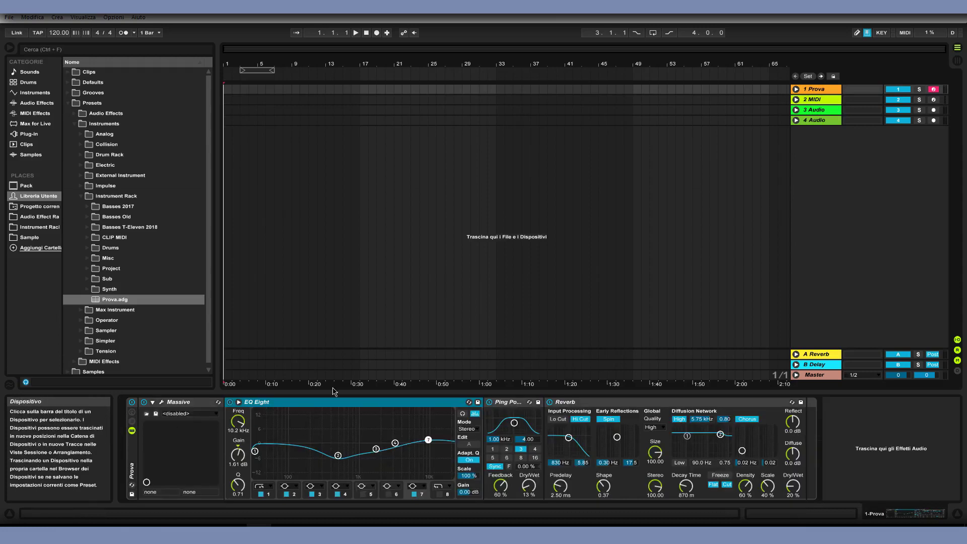
left_click(132, 432)
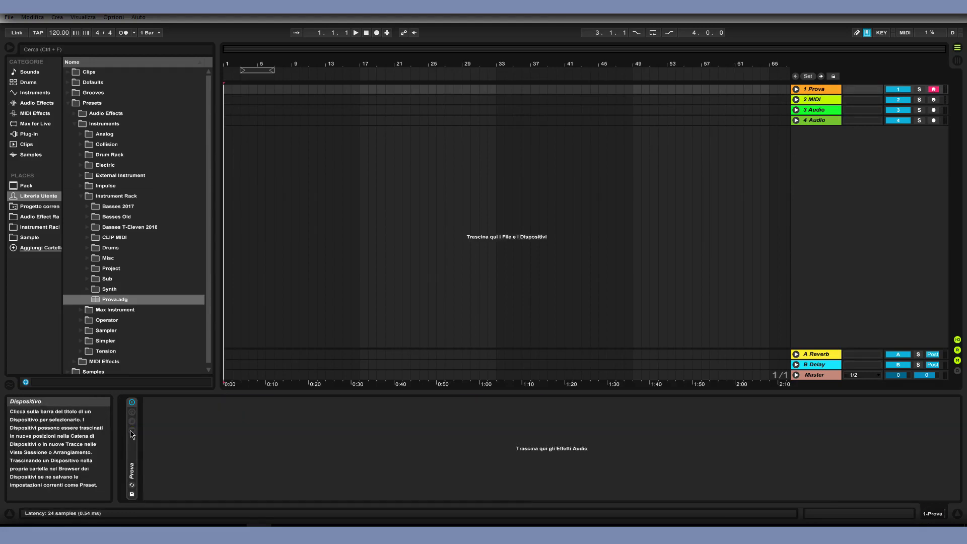
Select the collapsed Prova rack and repeatedly fold and unfold its devices from the rack's title bar
left_click(135, 463)
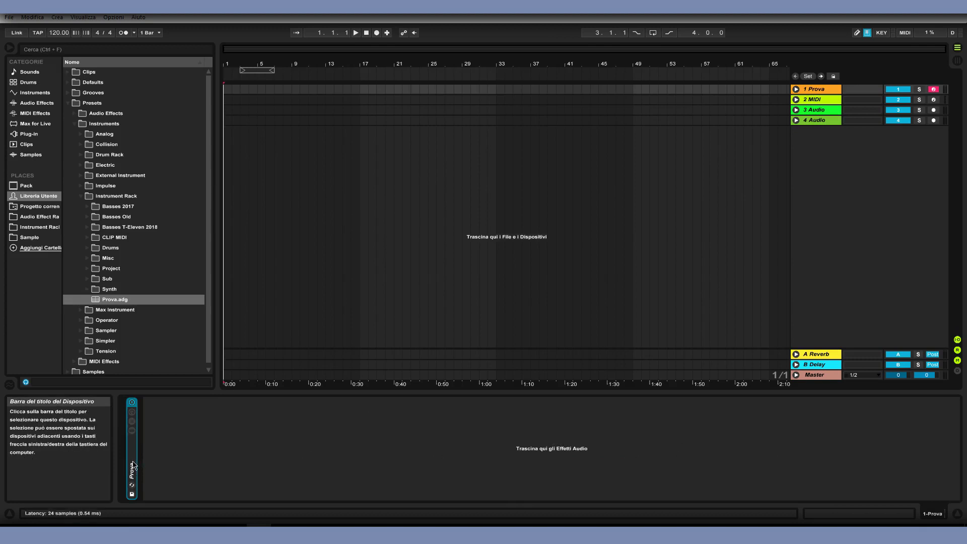
double_click(134, 464)
double_click(133, 465)
double_click(133, 464)
double_click(133, 464)
double_click(134, 465)
double_click(134, 465)
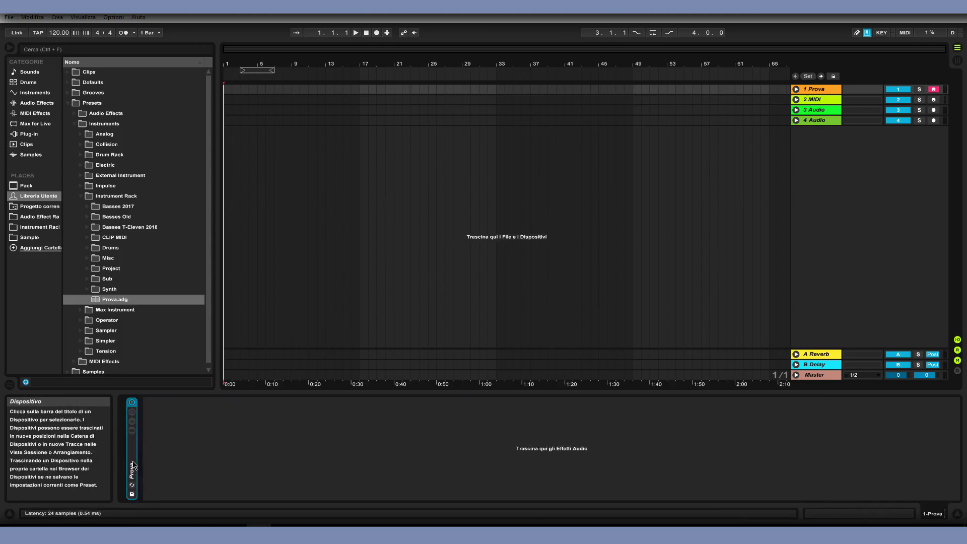
left_click(151, 470)
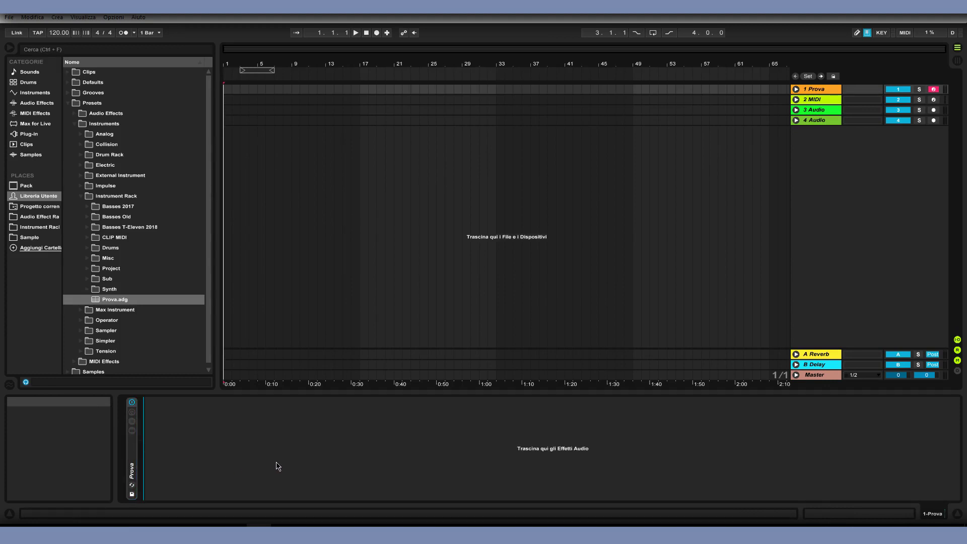
double_click(133, 464)
double_click(133, 464)
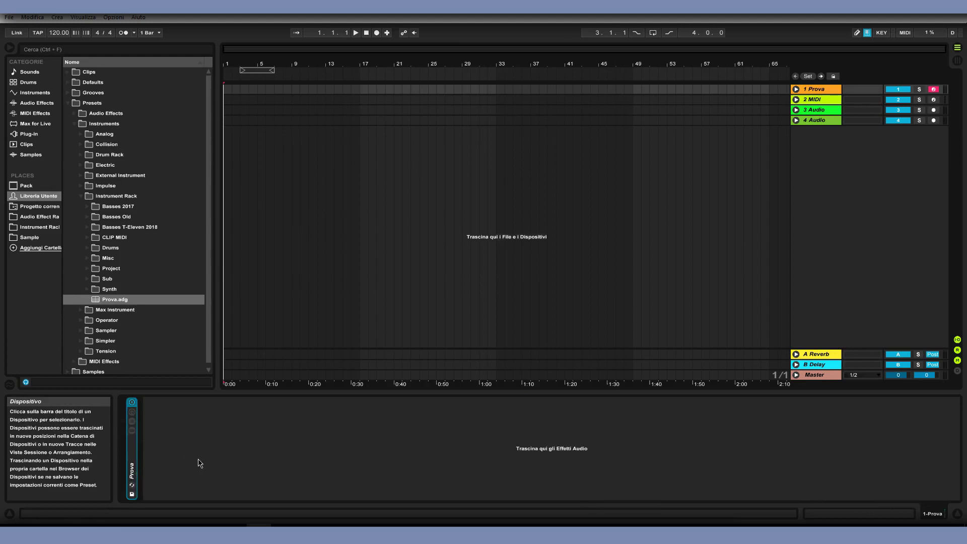
left_click(200, 463)
double_click(132, 467)
double_click(132, 467)
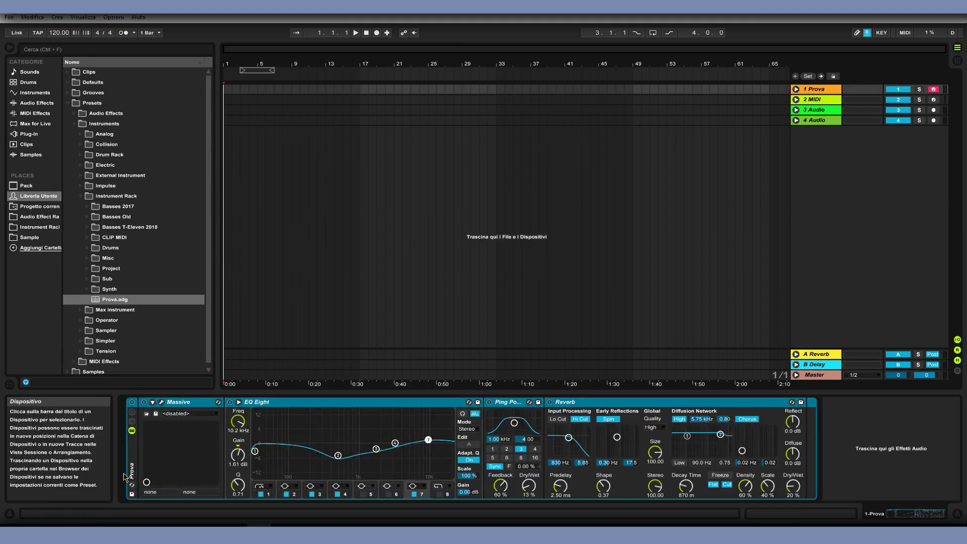
Toggle the Prova rack's device display several times, finishing with the devices hidden
left_click(134, 432)
left_click(134, 432)
left_click(134, 432)
left_click(134, 432)
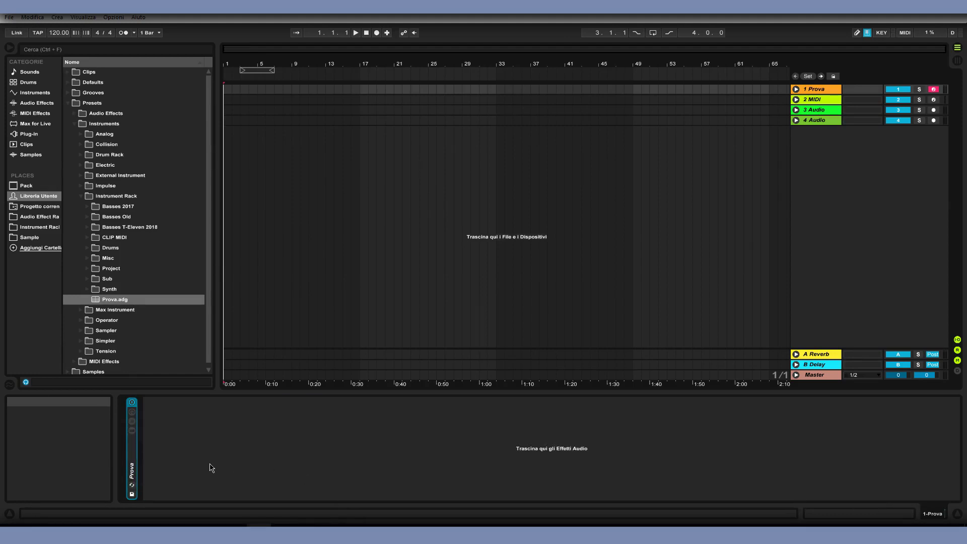
double_click(135, 461)
double_click(135, 462)
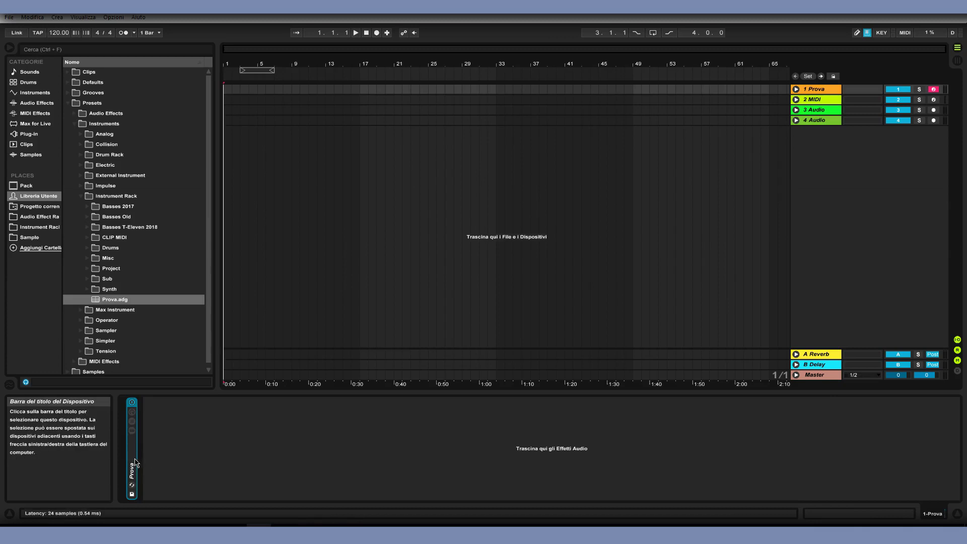
Drop the Prova rack onto the 1 Prova track, select that track and unfold the rack's devices
left_click_drag(140, 469, 815, 90)
left_click(814, 90)
left_click(132, 471)
double_click(128, 469)
double_click(129, 475)
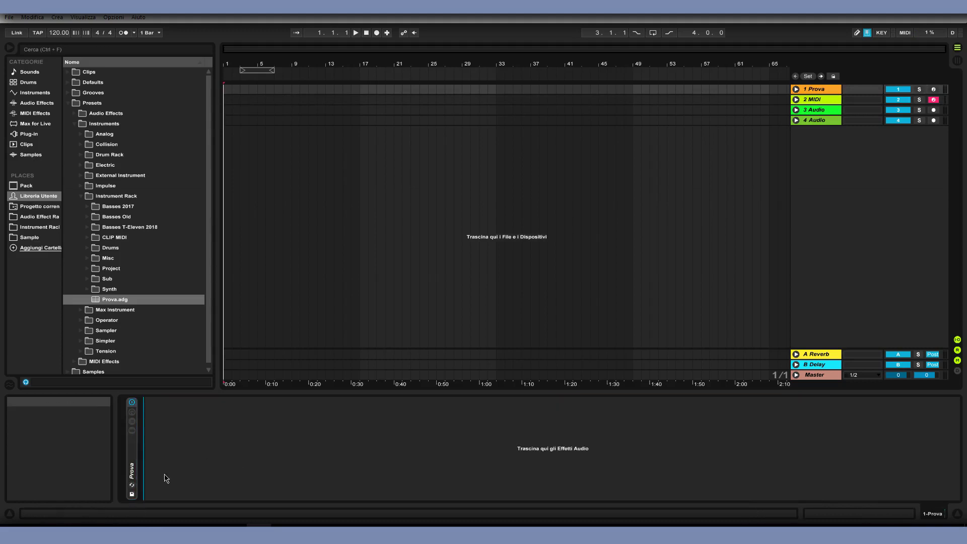
double_click(133, 472)
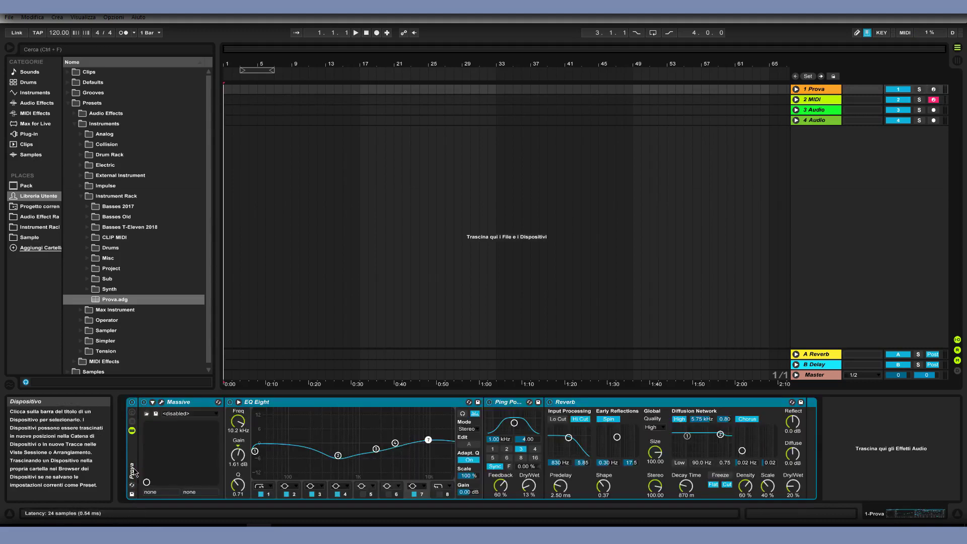
Select the Massive device and show the chain list of the Prova rack
left_click(191, 406)
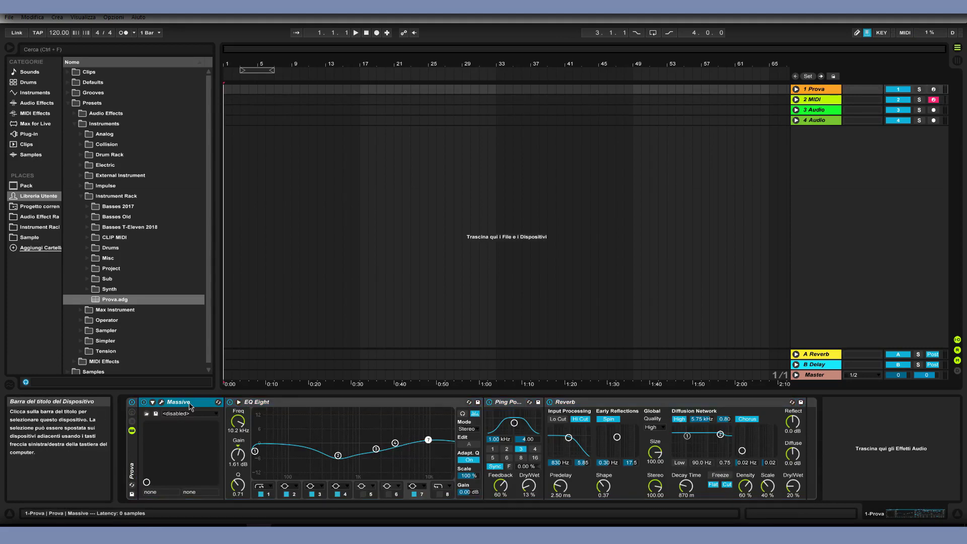
left_click(132, 430)
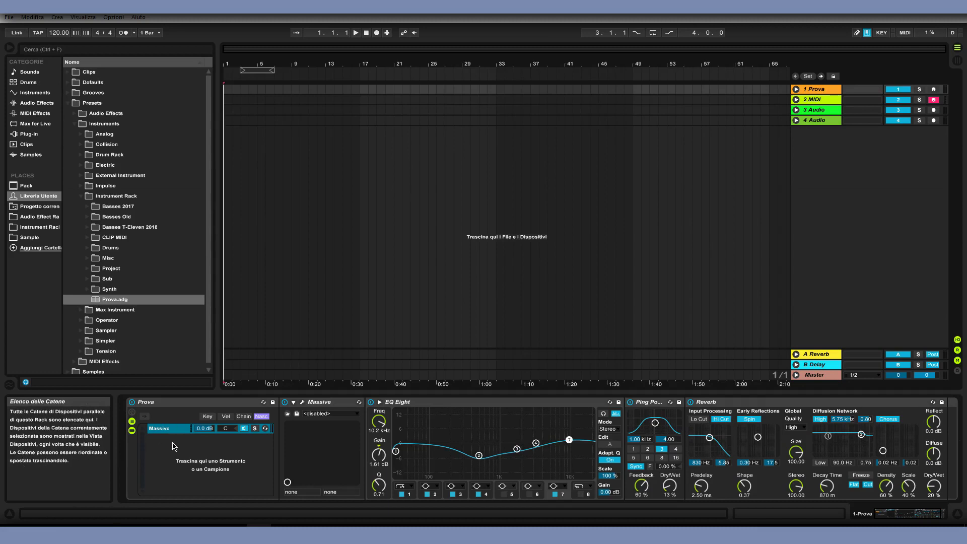
right_click(175, 444)
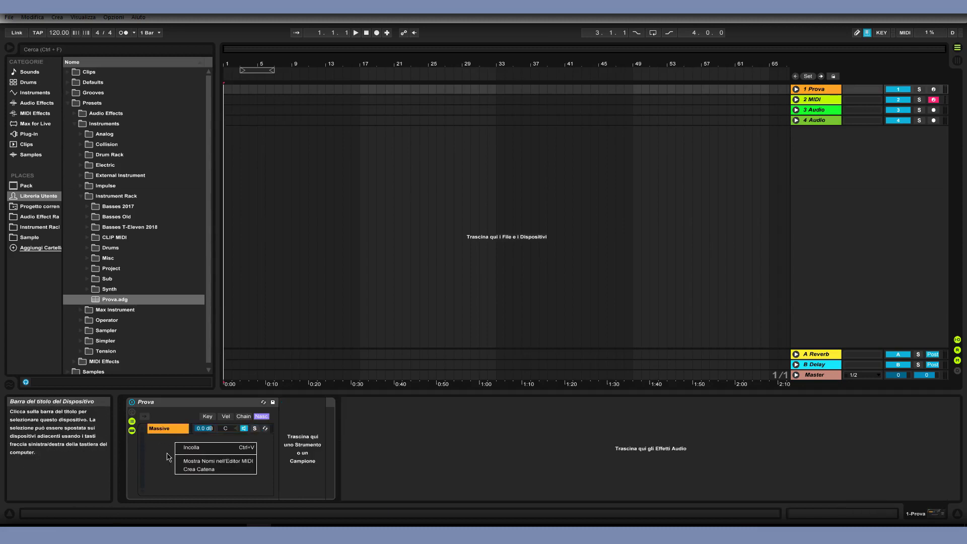
left_click(169, 457)
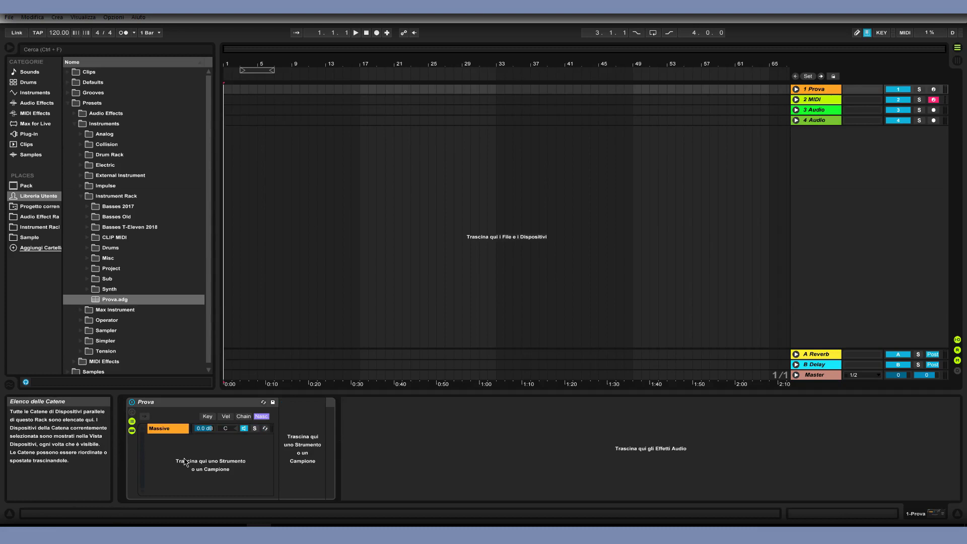
Create an empty chain below the Massive chain in the Prova rack
right_click(185, 462)
left_click(208, 485)
left_click(173, 442)
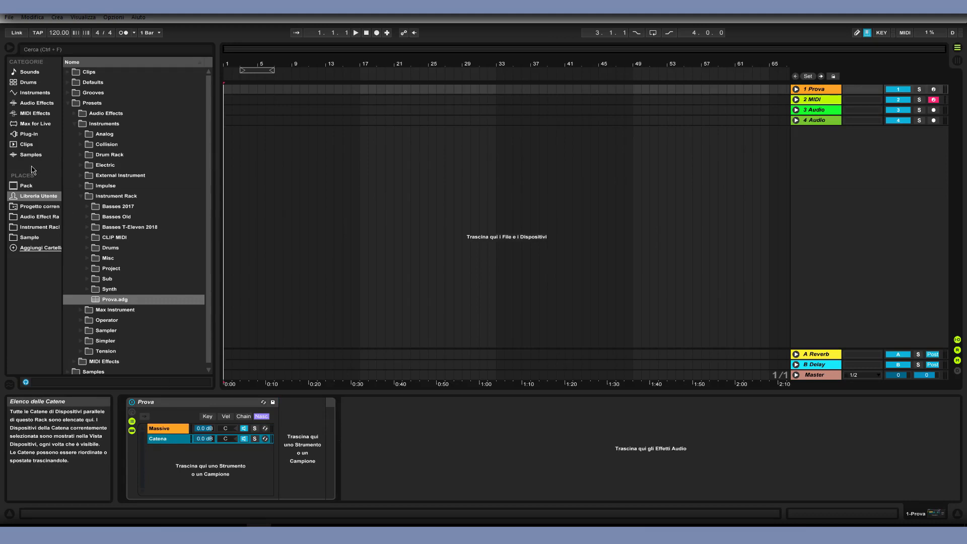
Load the Sylenth1 plug-in from the Sylenth VST Plugins folder into the new empty chain and close its window
left_click(30, 134)
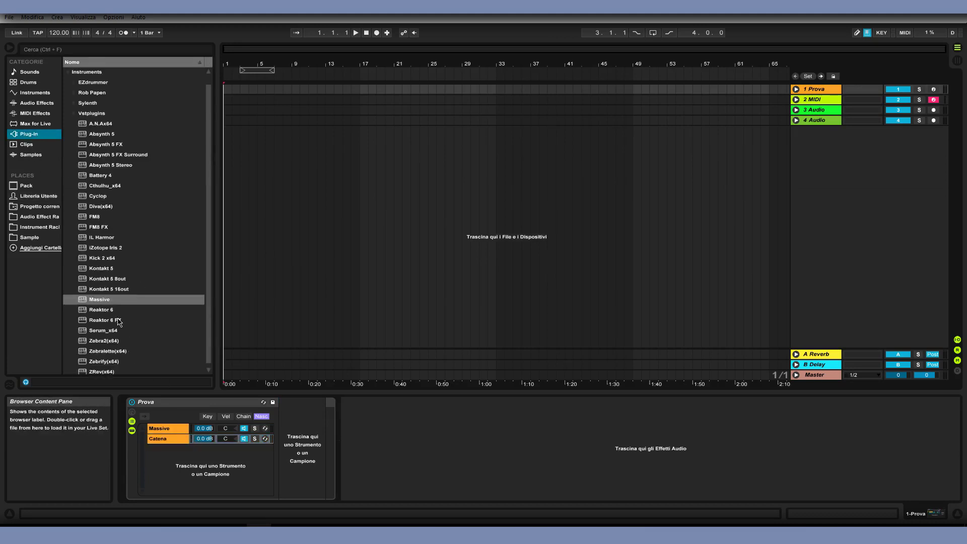
scroll(101, 163, "up", 1)
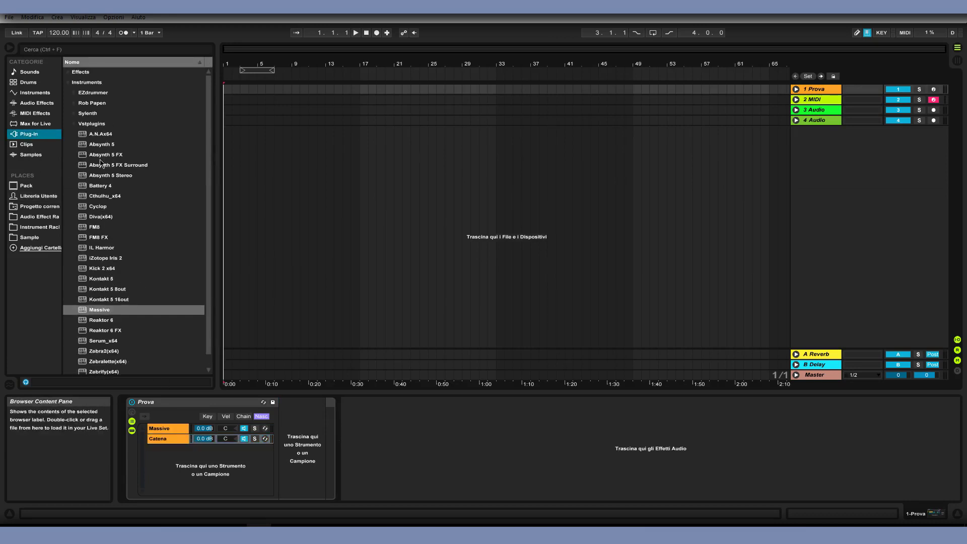
double_click(100, 115)
double_click(99, 124)
left_click_drag(111, 134, 171, 446)
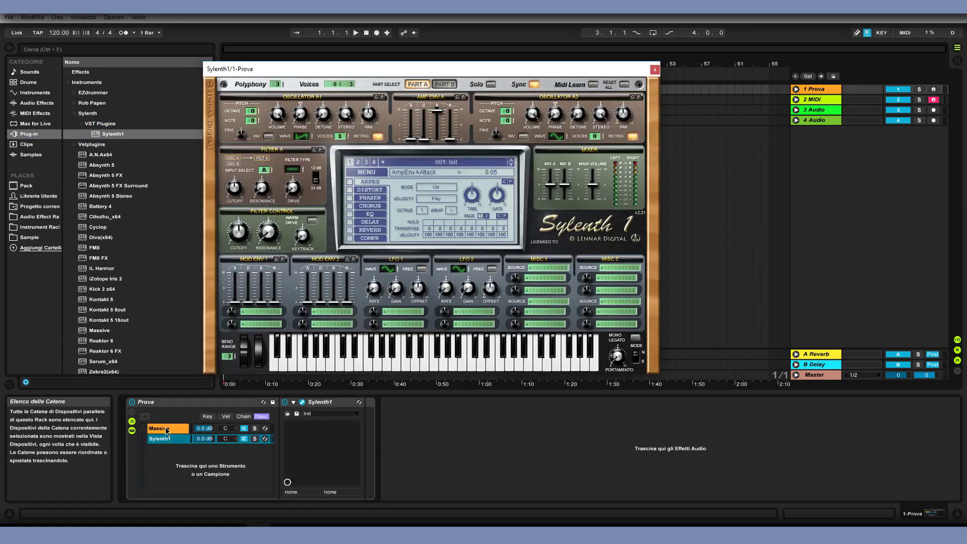
left_click(166, 429)
left_click(167, 439)
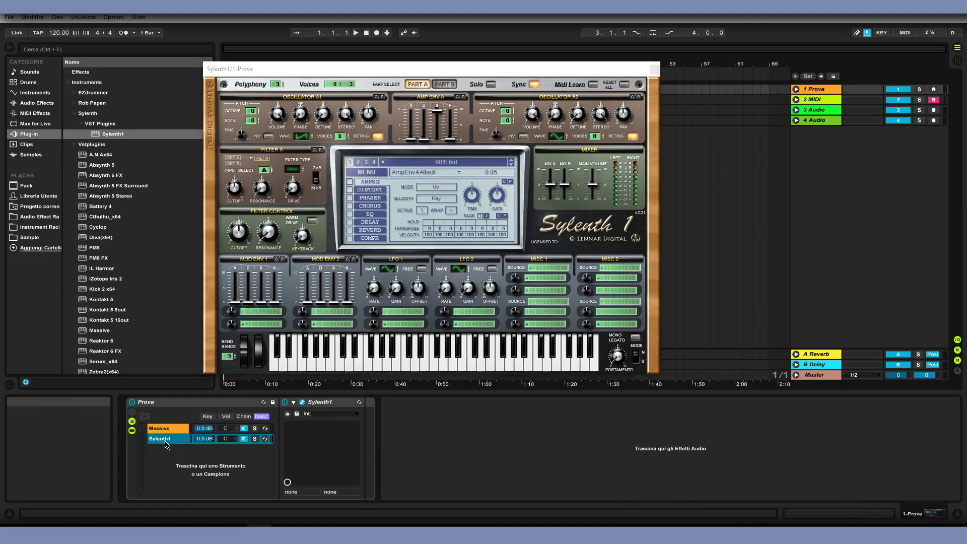
left_click(655, 69)
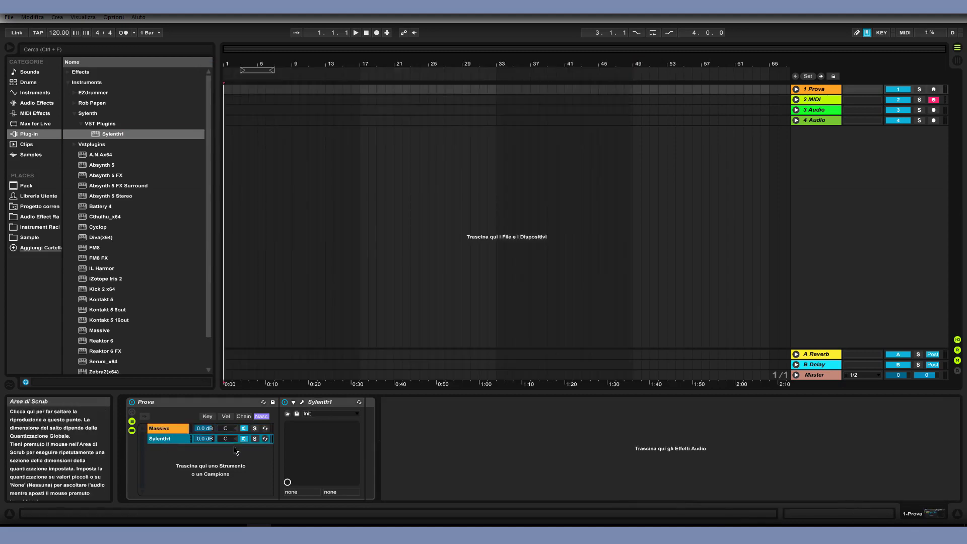
Delete the Sylenth1 chain from the Prova rack
key("Delete")
right_click(175, 448)
left_click(158, 476)
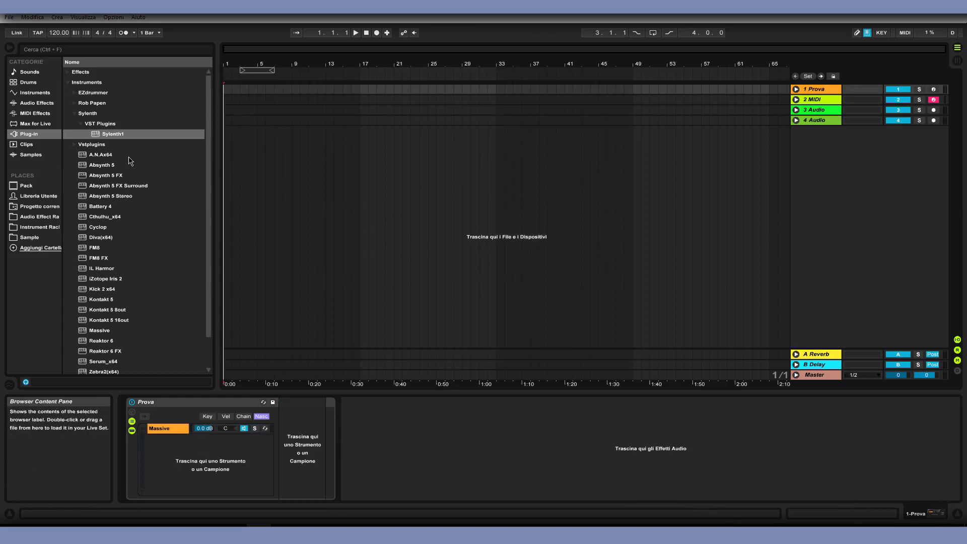
Add the Sylenth1 plug-in to the Prova rack's empty chain list area as a second chain and close its window
left_click_drag(116, 134, 177, 470)
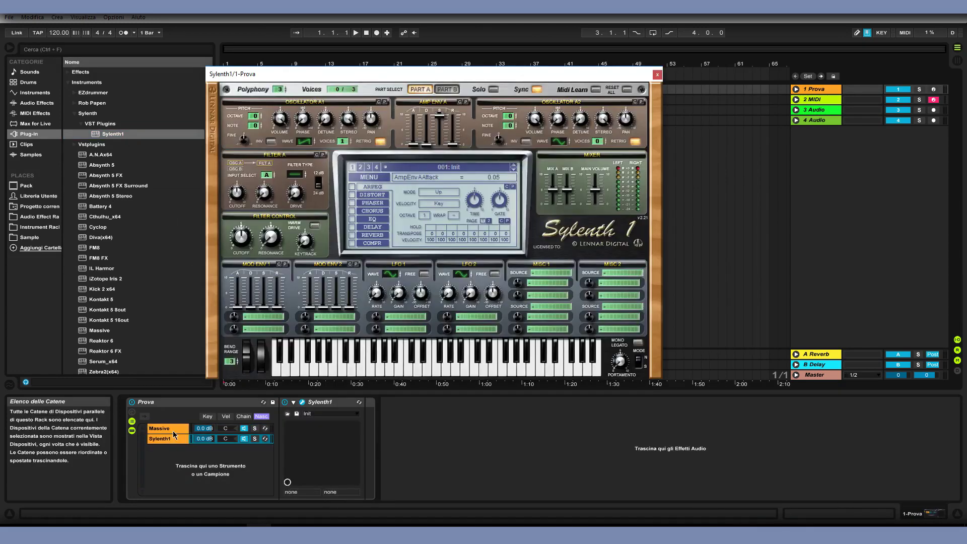
left_click(659, 73)
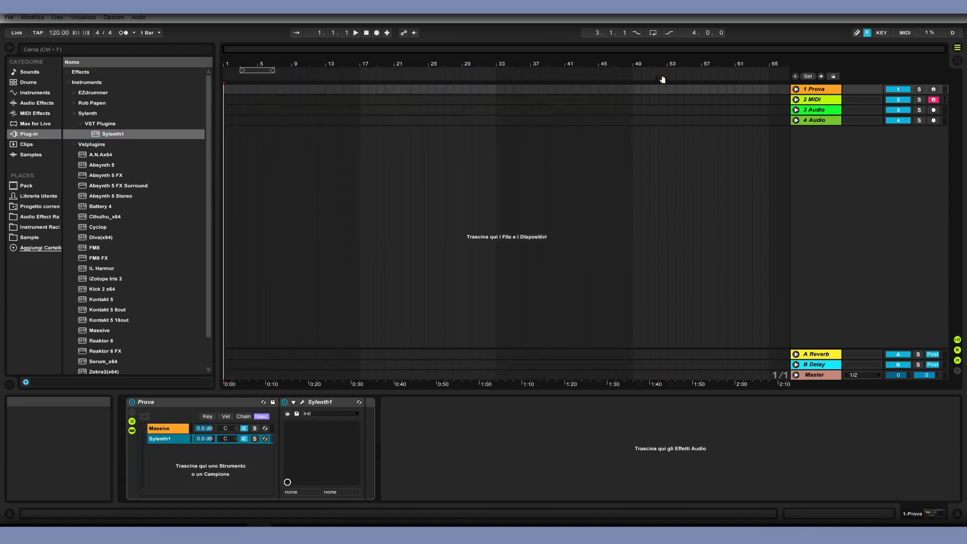
Arm the 1 Prova track and display the devices of the Massive chain and of the Sylenth1 chain in turn
left_click(935, 90)
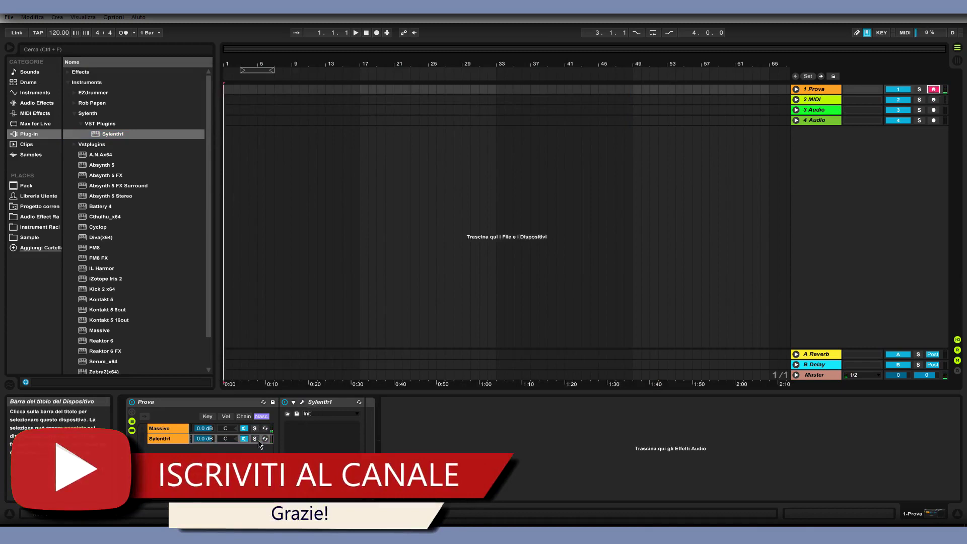
left_click(178, 429)
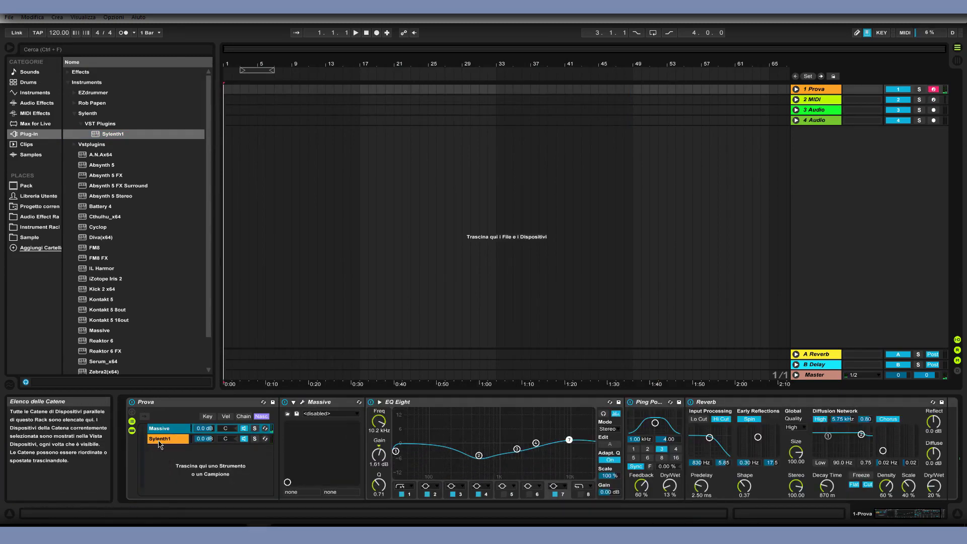
left_click(177, 439)
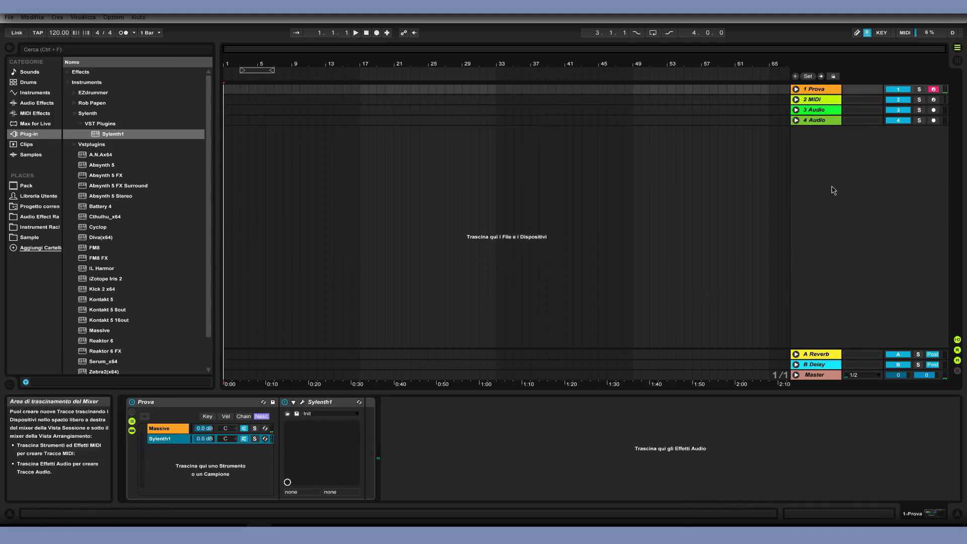
Solo and unsolo the Sylenth1 and Massive chains one after the other, and switch the Sylenth1 chain off and on again
left_click(255, 439)
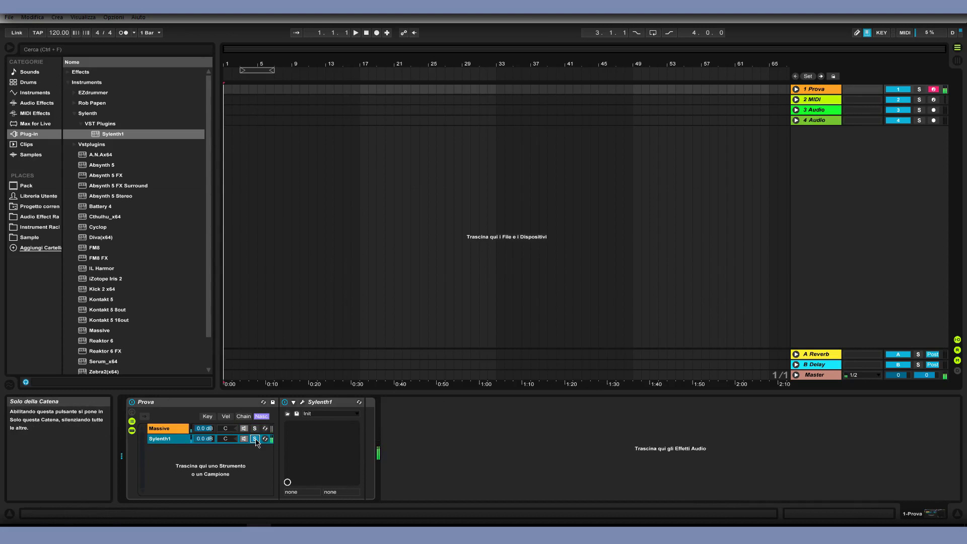
left_click(255, 439)
left_click(254, 430)
left_click(254, 430)
left_click(243, 441)
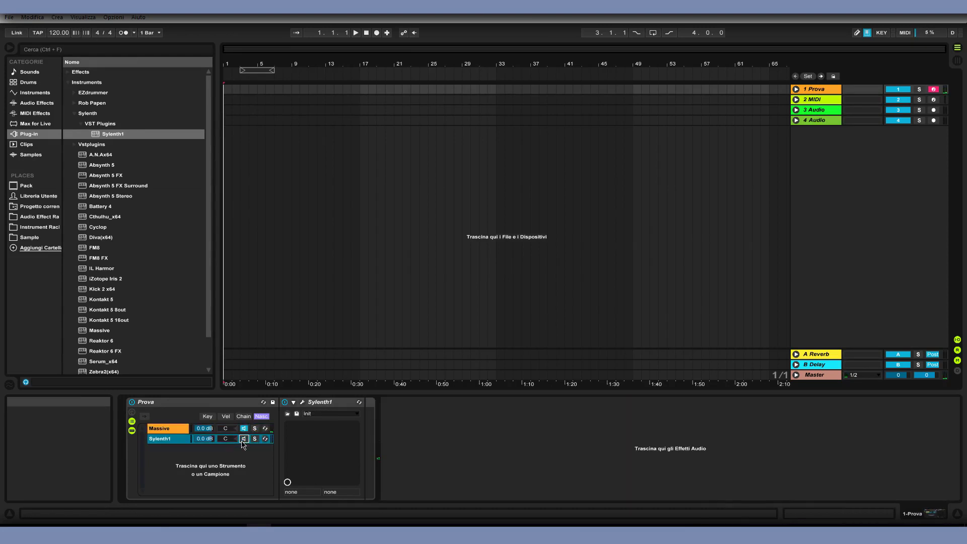
left_click(243, 440)
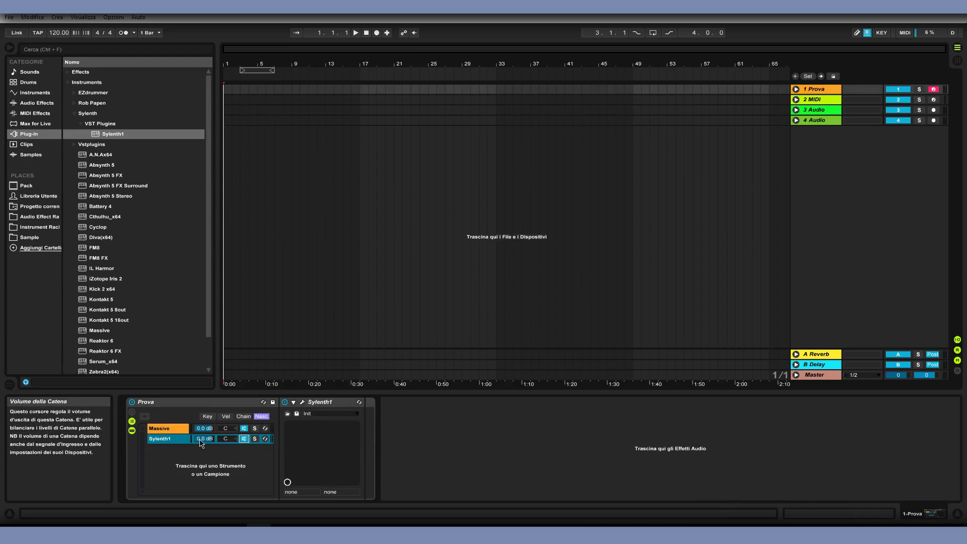
Turn hot-swap mode on and off for the Sylenth1 chain and for the Massive chain
left_click(265, 440)
left_click(265, 439)
left_click(266, 428)
left_click(266, 429)
Recolour the chains in the Prova rack, giving Massive a mint green and Sylenth1 an orange colour
left_click(168, 440)
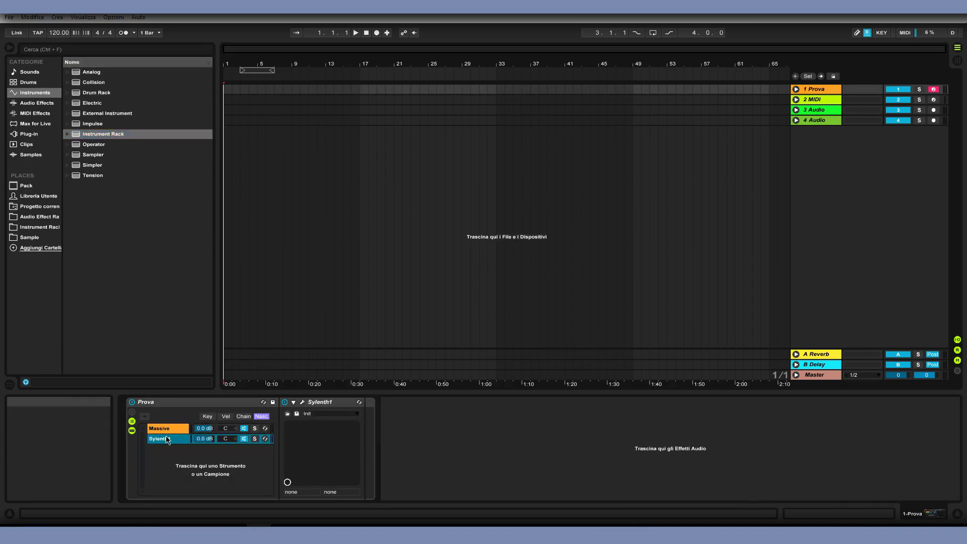
right_click(175, 446)
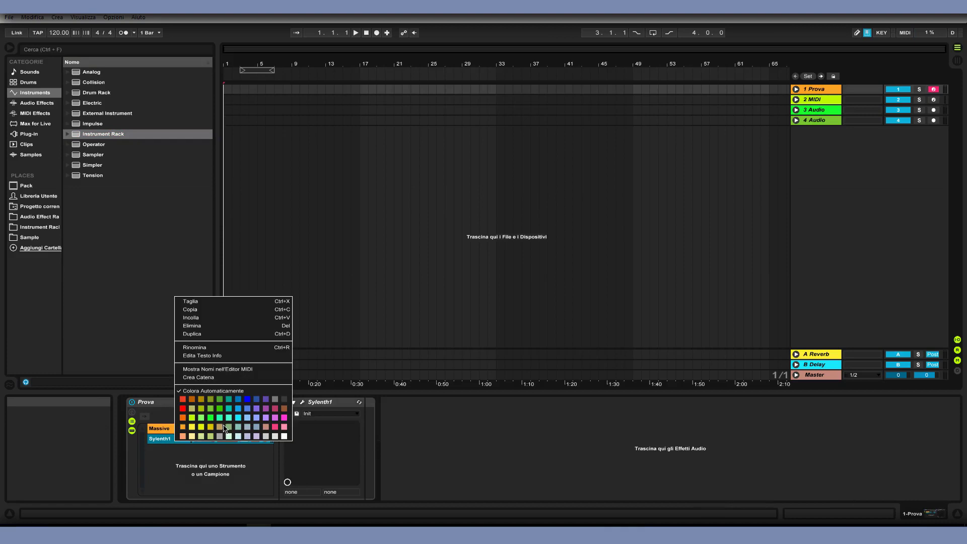
left_click(219, 427)
right_click(163, 439)
left_click(272, 438)
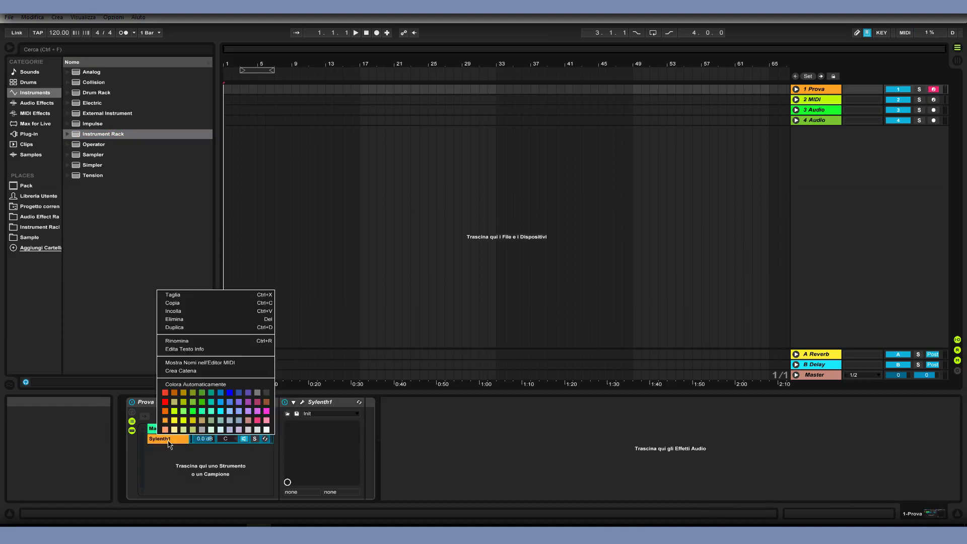
right_click(168, 440)
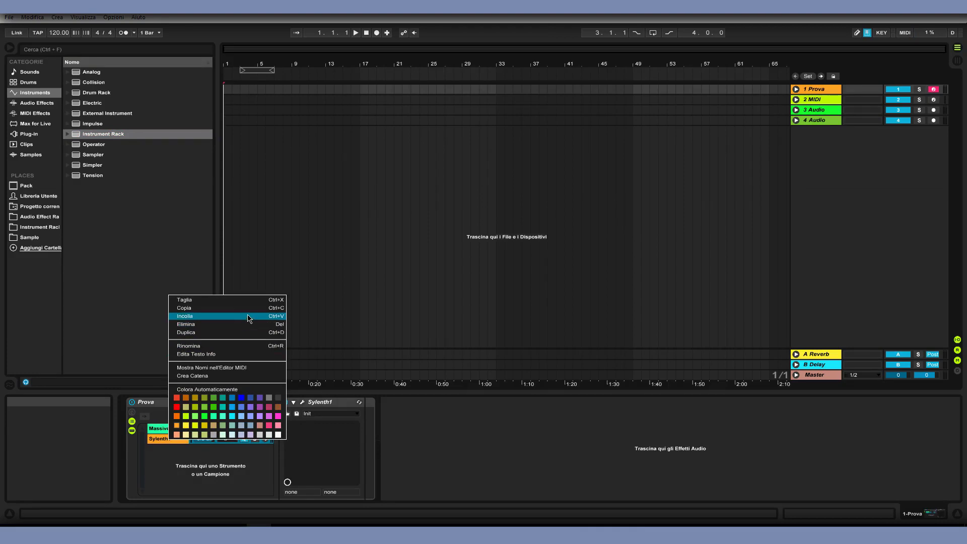
left_click(197, 462)
Add the EQ Eight audio effect after Sylenth1 inside its chain and set its low-cut band to 228 Hz
left_click(20, 103)
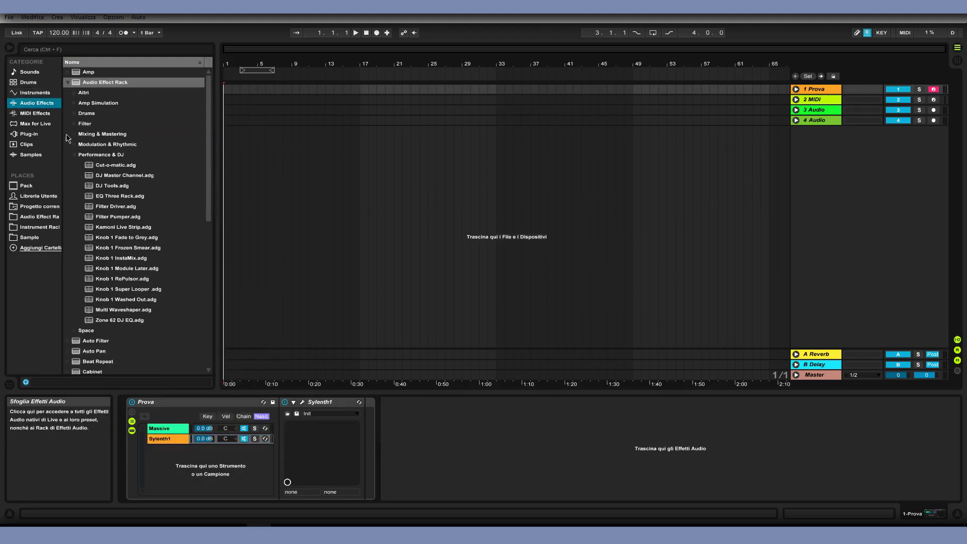
left_click_drag(75, 83, 388, 458)
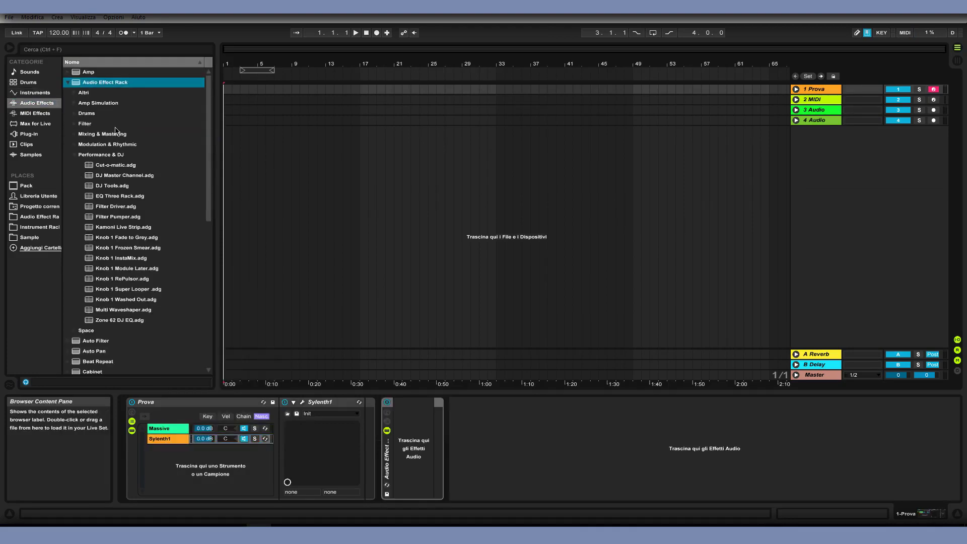
key("Delete")
left_click(68, 82)
left_click_drag(94, 175, 363, 453)
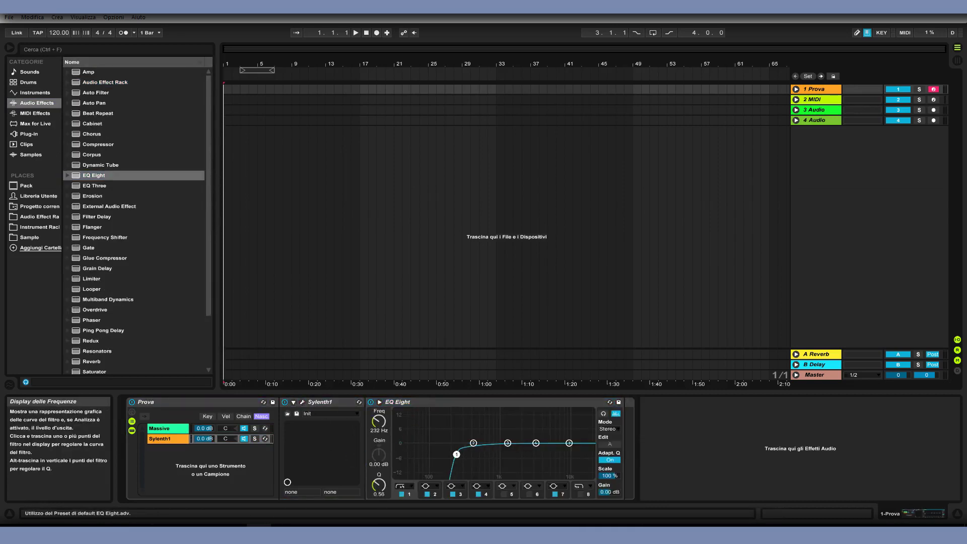
Compare the device chains of Massive and Sylenth1, and view the 2 MIDI track before returning to the 1 Prova track
left_click(176, 429)
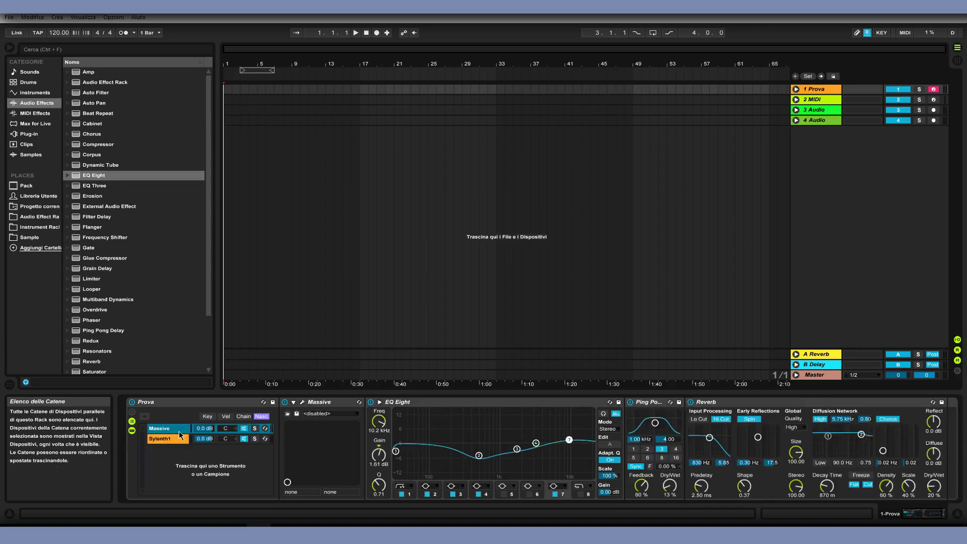
left_click(176, 439)
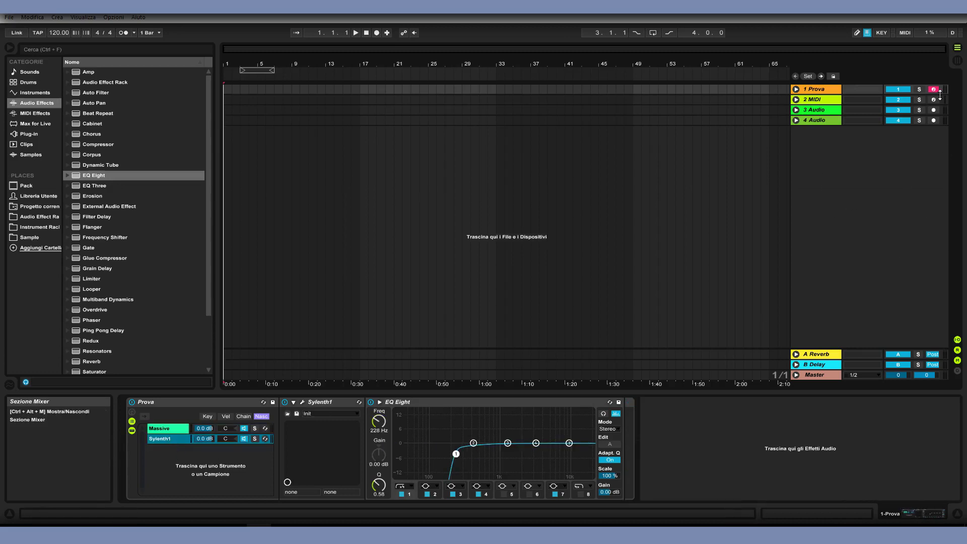
left_click(507, 93)
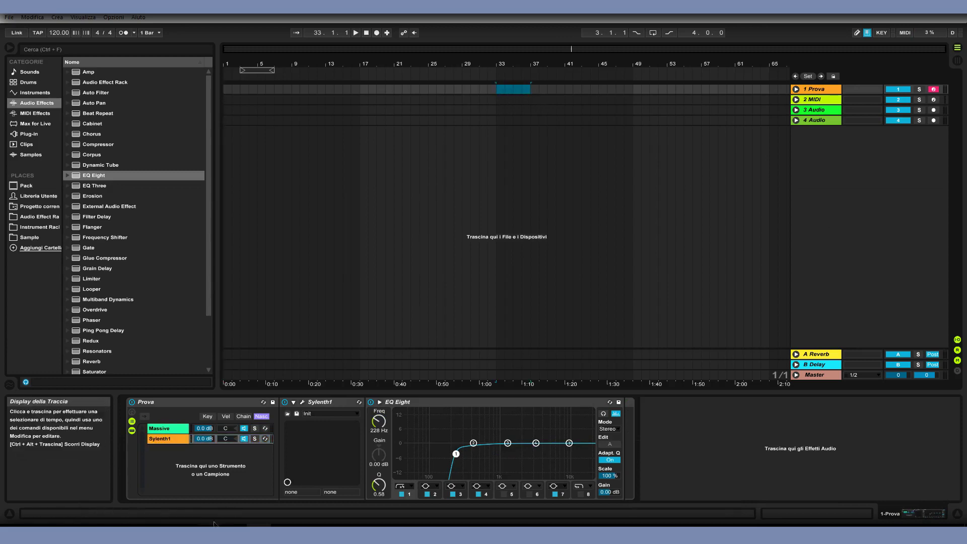
left_click_drag(498, 101, 531, 99)
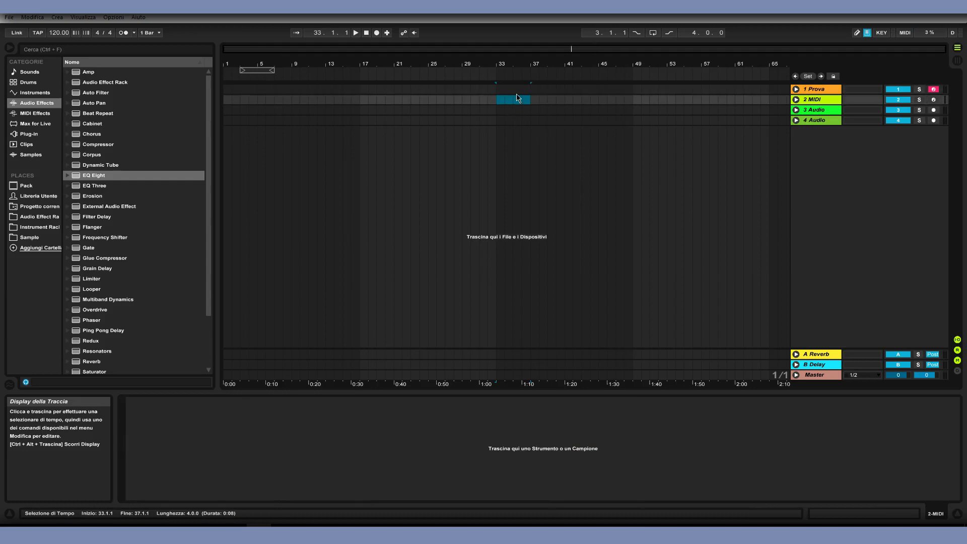
left_click(819, 89)
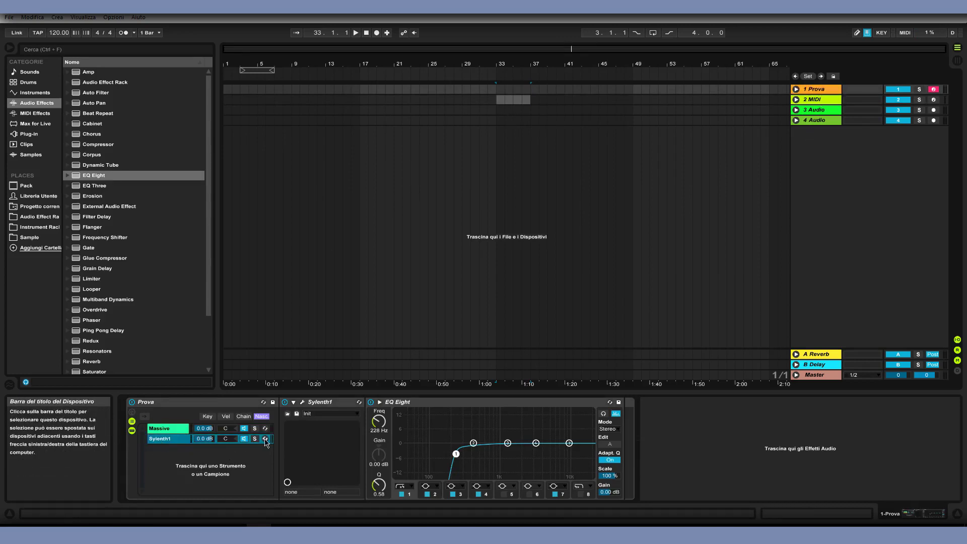
Solo and unsolo the Sylenth1 chain, and display the devices of the Massive and Sylenth1 chains once more
left_click(255, 439)
left_click(255, 439)
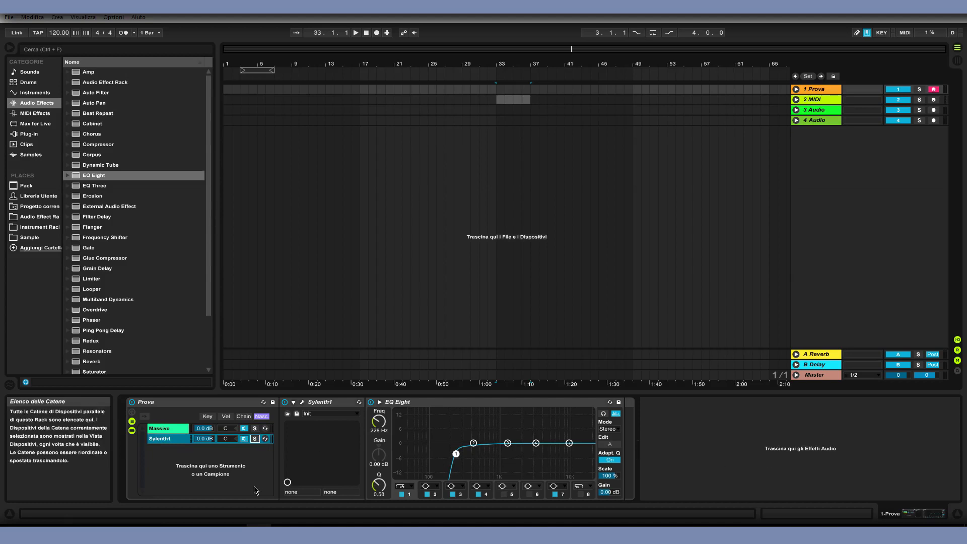
left_click(173, 428)
left_click(175, 440)
Select bars 33 to 37 on the 1 Prova track, place the insert marker at bar 33 on 2 MIDI, and reselect 1 Prova
left_click_drag(498, 89, 532, 96)
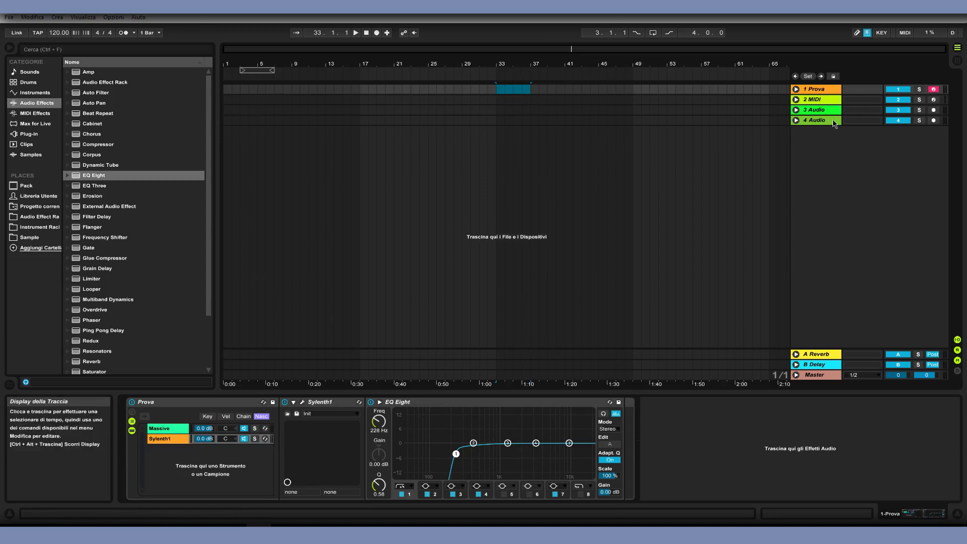
left_click(504, 101)
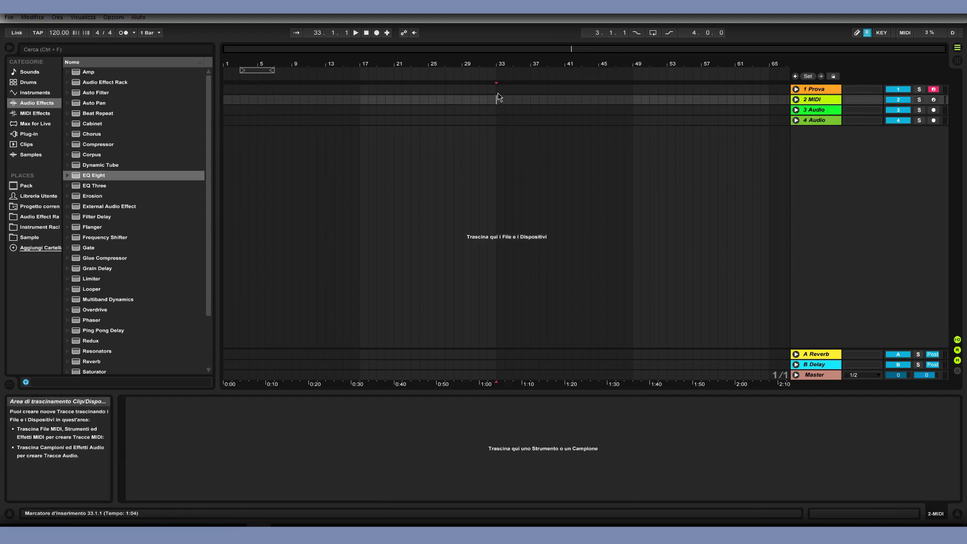
left_click(814, 89)
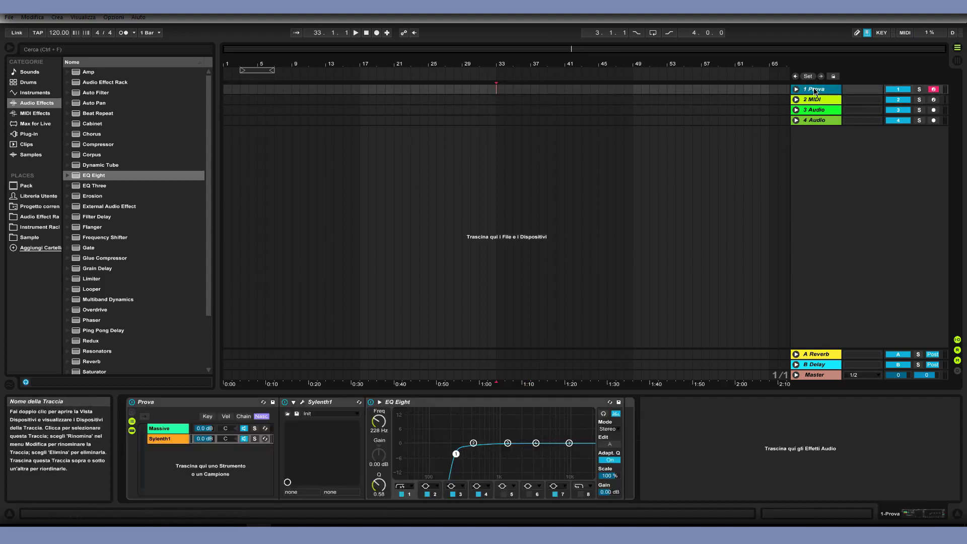
Insert the Pitch MIDI effect before Sylenth1 in its chain and set its transposition to +7 st
left_click(171, 439)
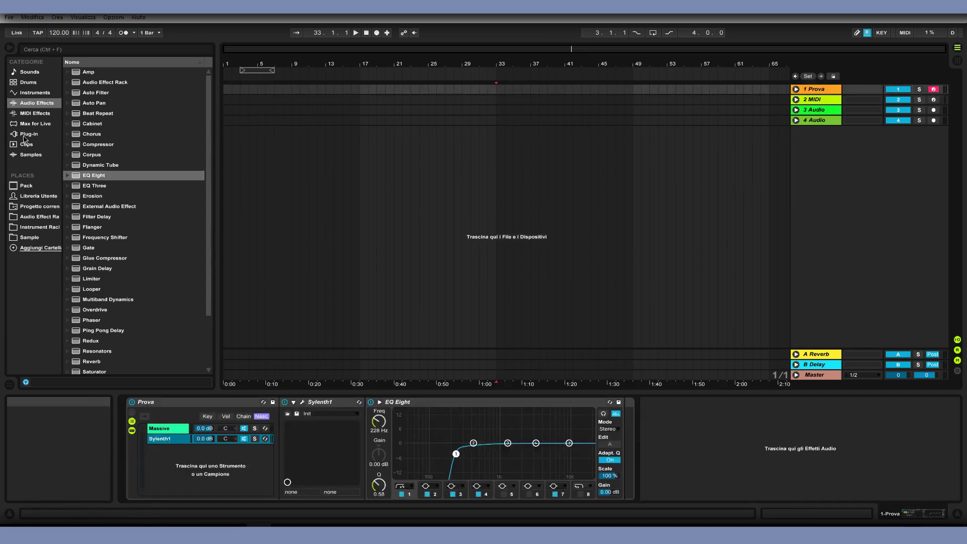
left_click(34, 113)
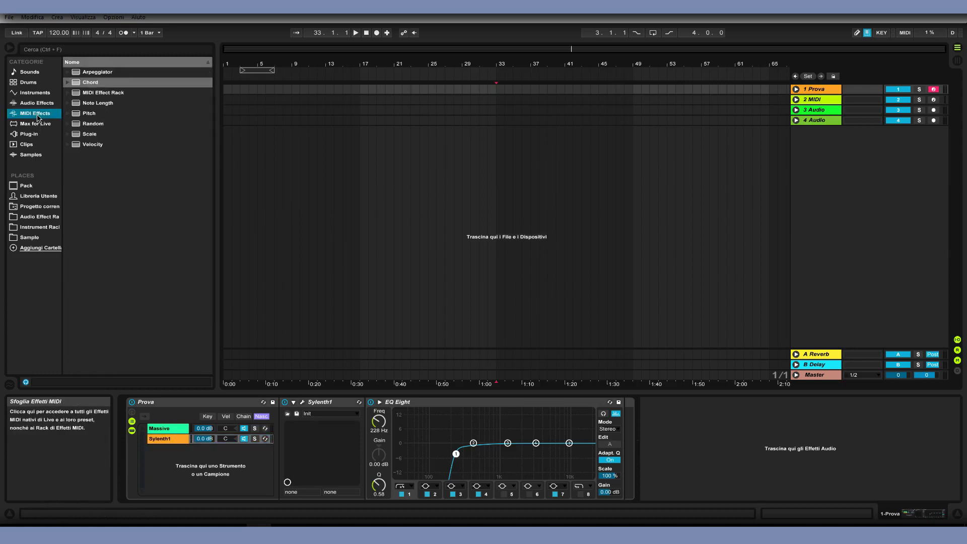
left_click(88, 113)
left_click(292, 441)
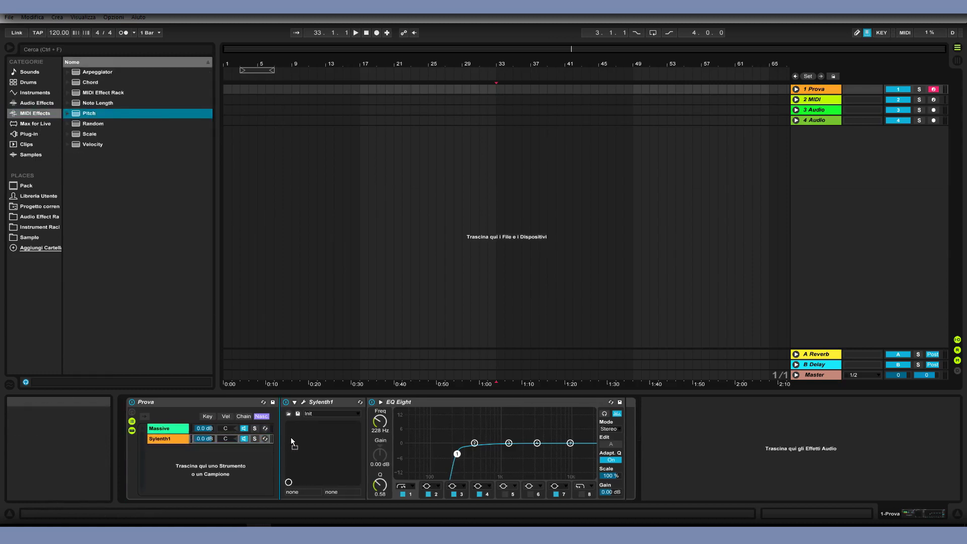
left_click_drag(285, 429, 285, 429)
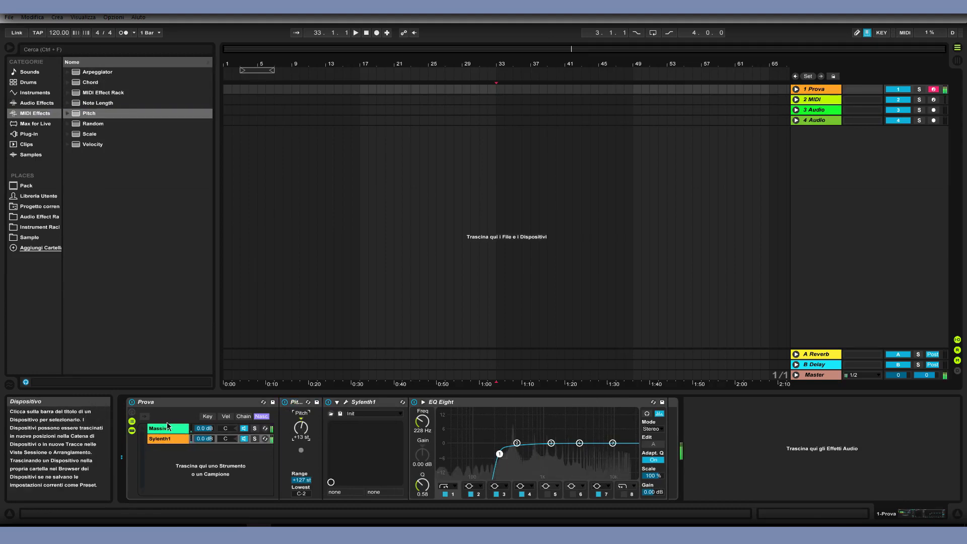
mouse_move(301, 428)
left_mouse_down()
mouse_move(301, 418)
mouse_move(300, 437)
left_mouse_up()
left_click(259, 437)
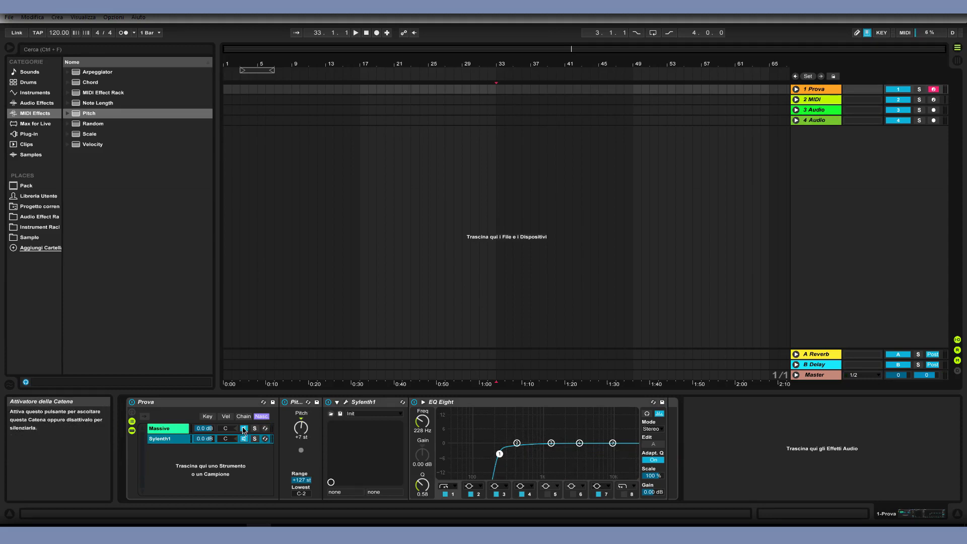
Display the chain, key and velocity zone editors of the Prova rack in turn, and show and hide the chain zone editor repeatedly
left_click(244, 417)
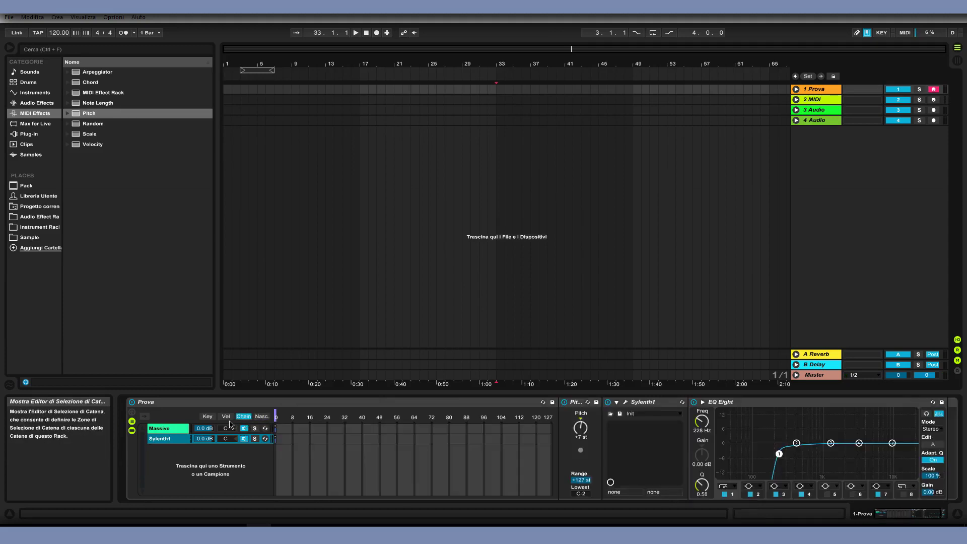
left_click(207, 416)
left_click(226, 417)
left_click(262, 417)
left_click(249, 418)
left_click(262, 417)
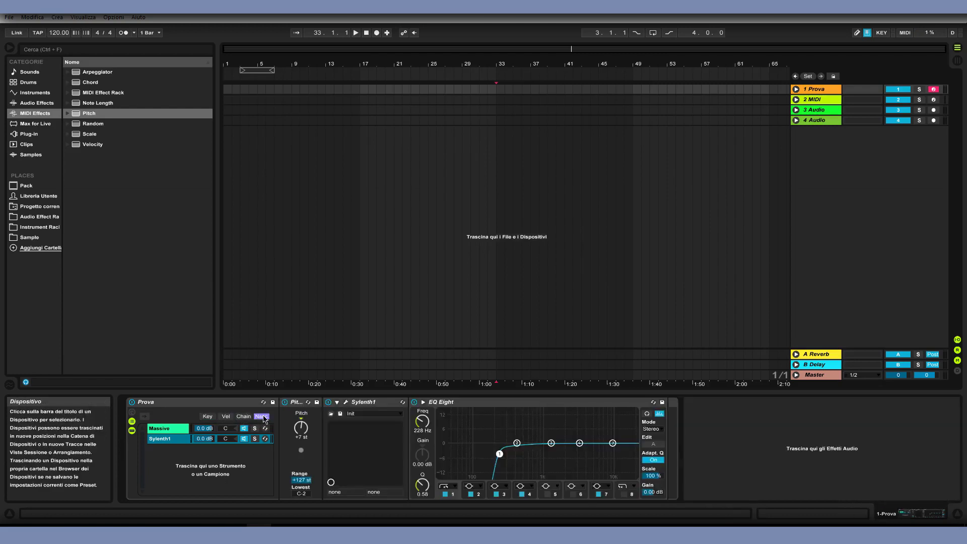
left_click(251, 417)
left_click(256, 416)
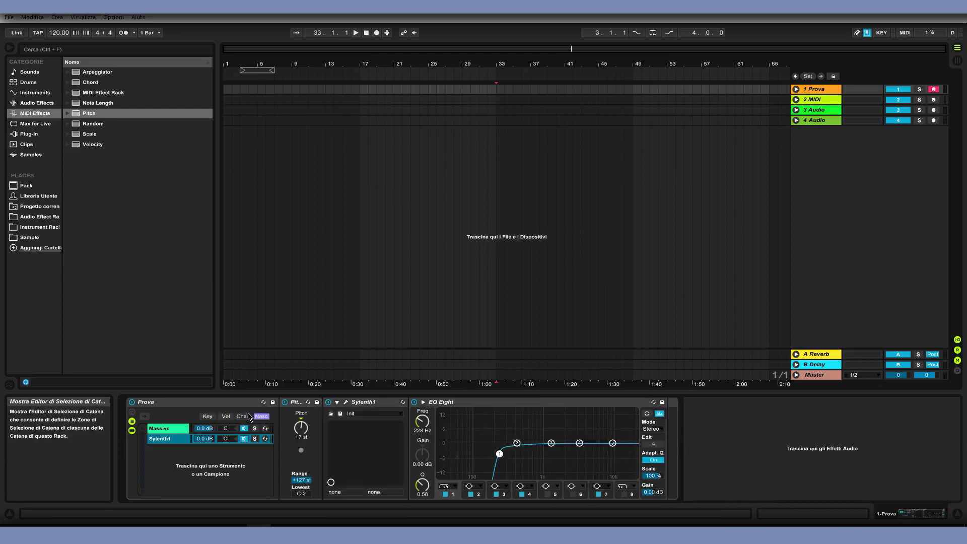
left_click(245, 417)
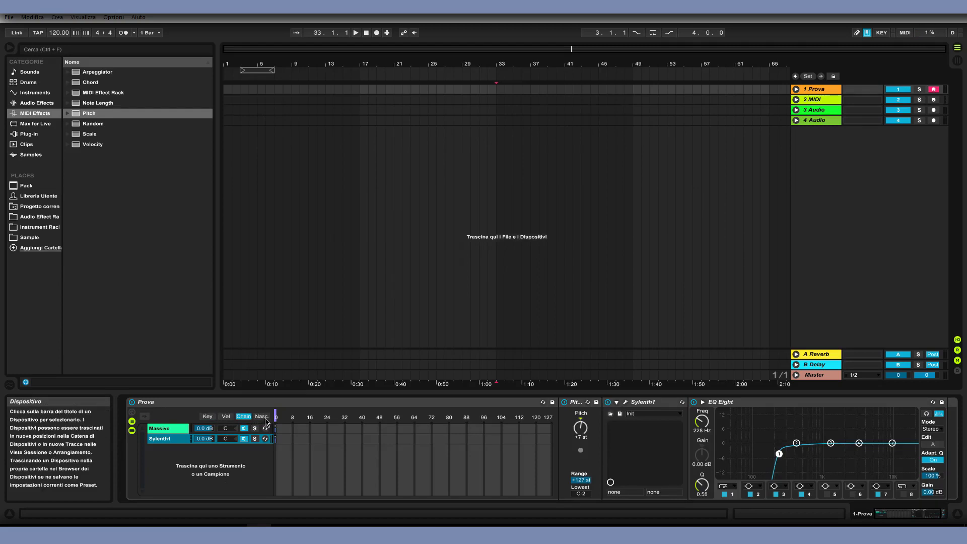
left_click(262, 417)
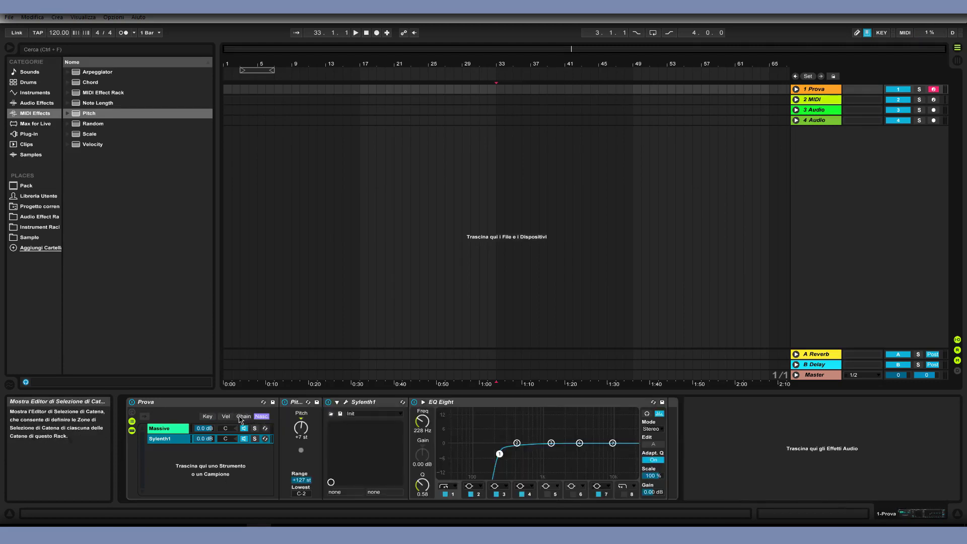
left_click(256, 422)
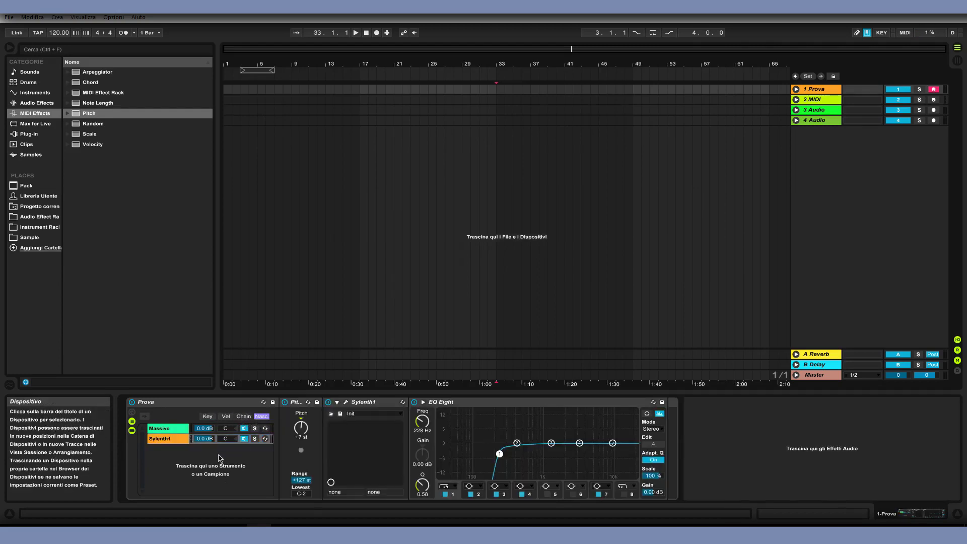
In the chain zone editor, extend the Massive zone from 0 to about 56 and place the Sylenth1 zone at about 59 to 114
left_click(243, 417)
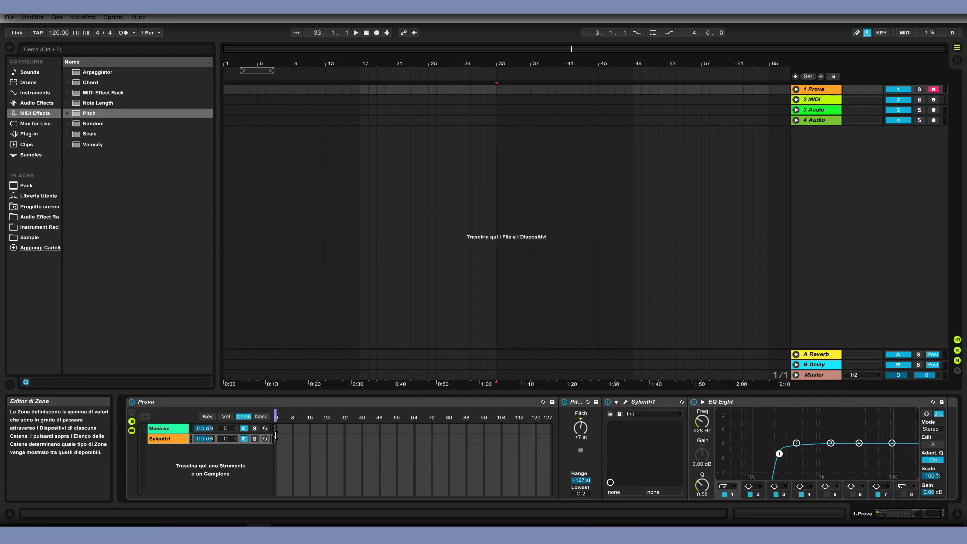
left_click_drag(277, 429, 394, 423)
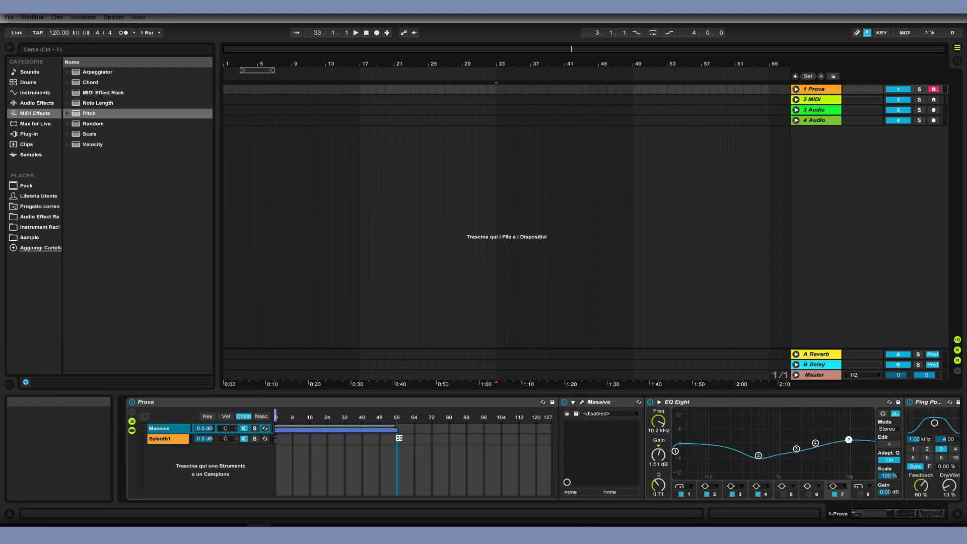
left_click_drag(277, 439, 395, 437)
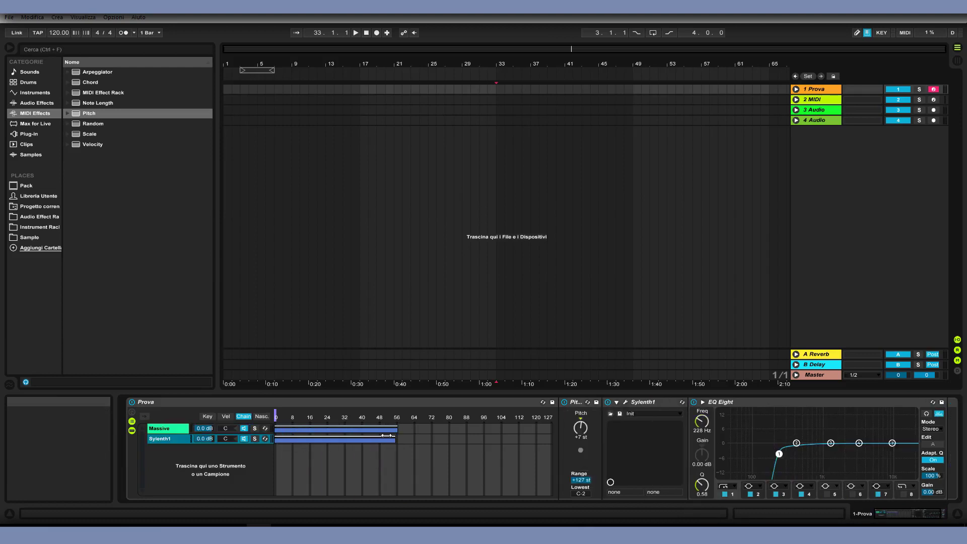
left_click_drag(304, 436, 432, 435)
Move the chain selector back and forth across the Massive and Sylenth1 zones to audition each chain, leaving it at about 40
left_click_drag(276, 418, 304, 418)
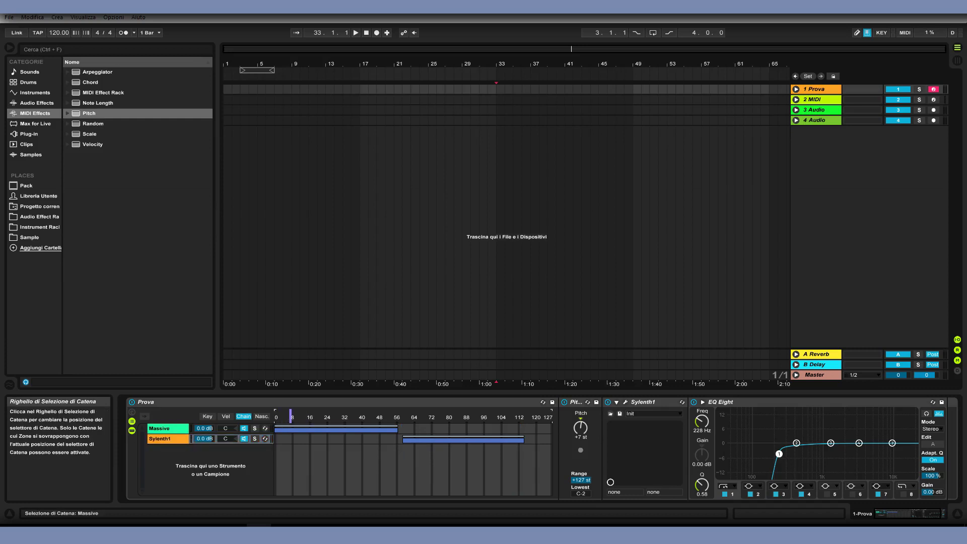
left_click_drag(367, 418, 313, 418)
left_click(320, 430)
left_click(401, 440)
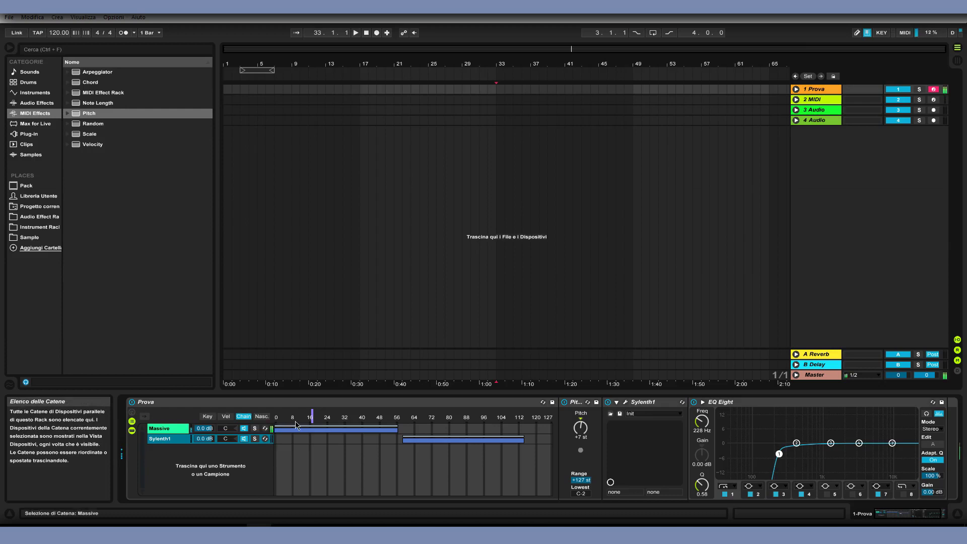
left_click(327, 414)
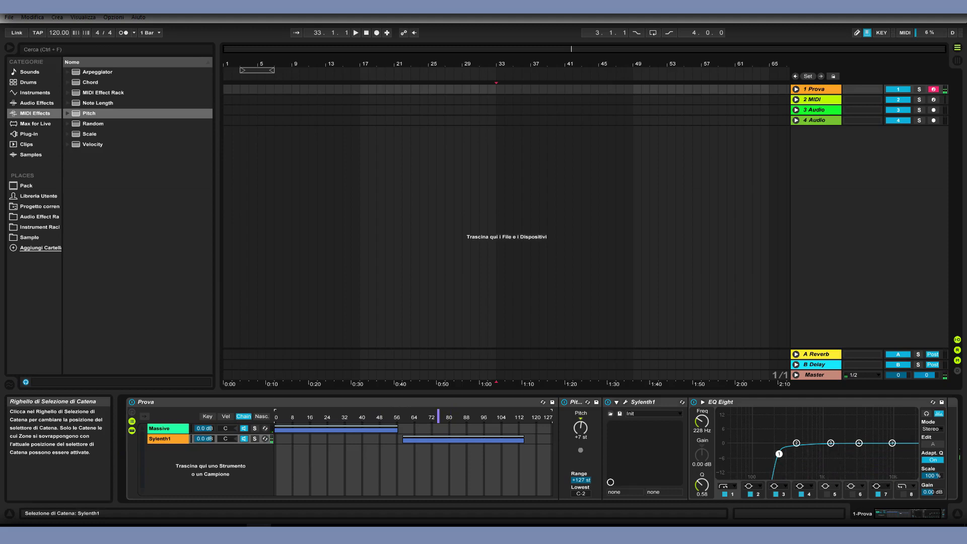
left_click_drag(375, 417, 362, 416)
Move the Sylenth1 zone back to start at 0, overlapping the Massive zone, and place the chain selector at about 28
mouse_move(419, 441)
left_mouse_down()
mouse_move(429, 442)
mouse_move(271, 440)
left_mouse_up()
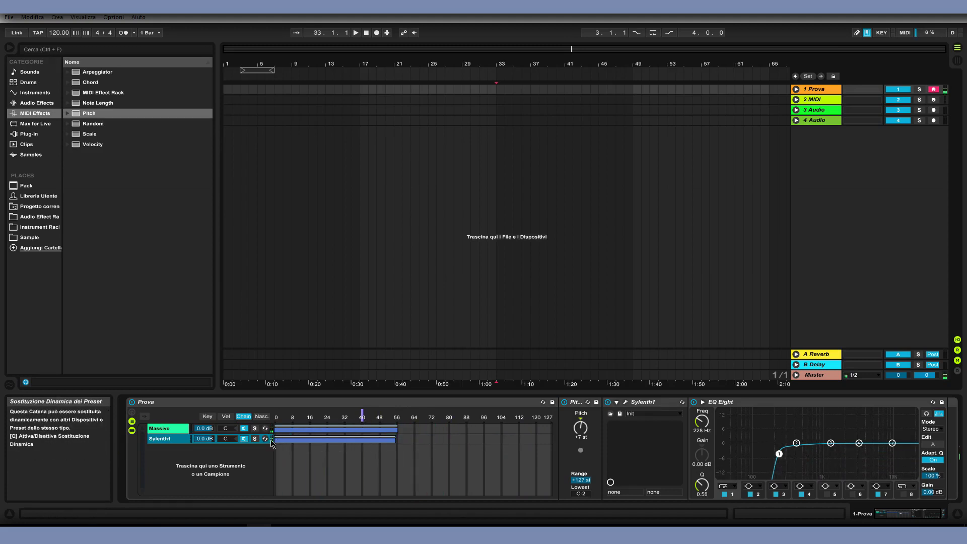
mouse_move(309, 442)
left_mouse_down()
mouse_move(438, 443)
mouse_move(309, 448)
left_mouse_up()
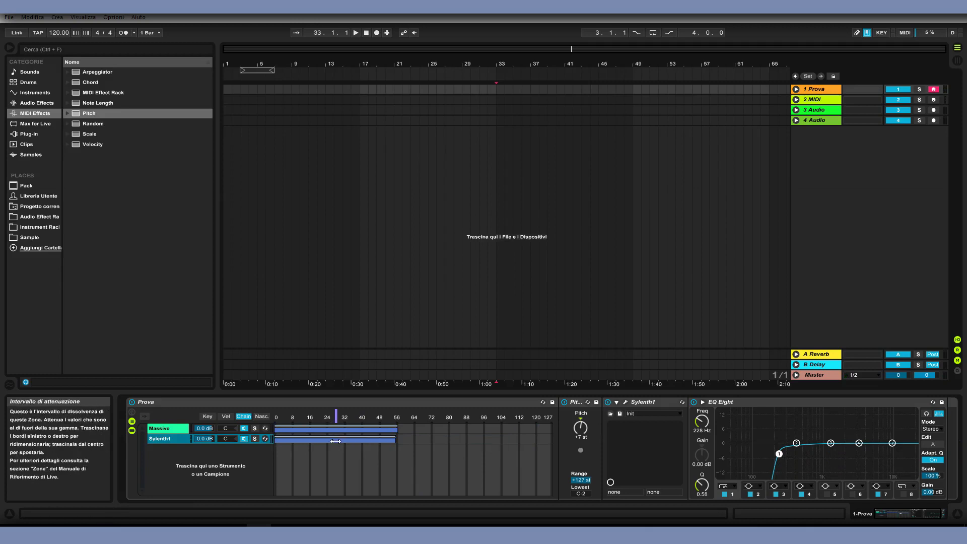
Move the Sylenth1 zone to about 60–115, clear of the Massive zone, and move the chain selector from about 24 to 80
left_click(328, 418)
left_click_drag(314, 438, 446, 441)
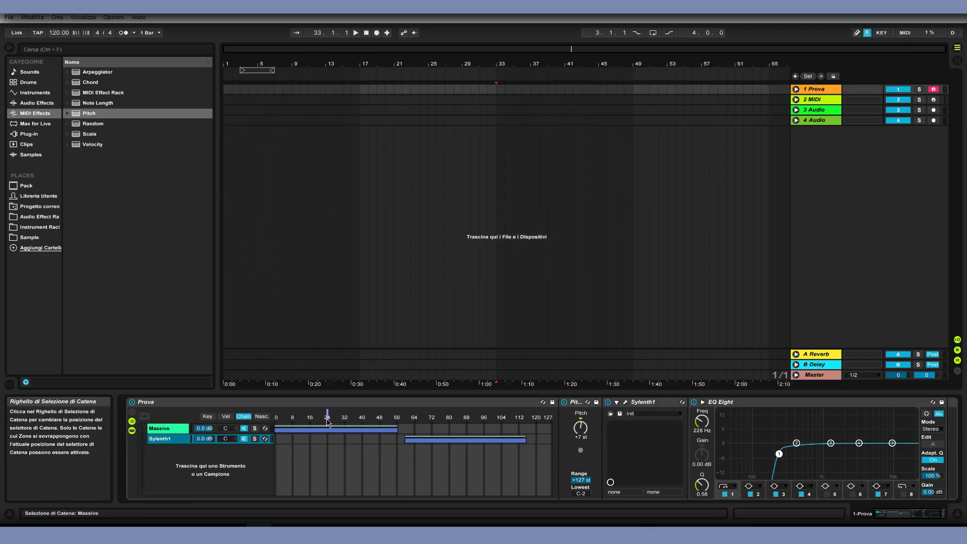
left_click_drag(327, 418, 449, 418)
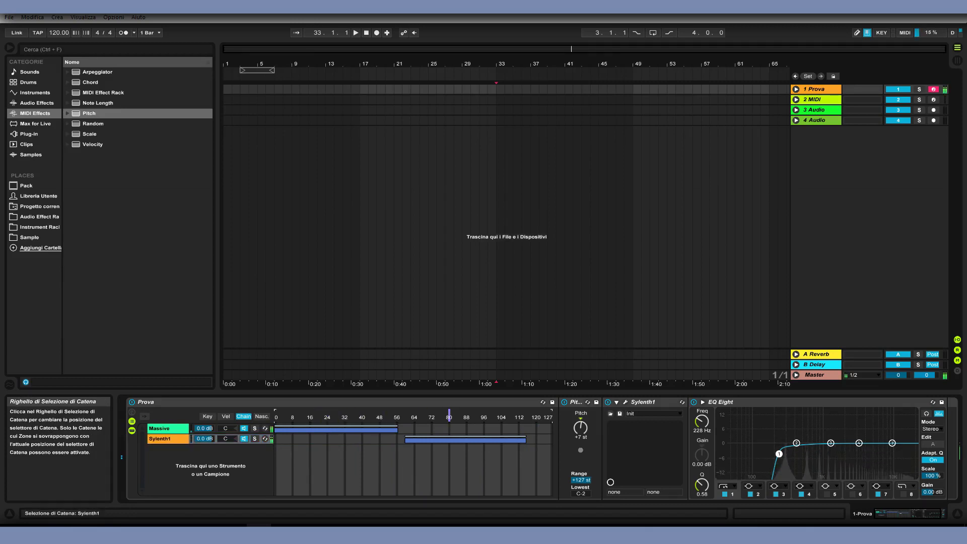
Insert a four-bar MIDI clip with a repeating note pattern on the Prova track from bar 33 to 37 and loop it
left_click_drag(496, 91, 535, 97)
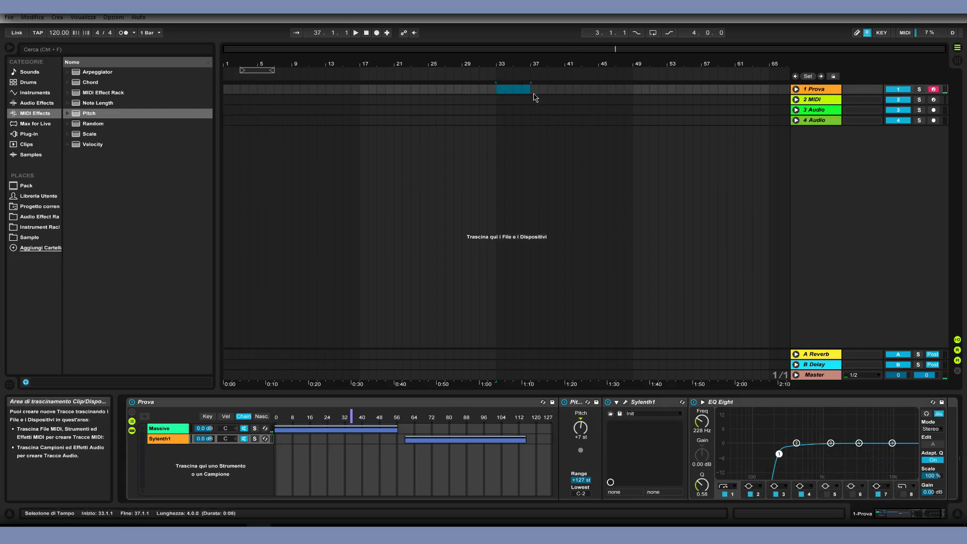
right_click(535, 97)
left_click(557, 151)
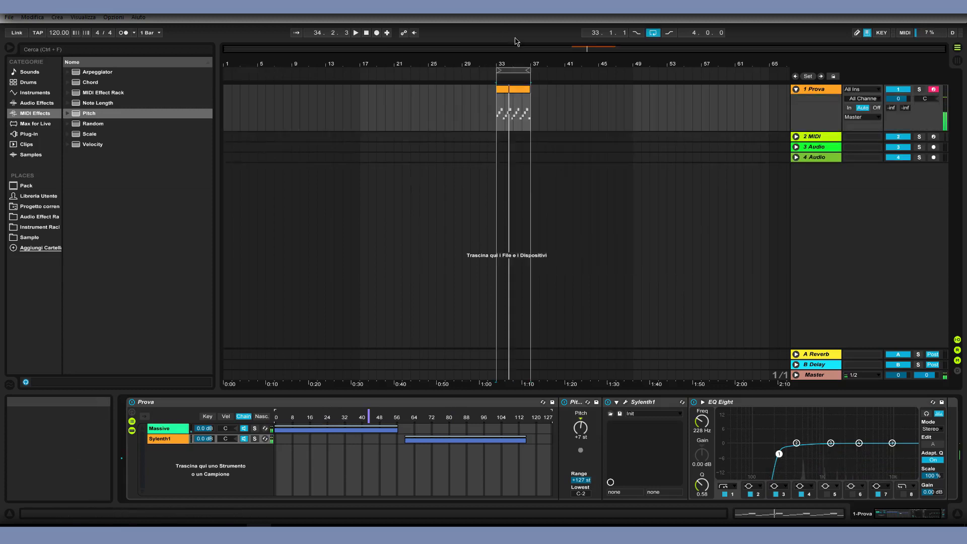
left_click_drag(511, 65, 513, 106)
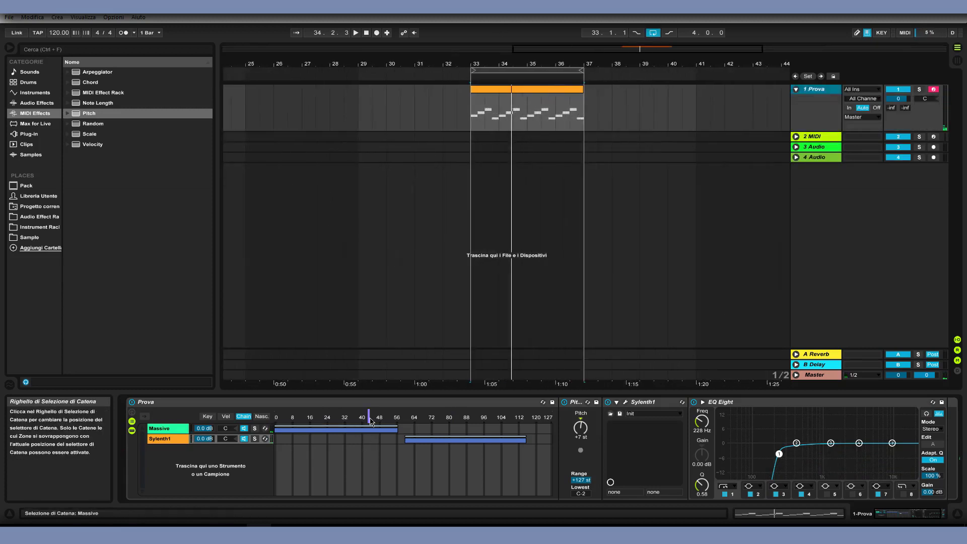
Show the rack's Chain Selector automation in a new lane under the Prova track and enlarge the lane
right_click(371, 421)
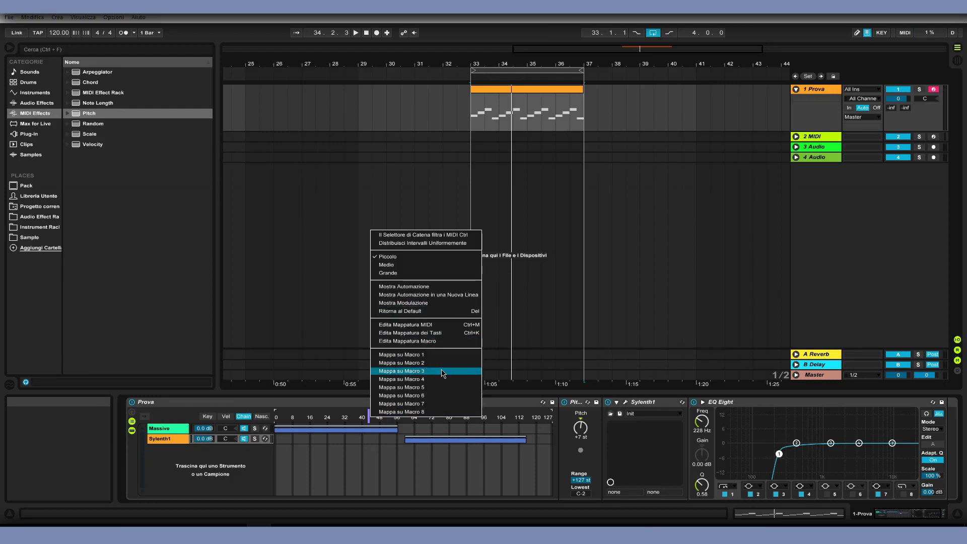
left_click(458, 297)
left_click_drag(474, 142, 585, 145)
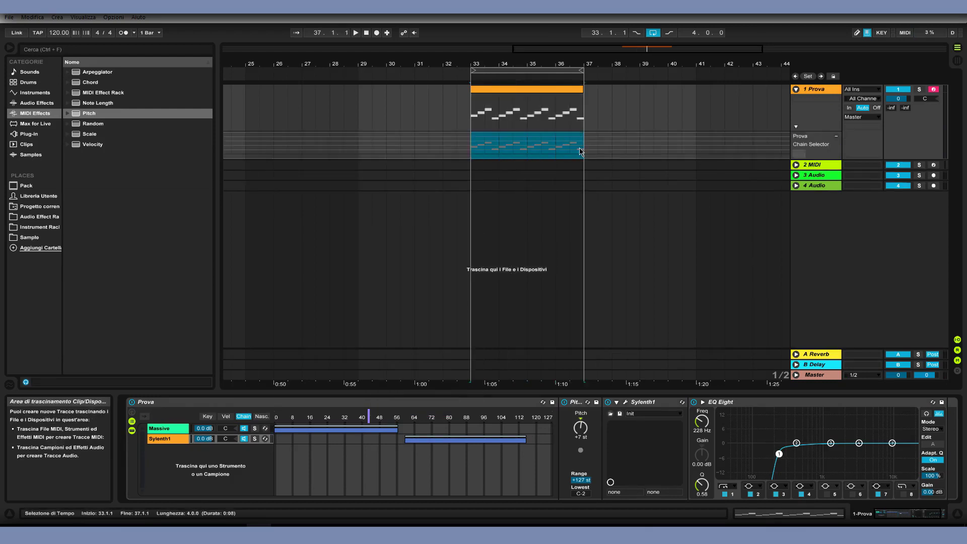
left_click_drag(807, 160, 812, 183)
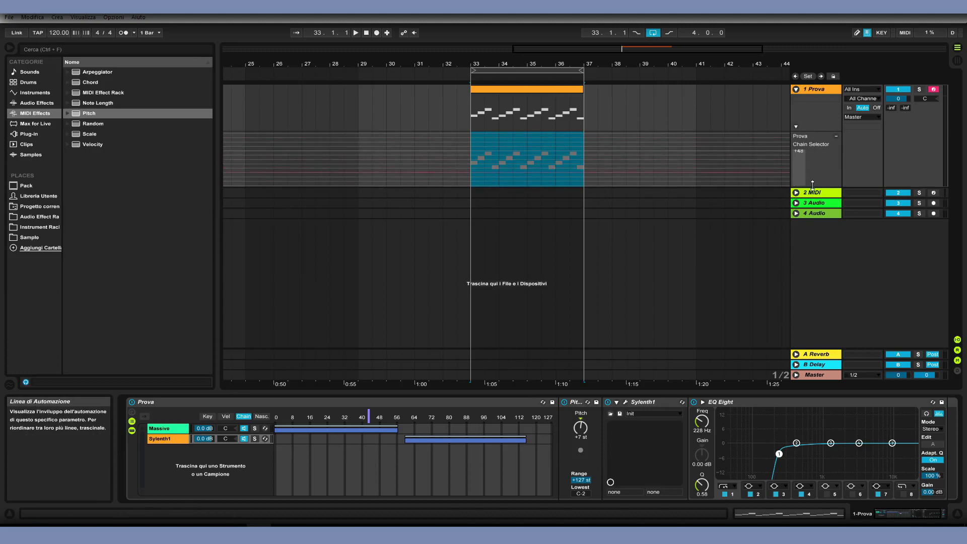
left_click_drag(820, 187, 808, 153)
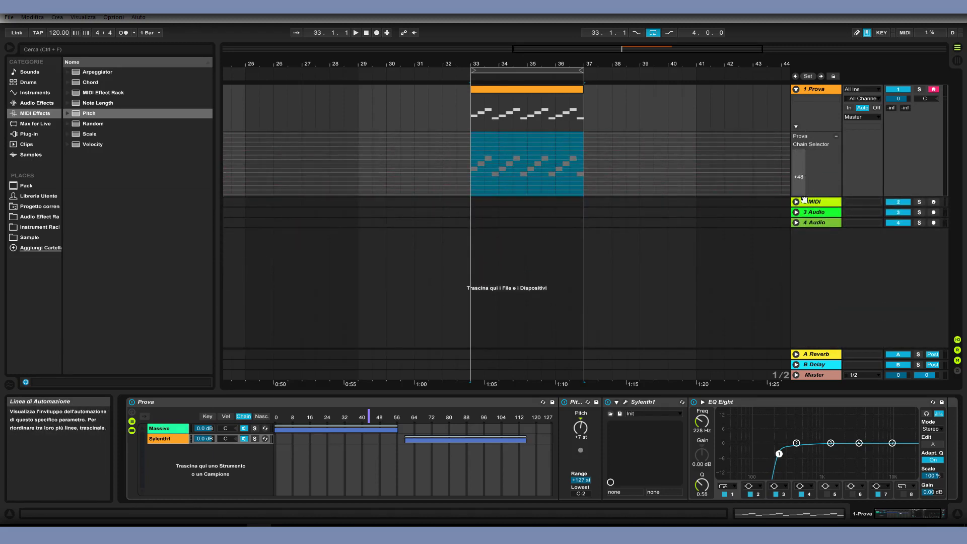
Draw Chain Selector automation rising to 72 in bars 34 and 36, loop bars 33 to 35 and play it back
left_click_drag(471, 147, 512, 169)
key("space")
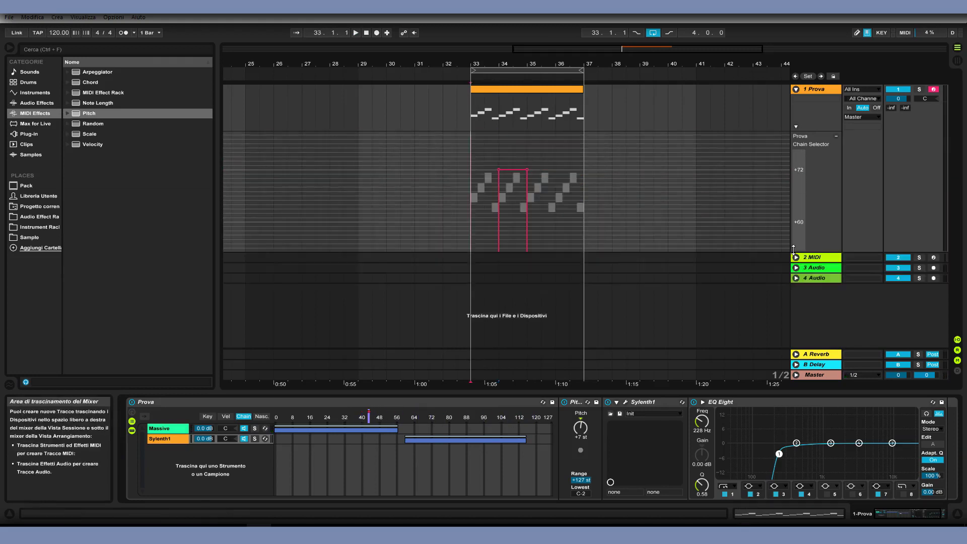
key("space")
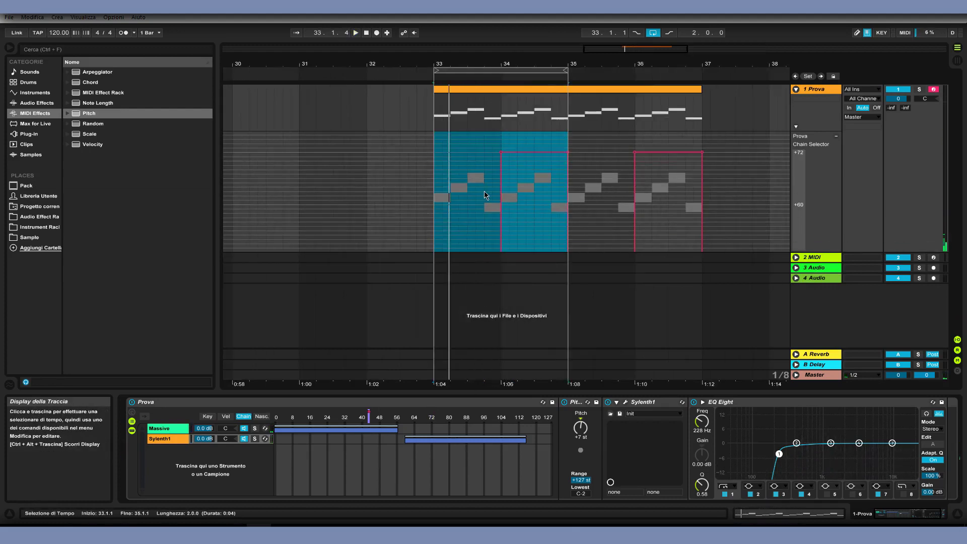
scroll(486, 195, "down", 7)
scroll(484, 197, "up", 14)
scroll(483, 200, "down", 8)
scroll(484, 200, "down", 6)
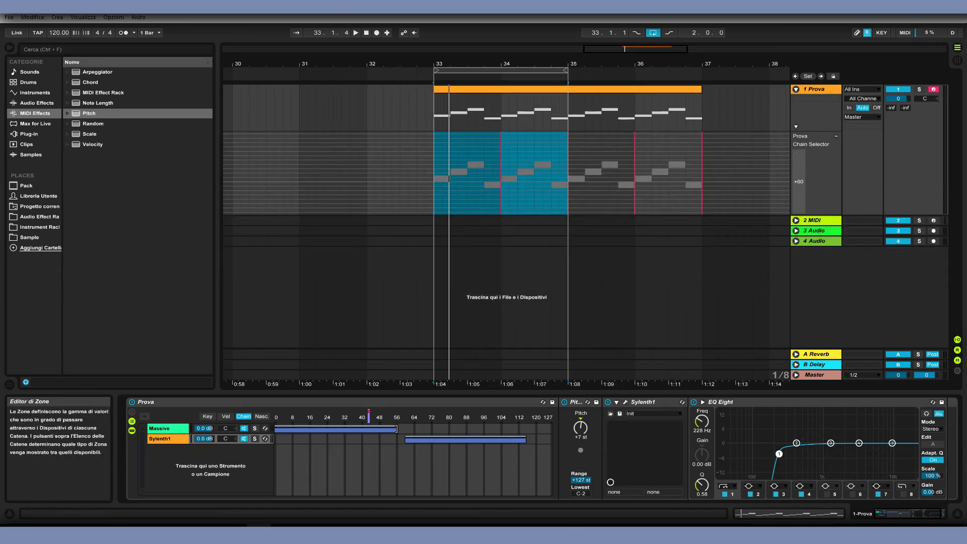
Shorten the Massive zone to about 0–10, place the Sylenth1 zone at about 11–20, and select the Massive chain
left_click_drag(397, 429, 298, 429)
left_click_drag(419, 440, 320, 440)
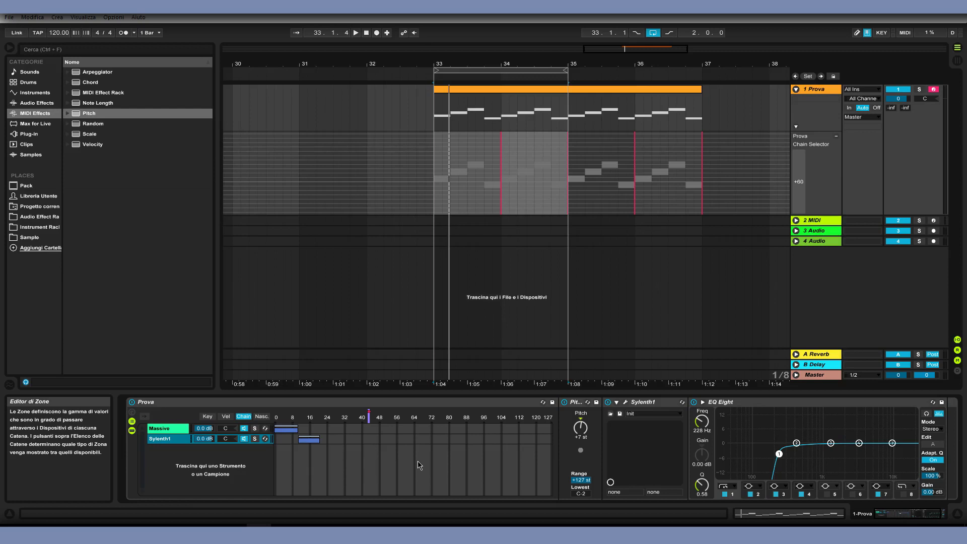
left_click(171, 429)
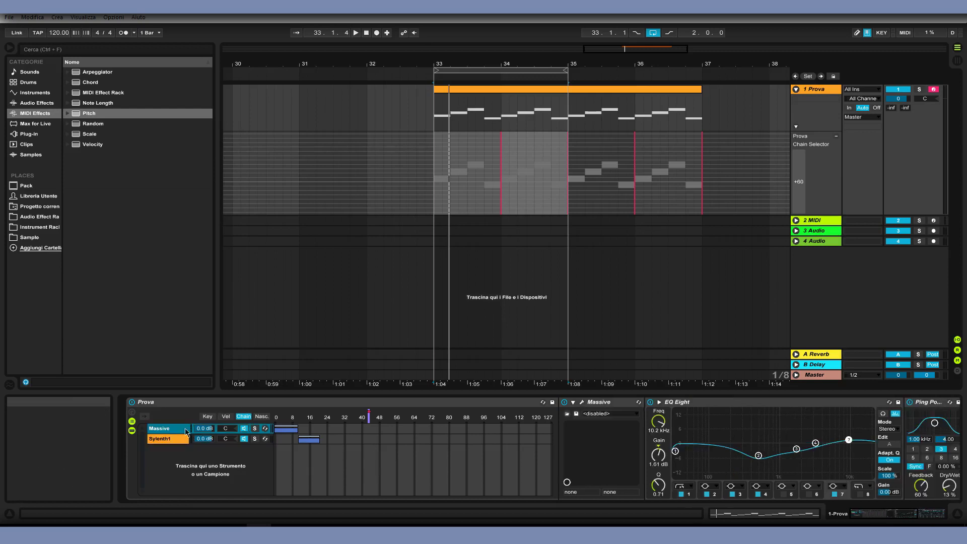
Remove the existing Chain Selector envelope from the automation lane
left_click(491, 166)
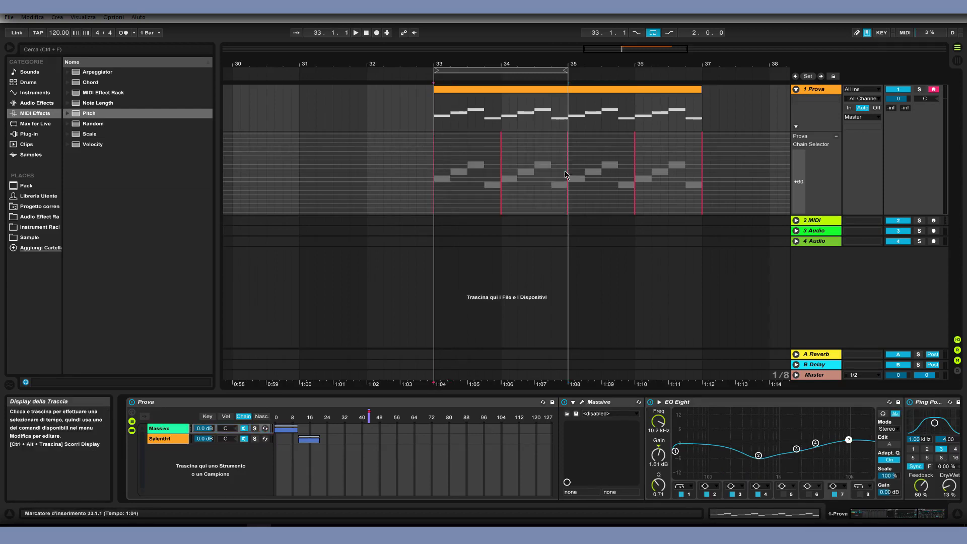
right_click(833, 173)
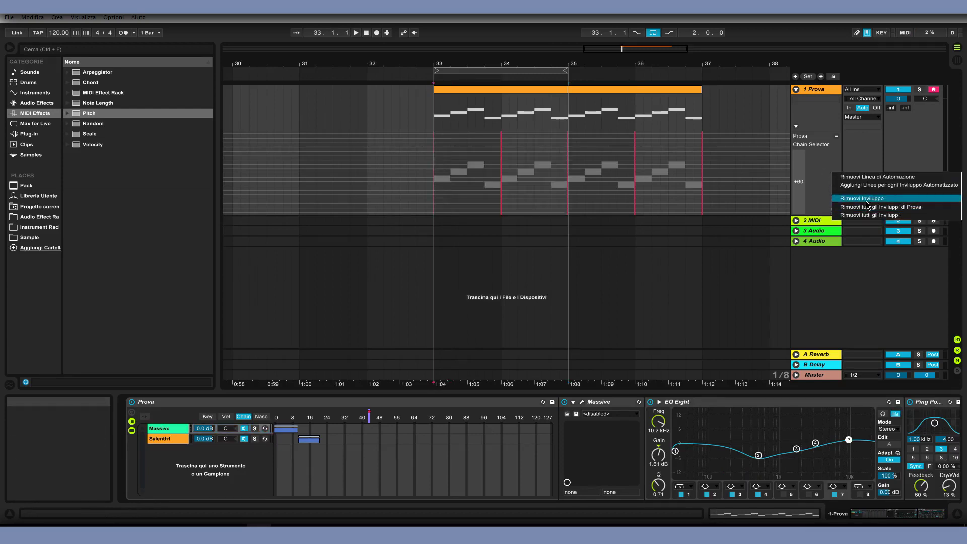
left_click(867, 201)
Draw Chain Selector automation at about 14 on beats 2 and 4 and 0 elsewhere in bars 33–34, and play it back
scroll(466, 179, "down", 5)
mouse_move(452, 190)
left_mouse_down()
mouse_move(469, 190)
mouse_move(459, 198)
mouse_move(459, 151)
mouse_move(467, 166)
left_mouse_up()
key("ctrl+d")
left_click(441, 157)
key("space")
left_click(434, 157)
key("space")
key("space")
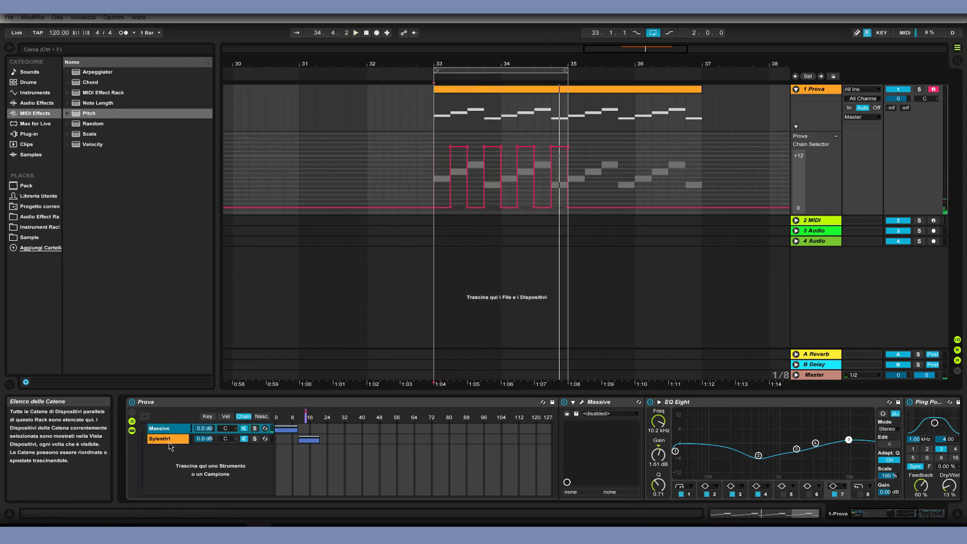
Duplicate the Sylenth1 chain and move the copy's zone to about 21–30
left_click(169, 441)
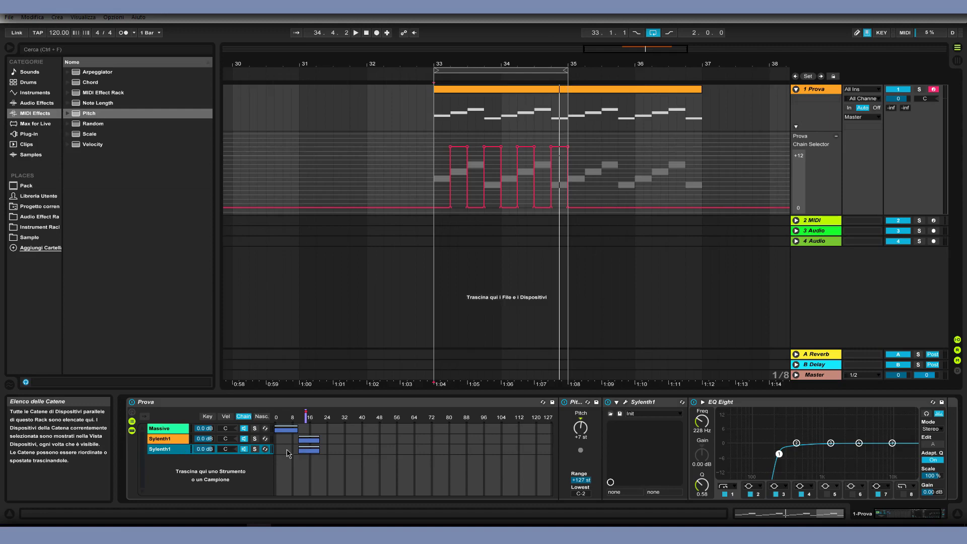
left_click_drag(308, 451, 330, 451)
Open the duplicated chain's Sylenth1 editor, switch its preset to 007: Init, start playback and close the editor
left_click(626, 403)
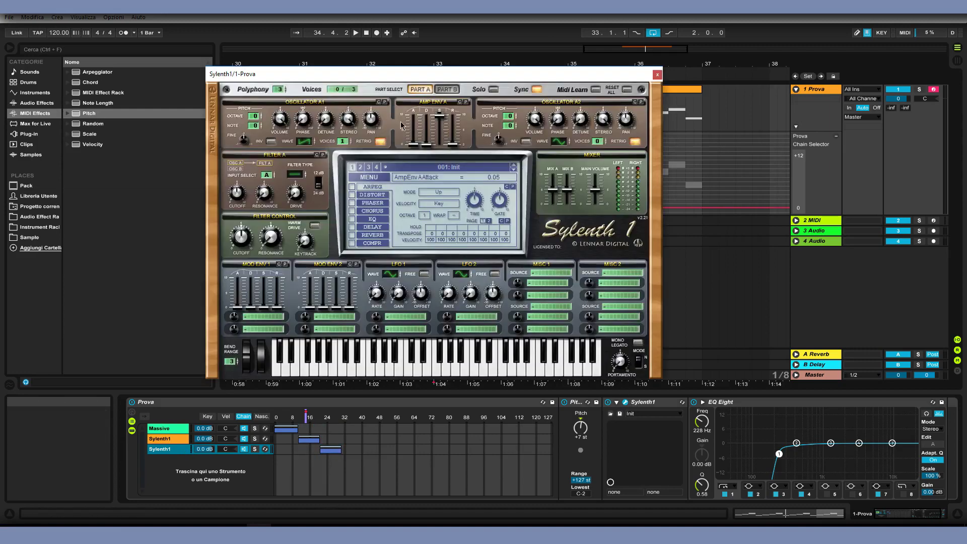
left_click(427, 166)
left_click(429, 285)
key("space")
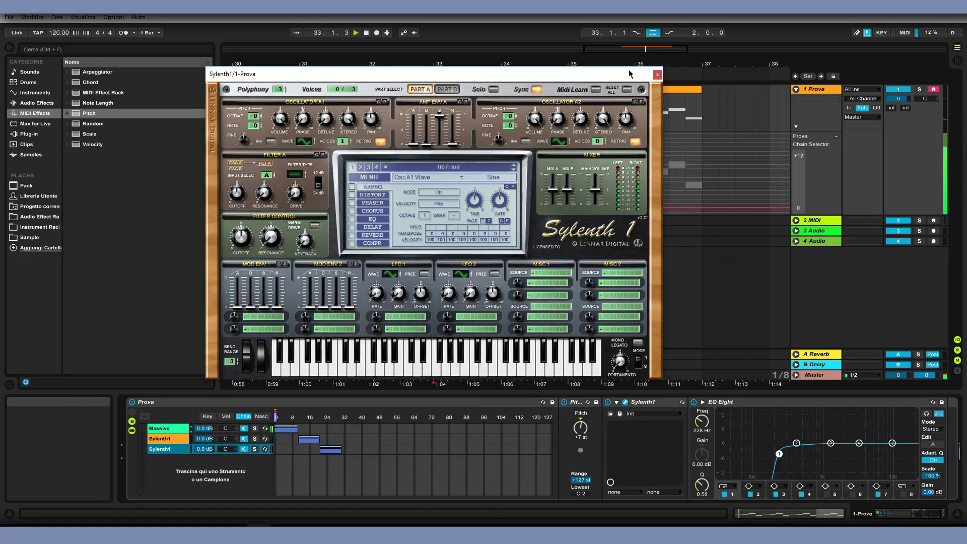
left_click(658, 75)
Raise the Chain Selector automation on beat 4 of bar 33 to about 26, duplicate bar 33's automation into bar 34, and audition it
key("space")
mouse_move(493, 147)
left_mouse_down()
mouse_move(493, 134)
mouse_move(494, 151)
left_mouse_up()
key("space")
left_click_drag(437, 164, 499, 161)
key("ctrl+d")
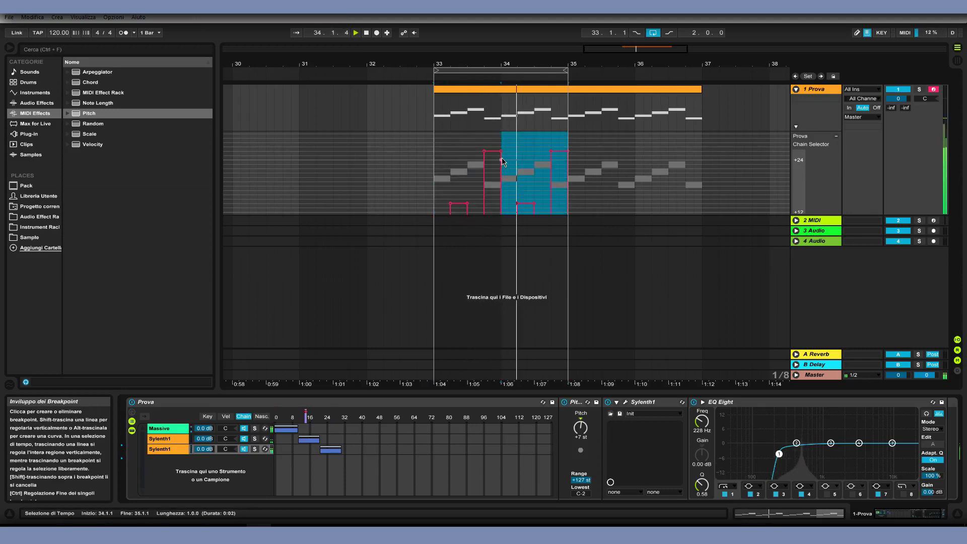
scroll(458, 164, "down", 3)
key("space")
right_click(408, 432)
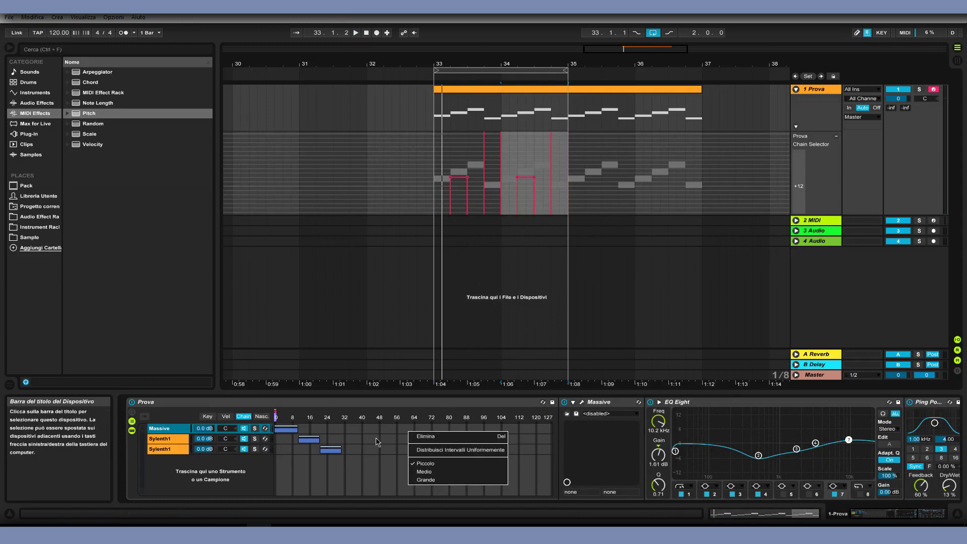
left_click(426, 436)
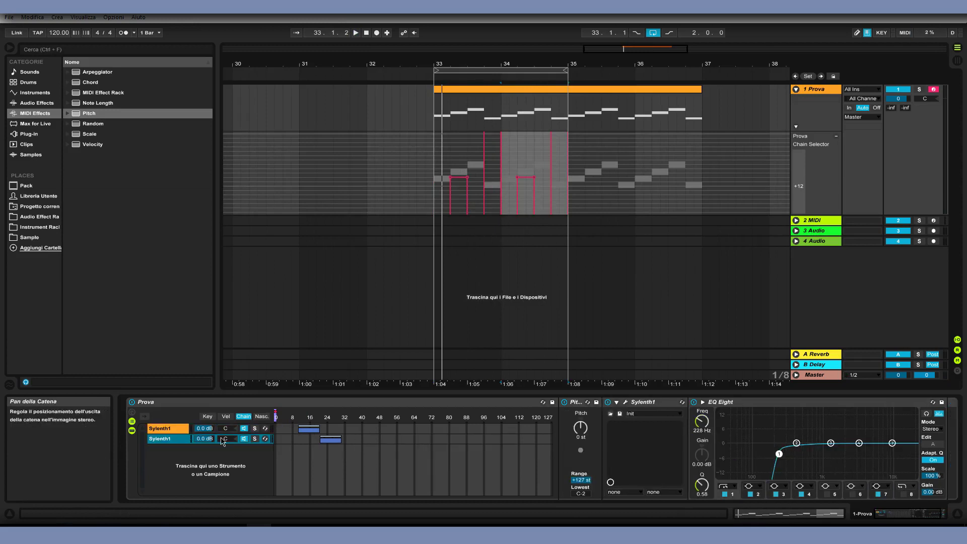
key("ctrl+z")
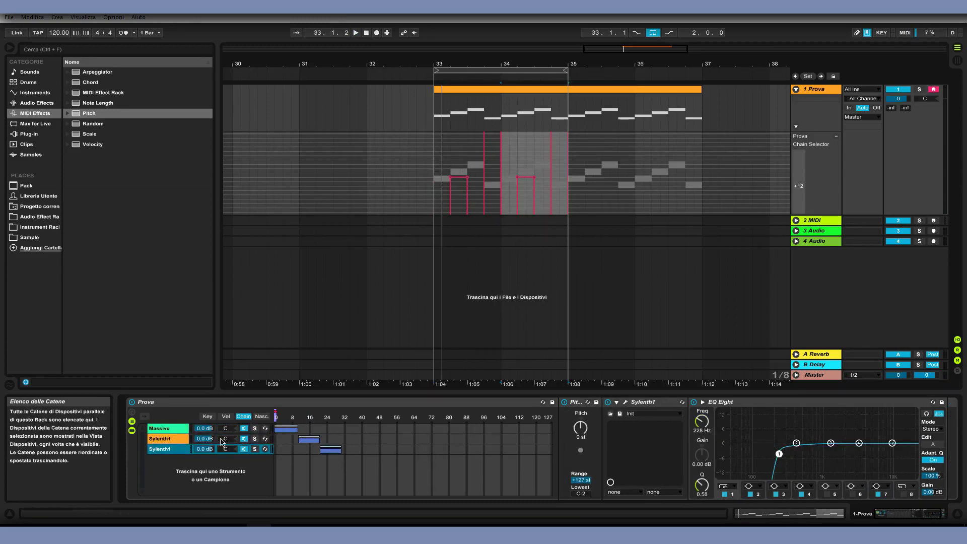
Distribute the chain zone ranges evenly and set the zone editor's display size to Grande
right_click(399, 437)
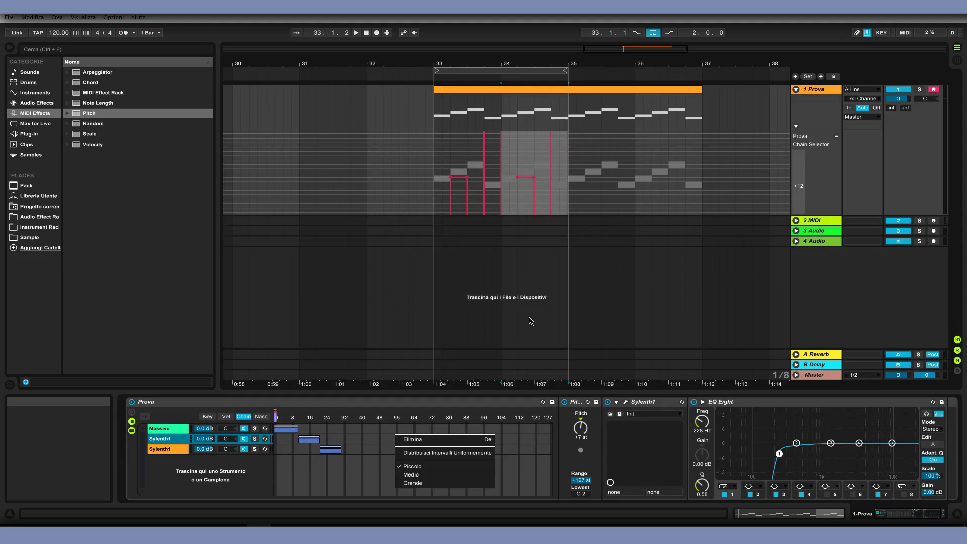
left_click(483, 456)
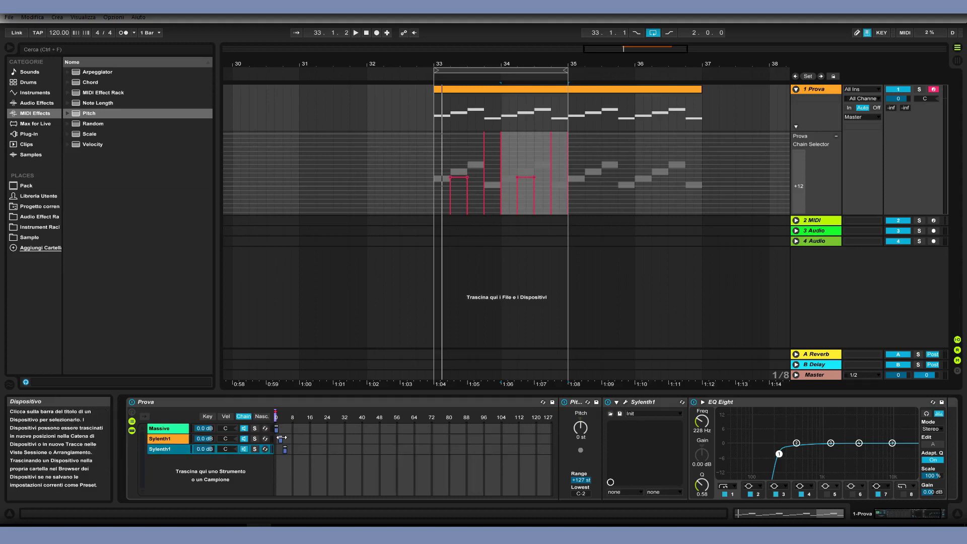
right_click(319, 442)
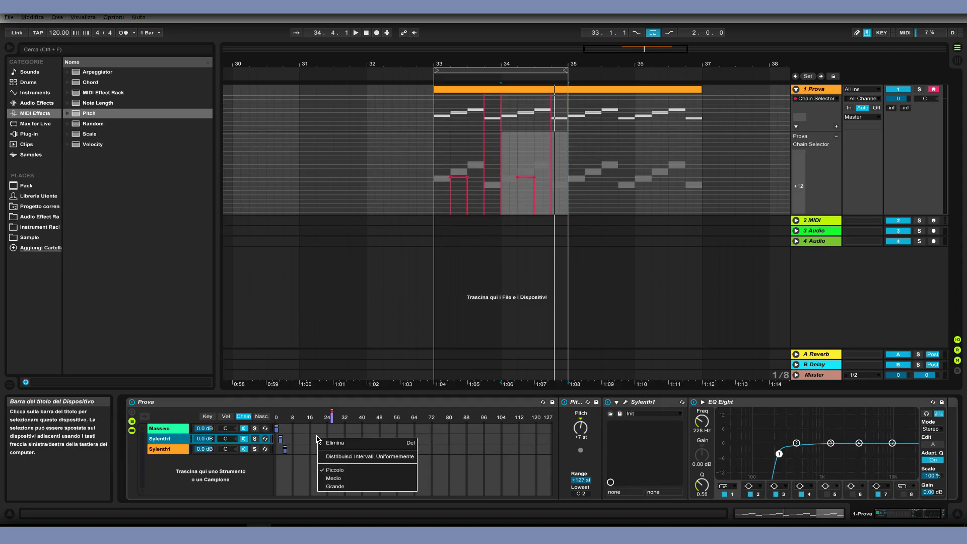
left_click(335, 486)
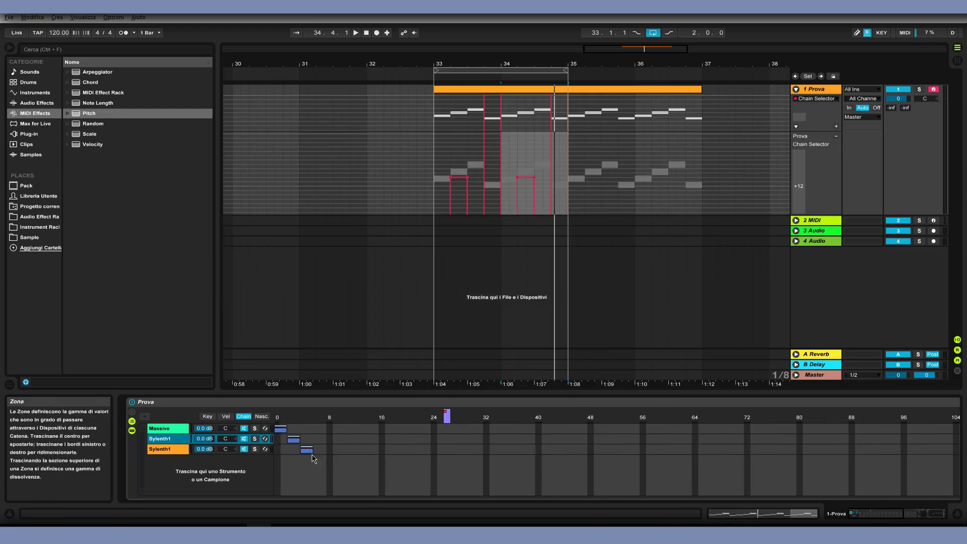
Reposition and extend the chain zones to 0–13 for Massive, 14–25 for the first Sylenth1 and 26–38 for the second
left_click_drag(295, 441, 377, 441)
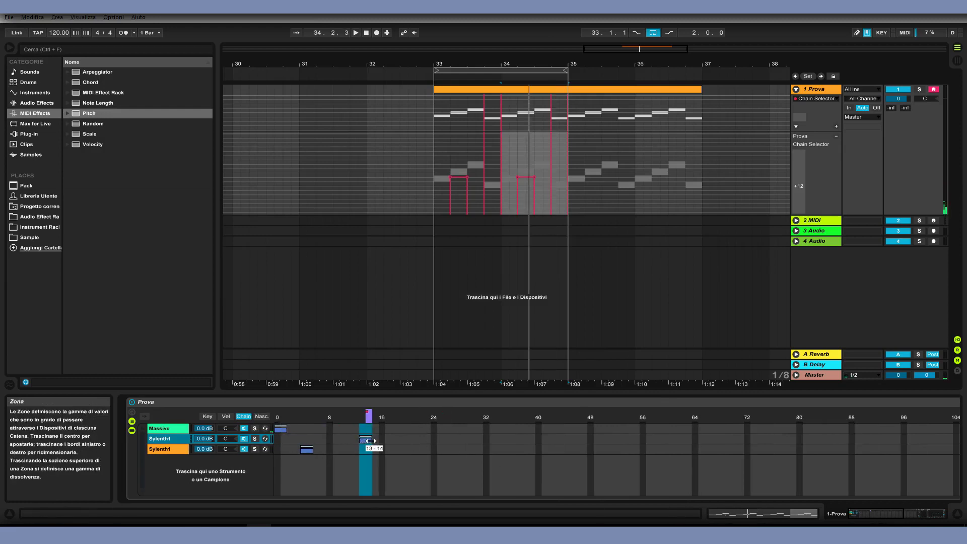
key("space")
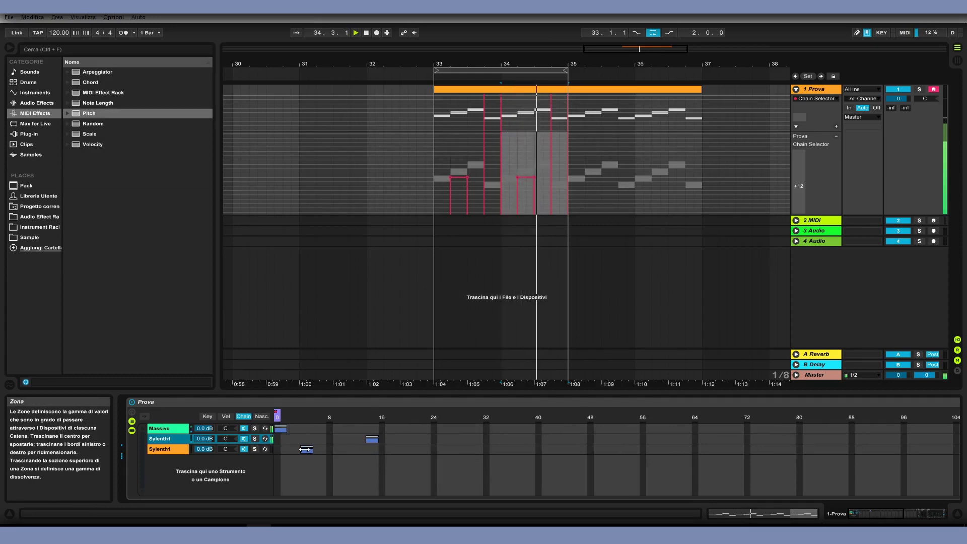
left_click_drag(306, 449, 450, 449)
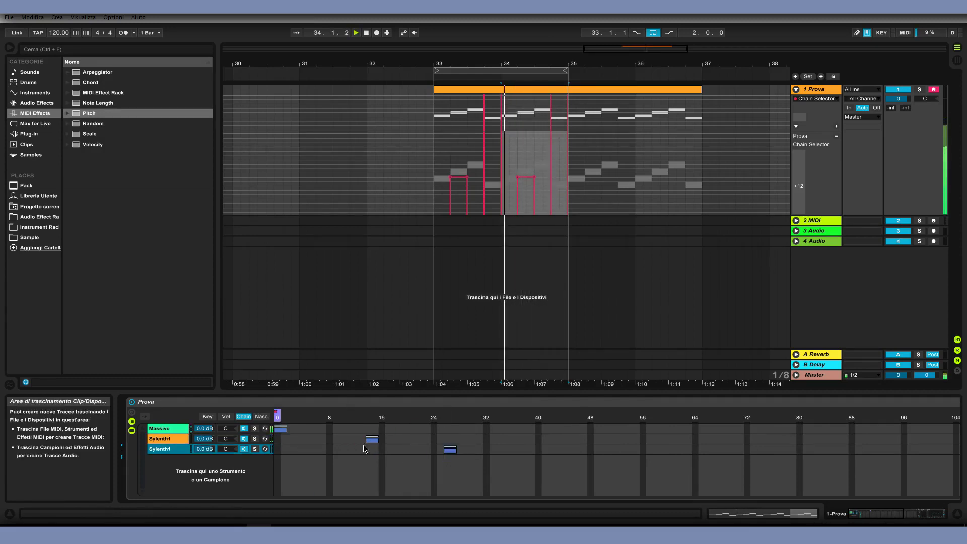
key("space")
left_click_drag(378, 441, 525, 459)
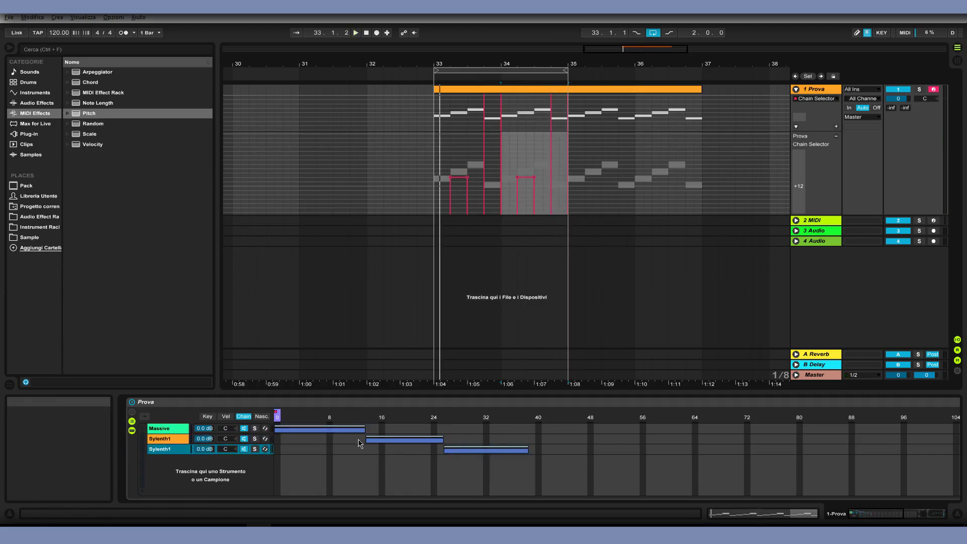
Fade out the Massive zone from about 9 to 13, and fade in the first Sylenth1 zone from 14 to about 15 during playback
mouse_move(365, 427)
left_mouse_down()
mouse_move(346, 425)
mouse_move(364, 425)
left_mouse_up()
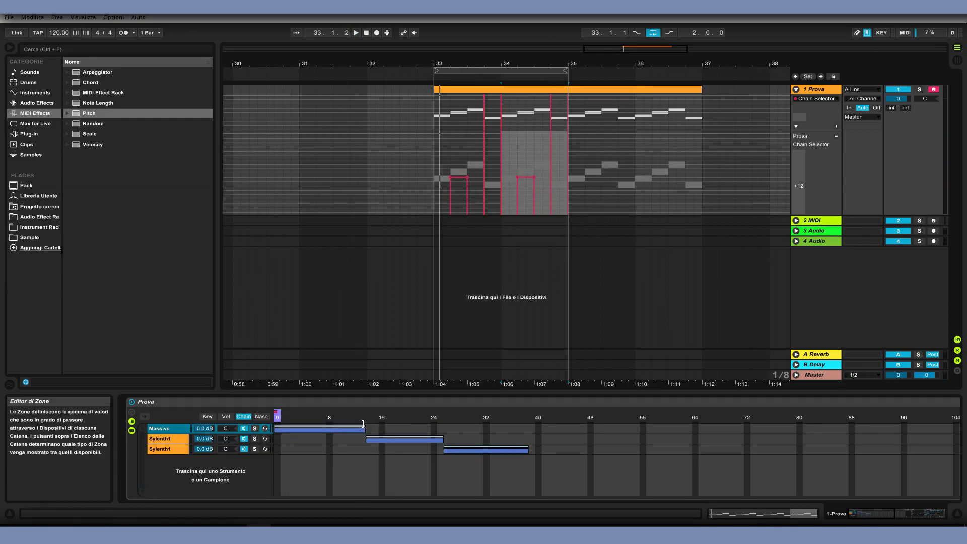
mouse_move(363, 423)
left_mouse_down()
mouse_move(306, 414)
mouse_move(332, 412)
left_mouse_up()
left_click_drag(369, 439, 393, 437)
key("space")
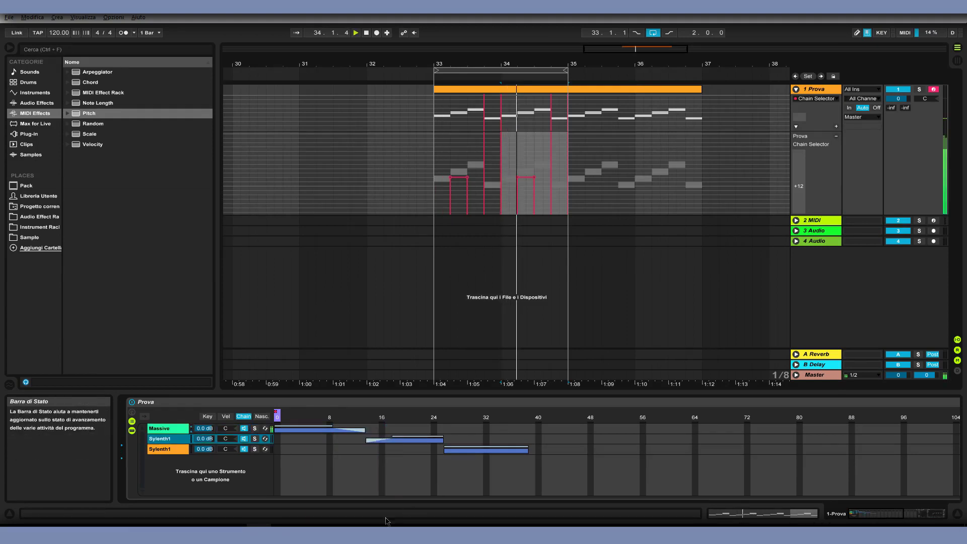
left_click_drag(394, 437, 376, 437)
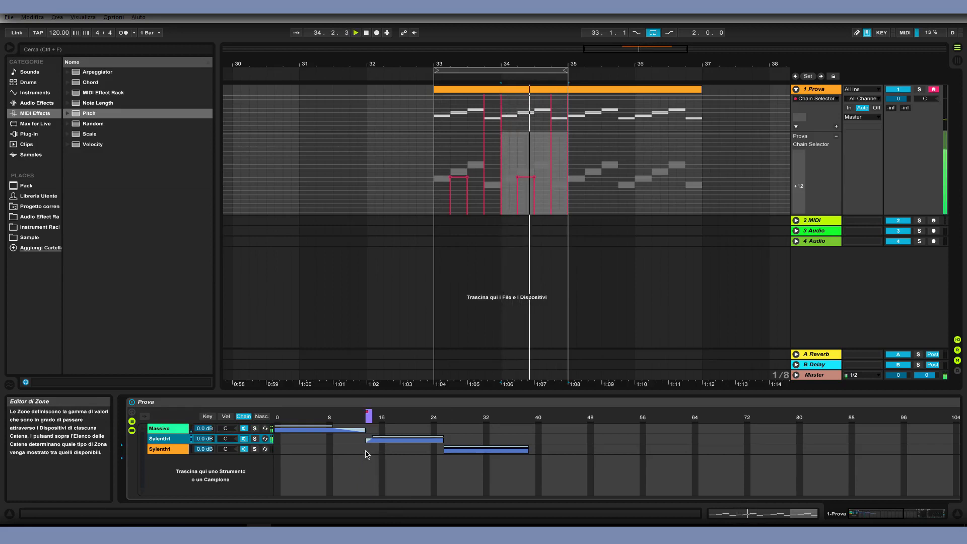
Adjust the start of the first Sylenth1 zone's fade-in and enter MIDI mapping mode from the Chain Selector
left_click_drag(367, 438, 371, 439)
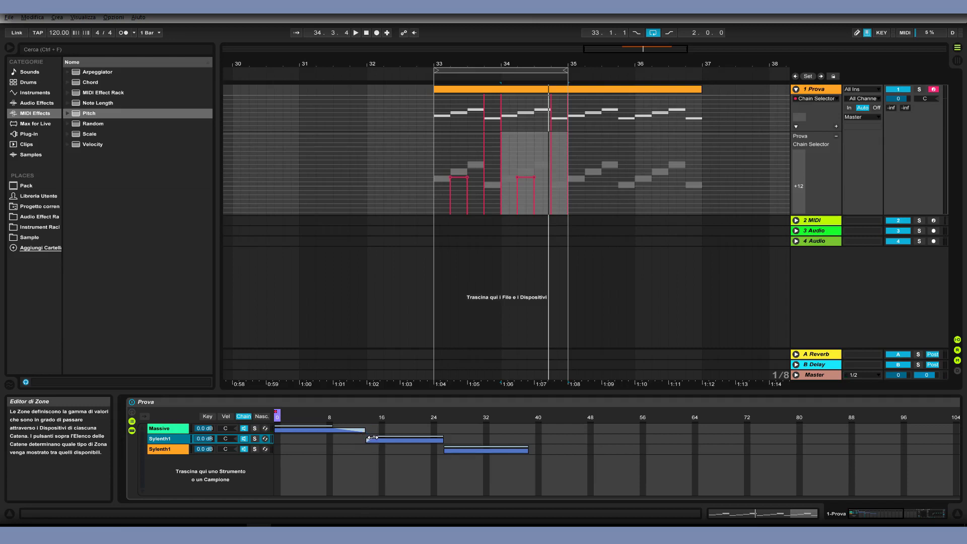
right_click(278, 417)
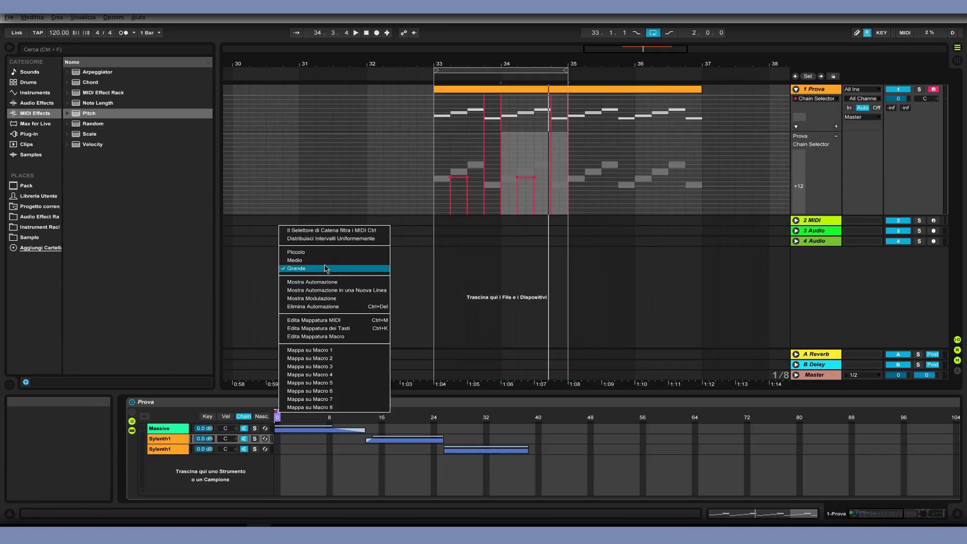
left_click(352, 321)
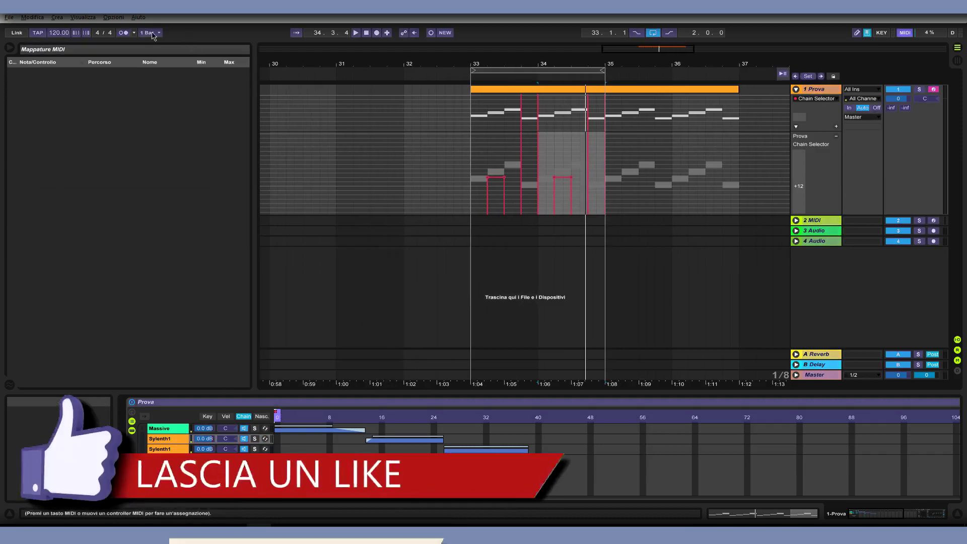
Check the MIDI port settings on the Link/MIDI page of the preferences
left_click(114, 17)
left_click(136, 273)
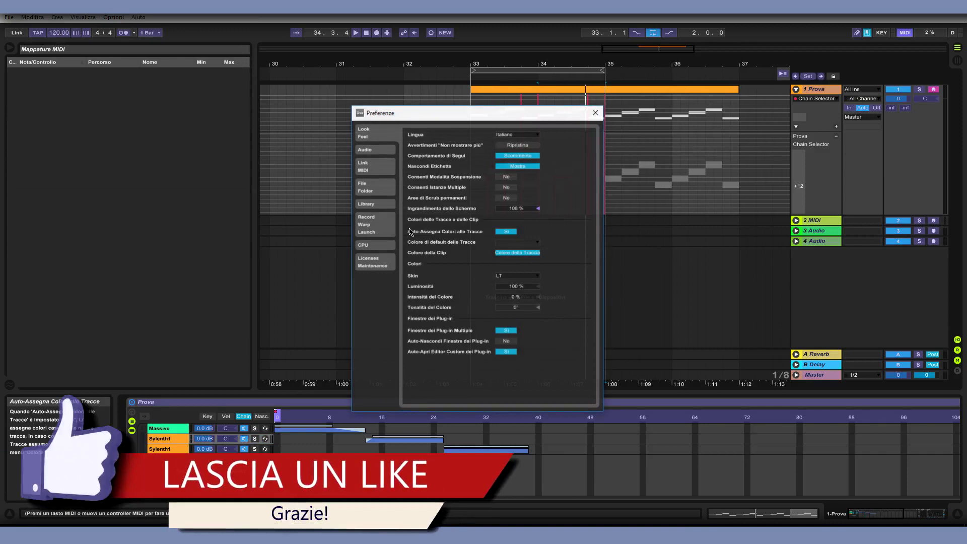
left_click(366, 165)
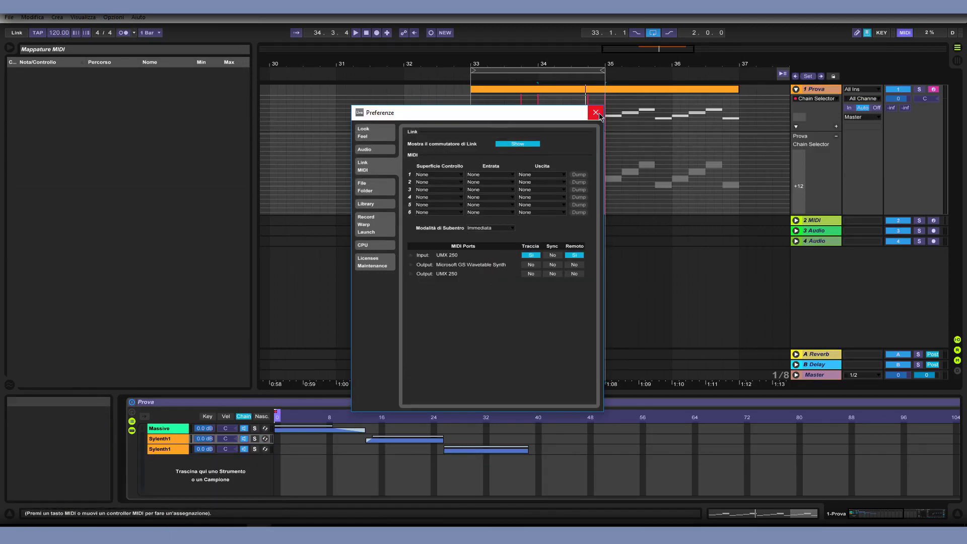
left_click(596, 112)
Map the Chain Selector to MIDI controller CC 91, leave mapping mode and set the selector to about 10
left_click(278, 416)
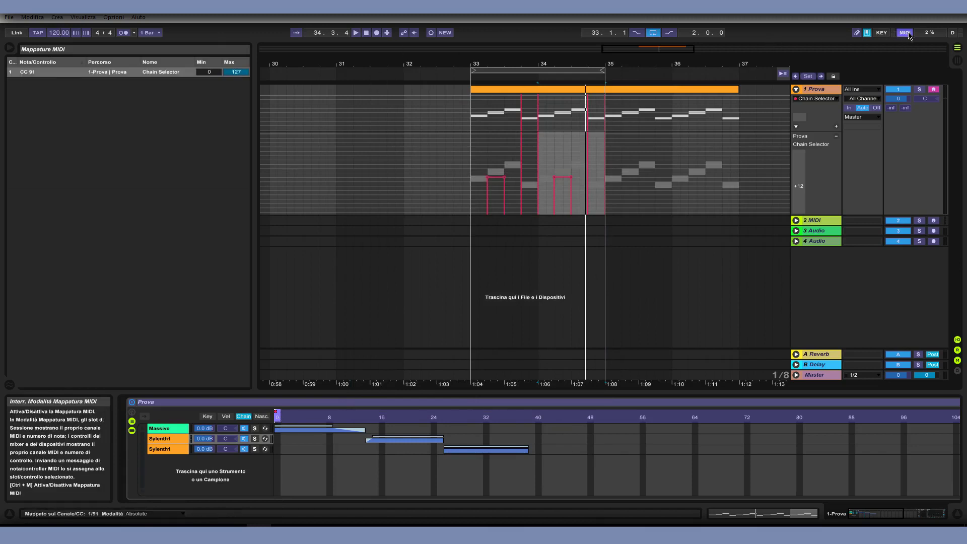
left_click(906, 33)
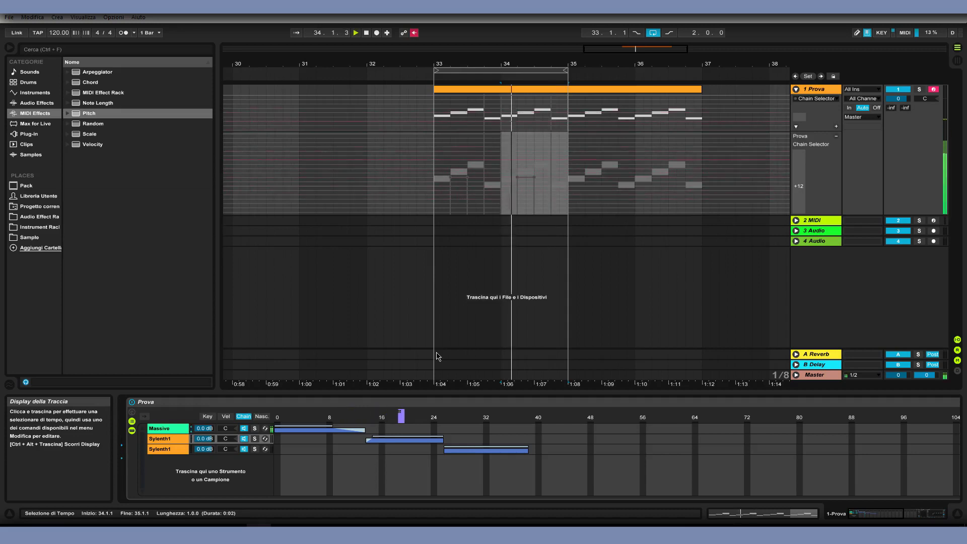
left_click(344, 422)
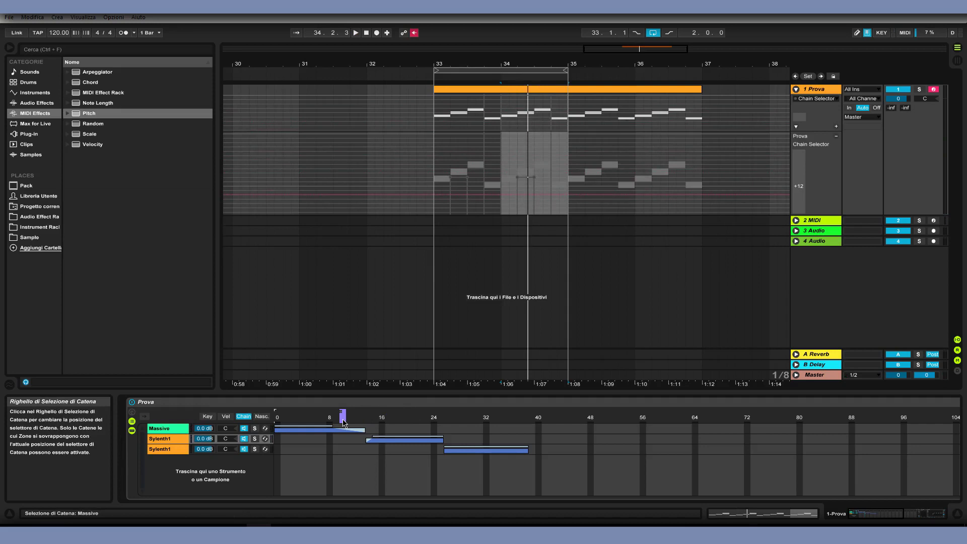
left_click(312, 451)
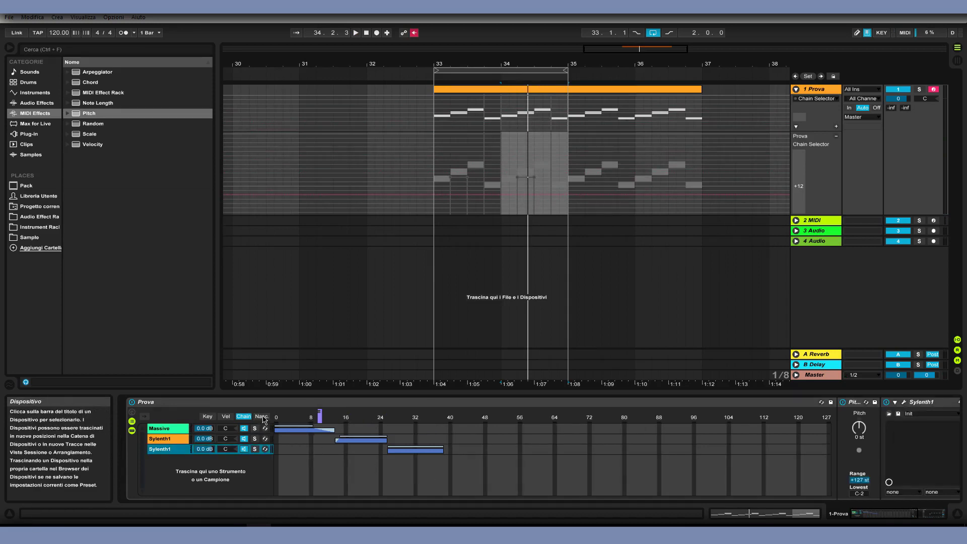
Move the first Sylenth1 zone to 0–11 and the second to 0–12 so both overlap the Massive zone
left_click(262, 417)
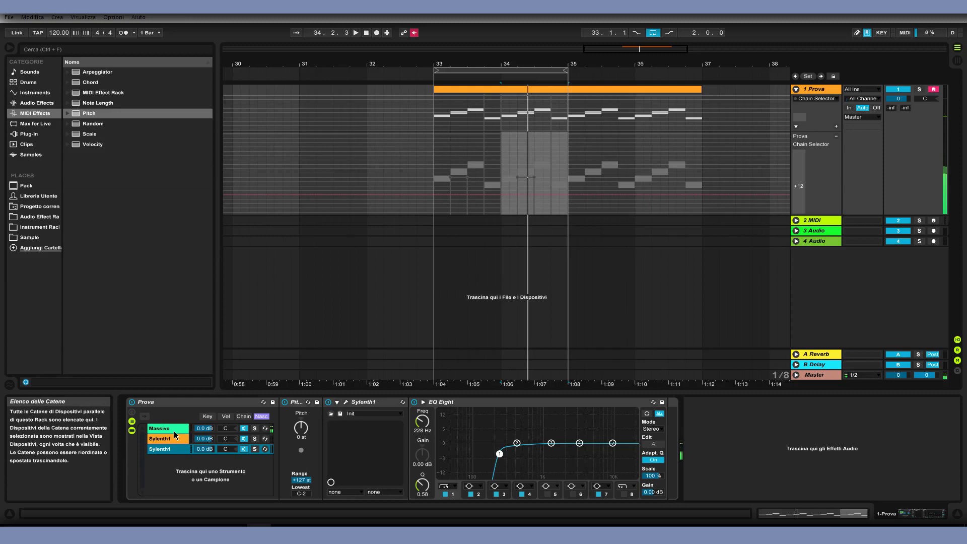
left_click(244, 418)
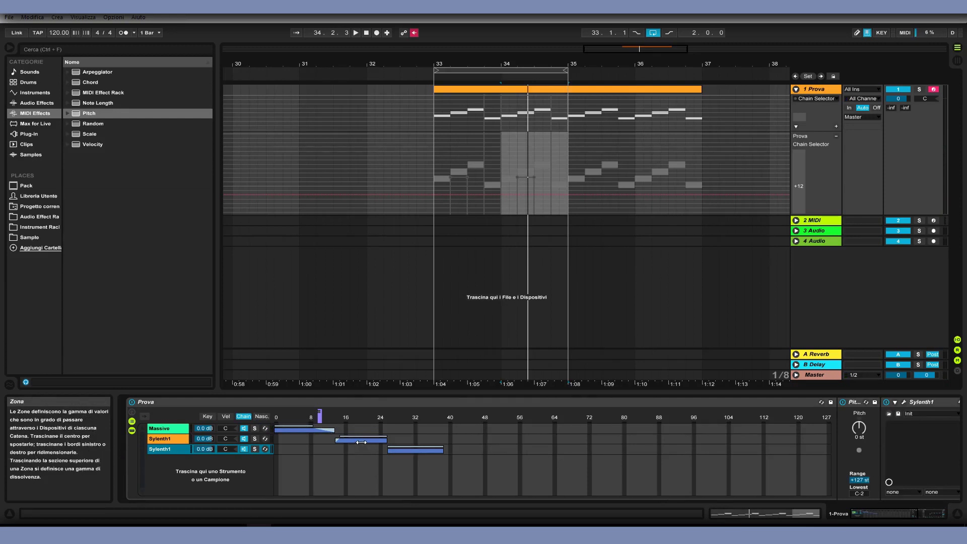
left_click_drag(364, 441, 287, 443)
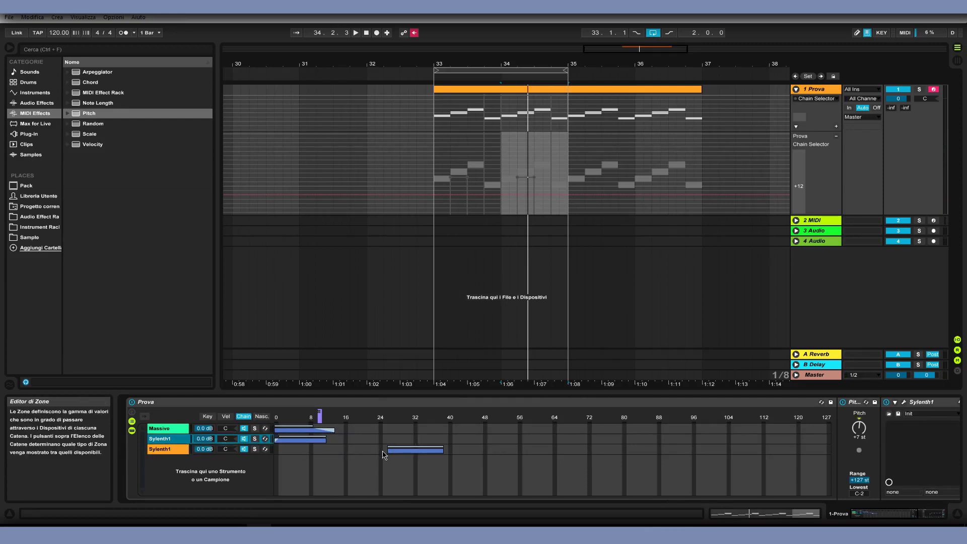
left_click_drag(404, 451, 189, 455)
Delete the Chain Selector automation and set the selector to 0
right_click(323, 422)
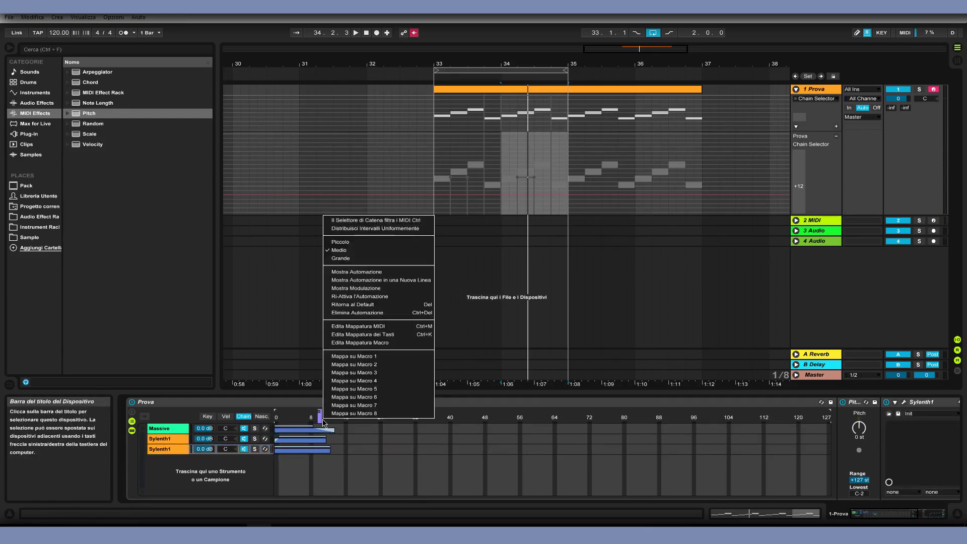
left_click(383, 313)
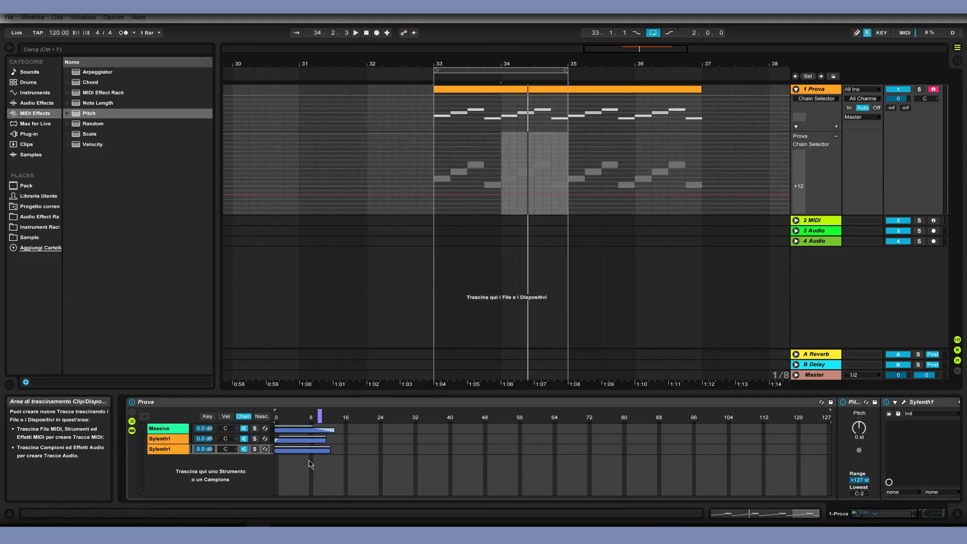
left_click_drag(319, 420, 273, 422)
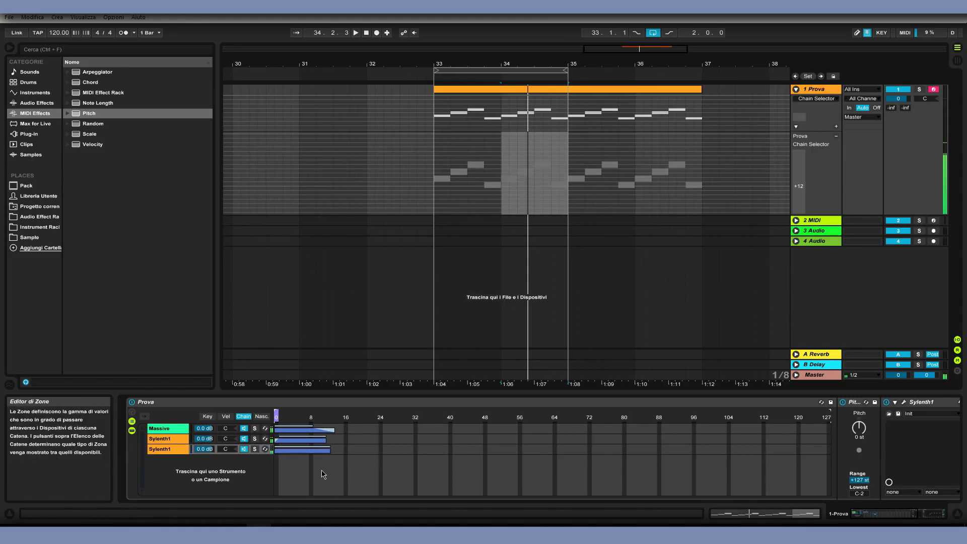
Review the device chains of Massive and both Sylenth1 instruments in the Prova rack
left_click(258, 418)
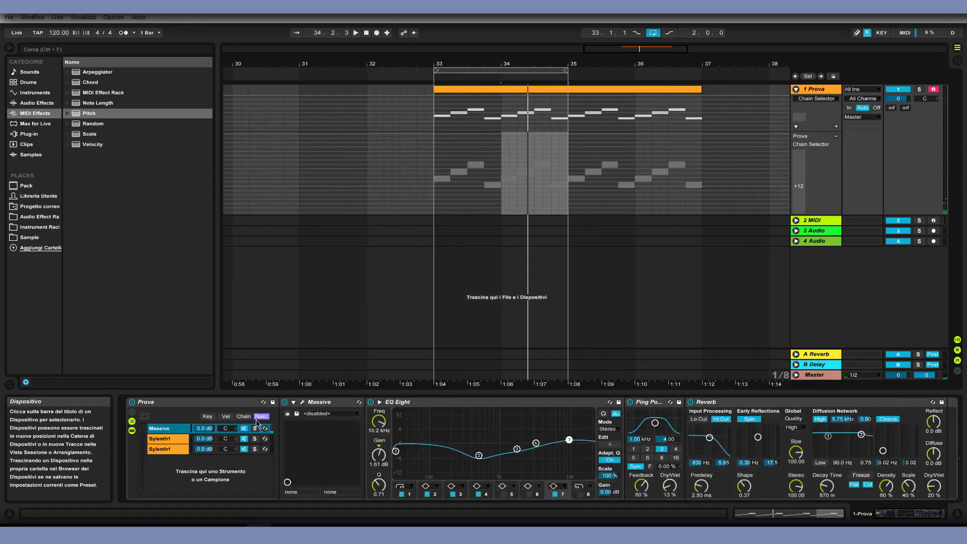
left_click(243, 417)
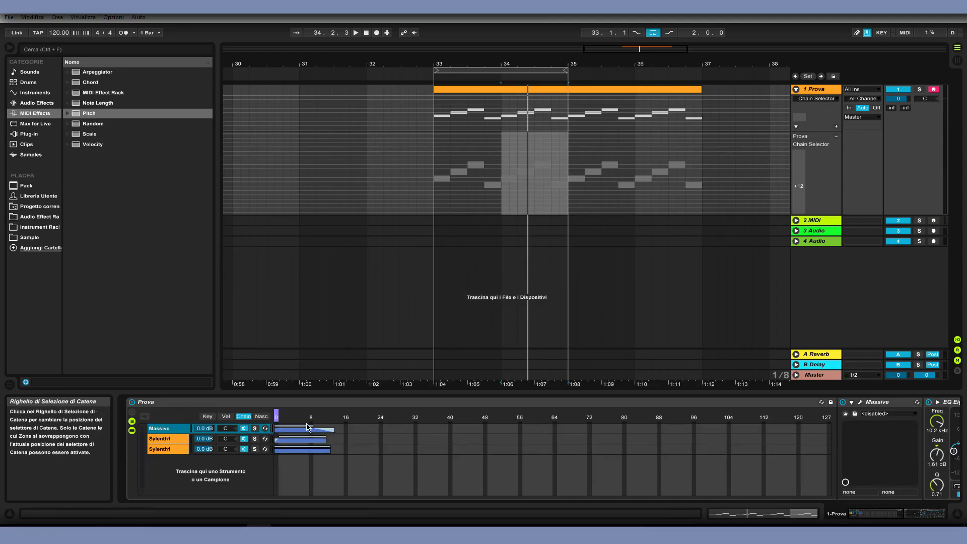
left_click(167, 449)
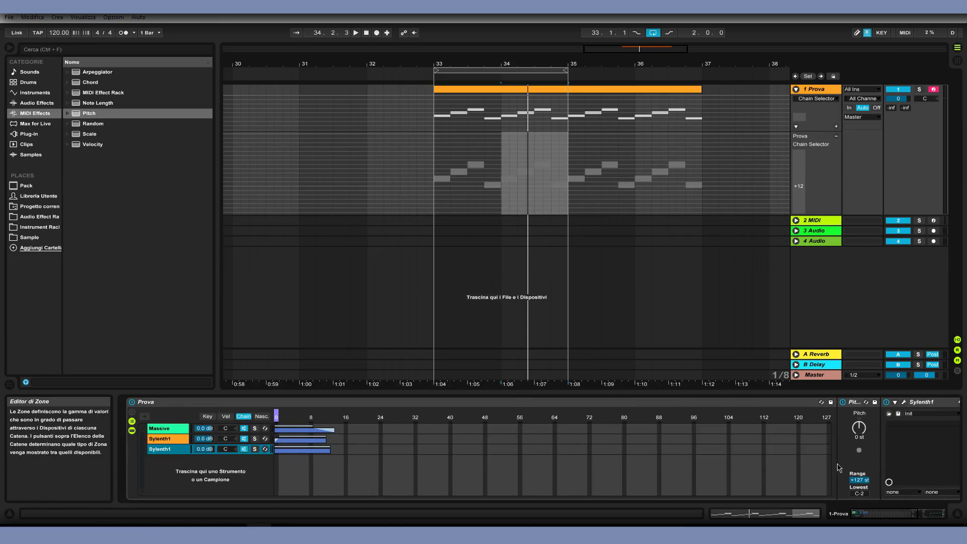
left_click(168, 430)
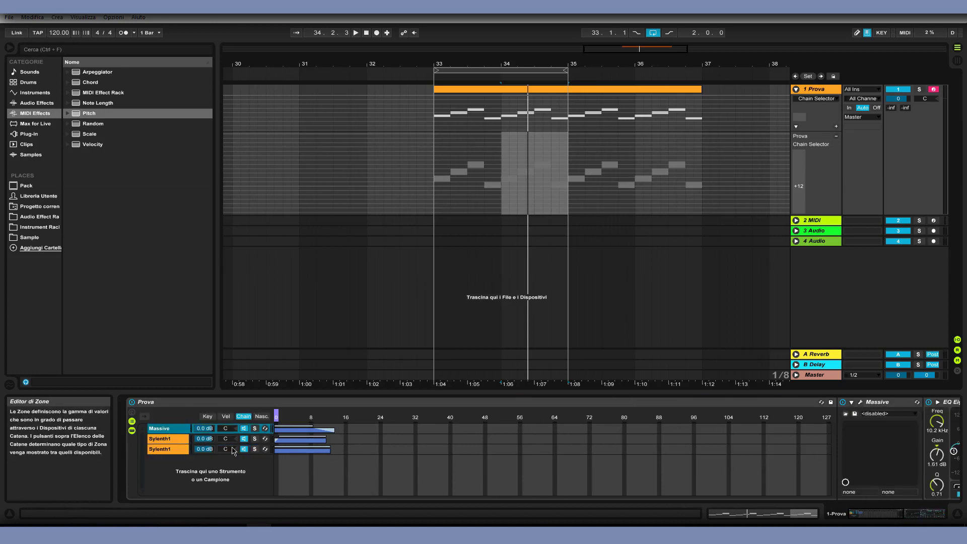
left_click(167, 438)
Hide the chain zone editor and add Ping Pong Delay and Reverb after EQ Eight in the first Sylenth1 chain
left_click(262, 417)
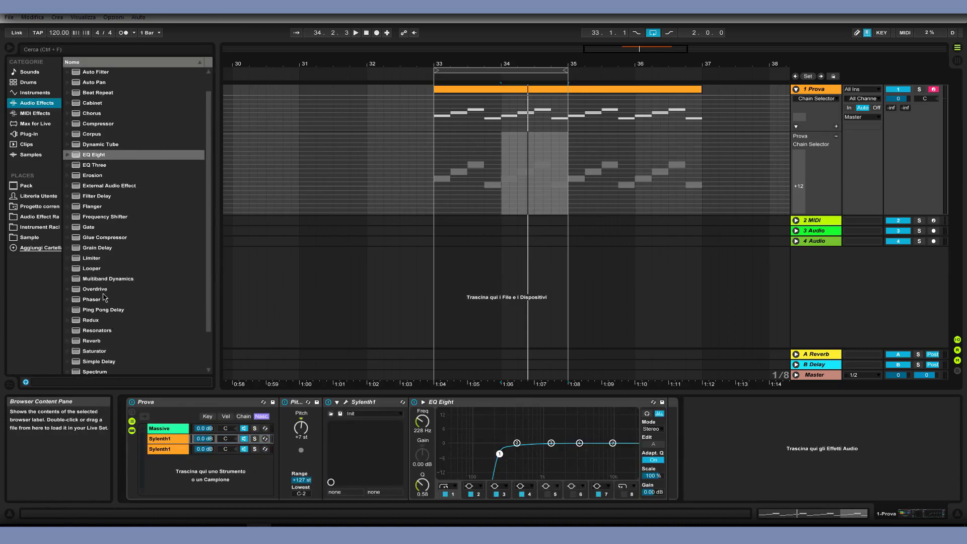
scroll(101, 298, "down", 1)
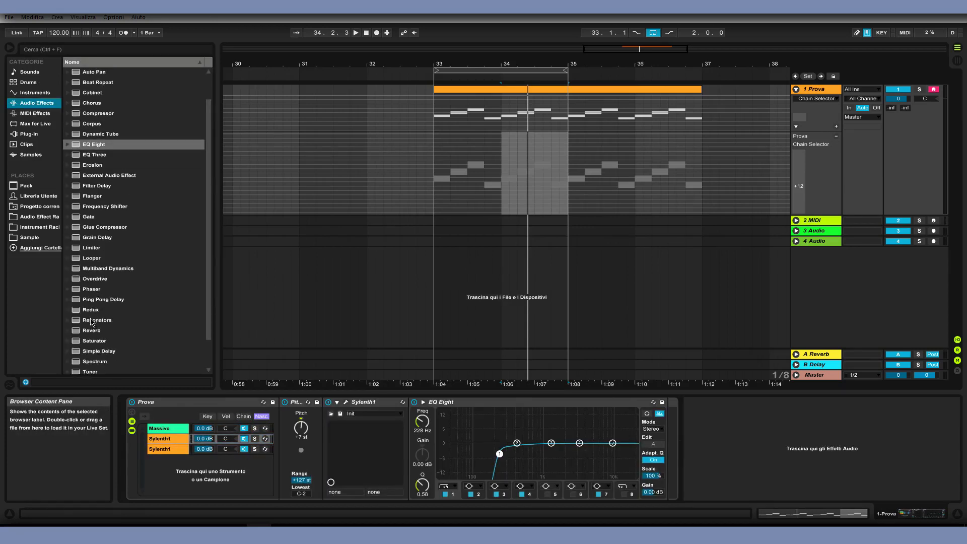
left_click_drag(93, 331, 704, 414)
left_click_drag(105, 300, 716, 444)
left_click_drag(912, 515, 929, 514)
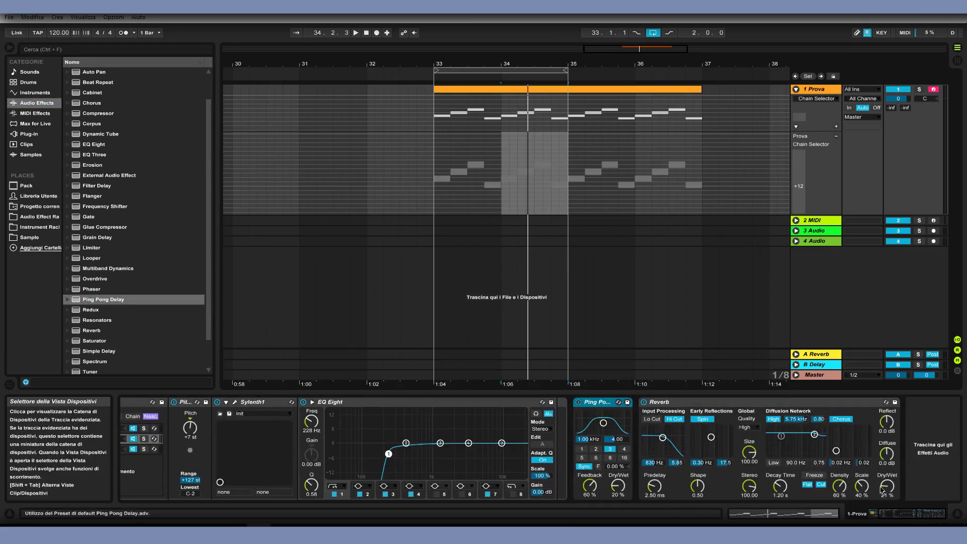
Group Ping Pong Delay and Reverb into an Audio Effect Rack and place Reverb in its own second chain
left_click(751, 404, "shift")
key("ctrl+g")
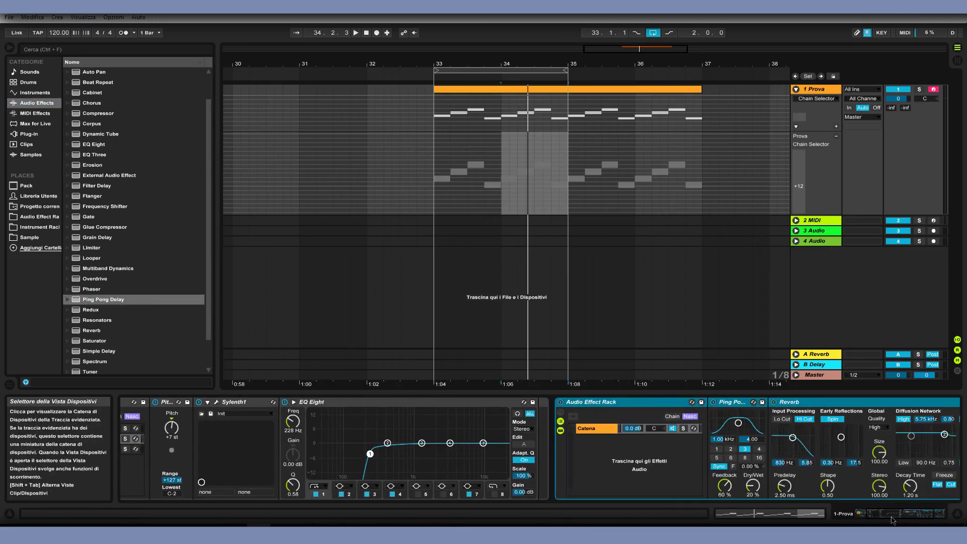
mouse_move(464, 452)
left_mouse_down()
mouse_move(482, 457)
mouse_move(451, 443)
left_mouse_up()
left_click(457, 442)
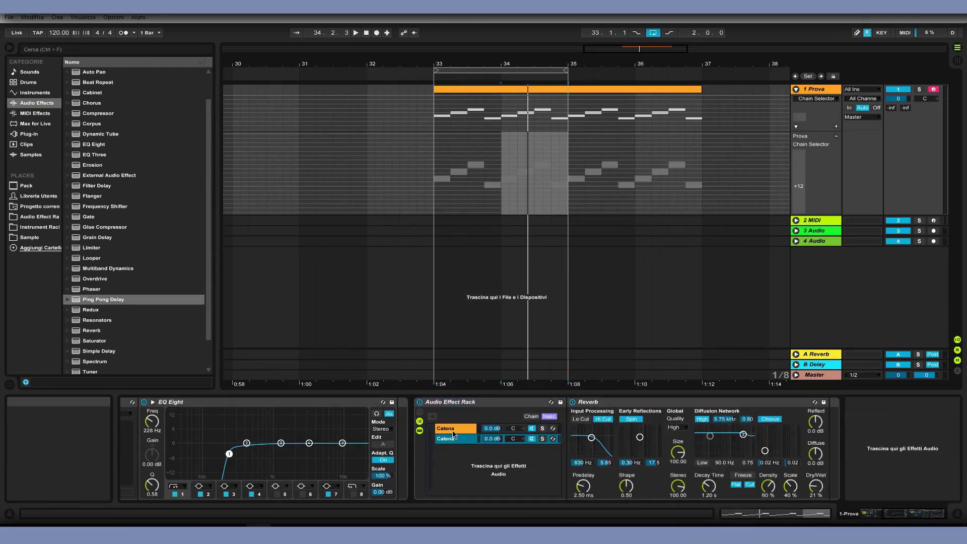
Check both chains of the Audio Effect Rack, then hide its devices and show its chain zone editor
left_click(449, 428)
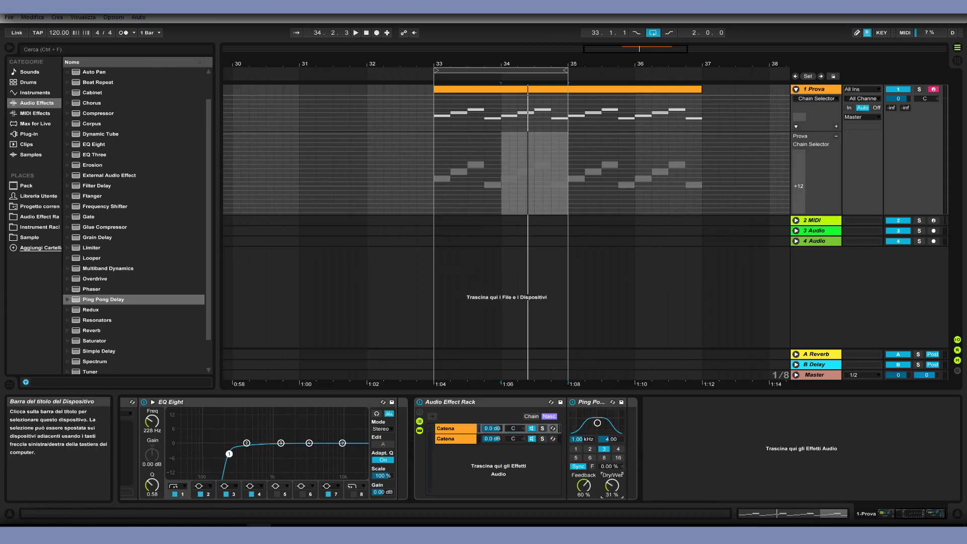
left_click(457, 440)
left_click(457, 429)
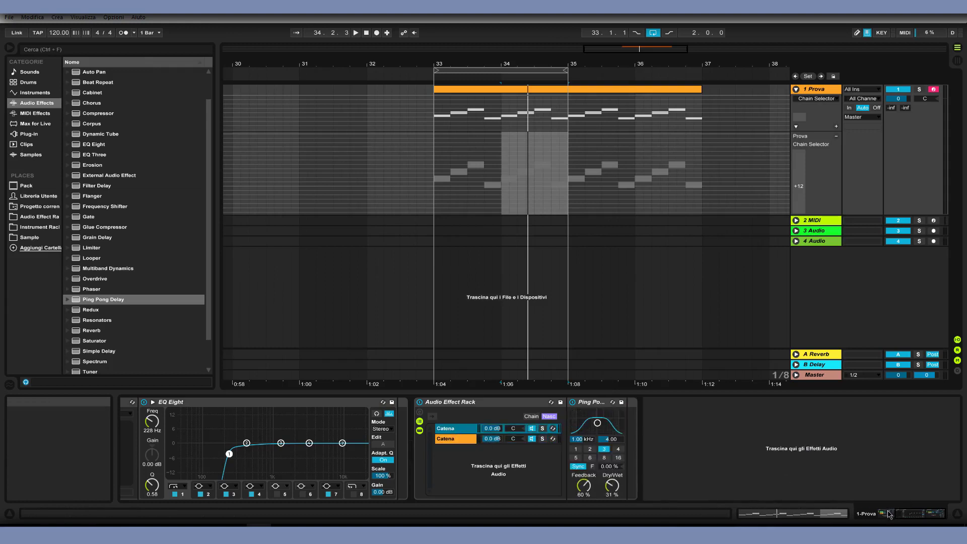
left_click(419, 429)
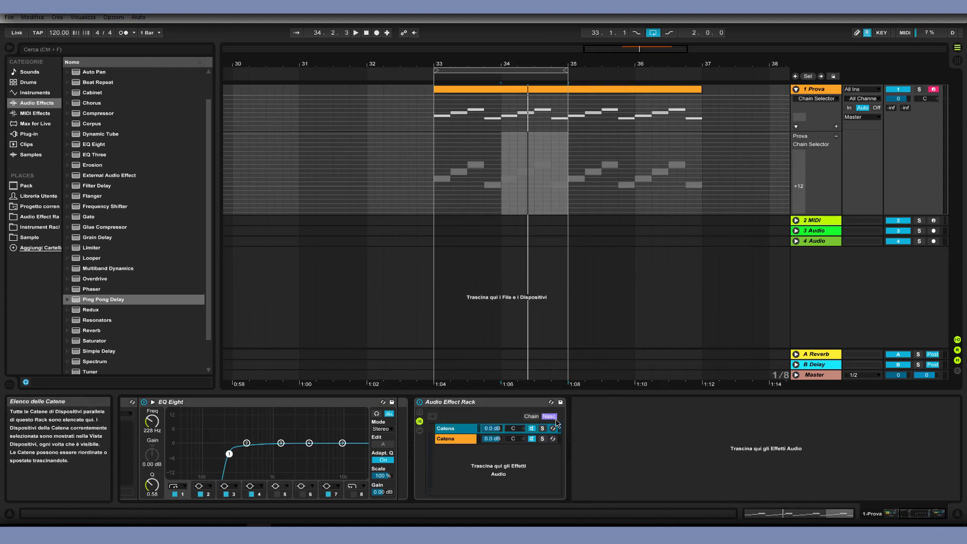
left_click(532, 417)
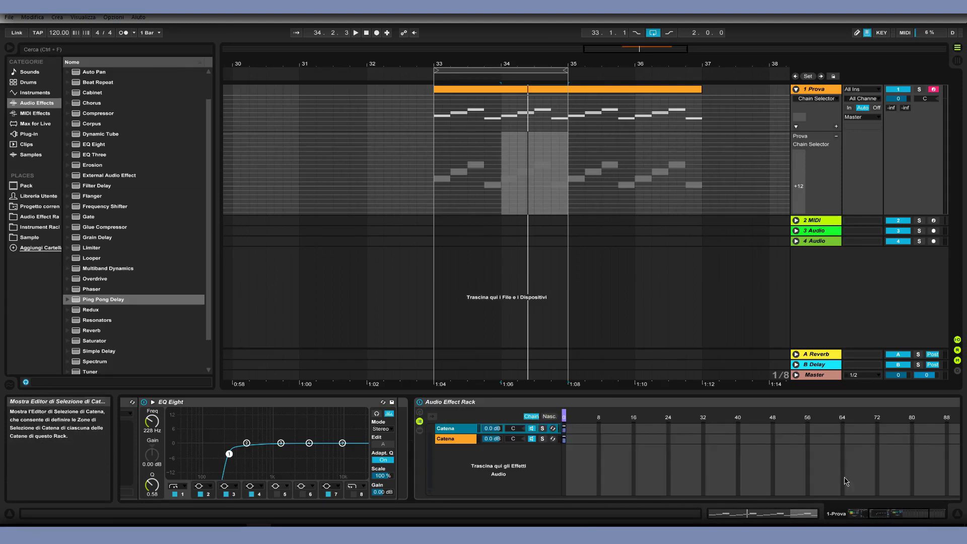
left_click(876, 516)
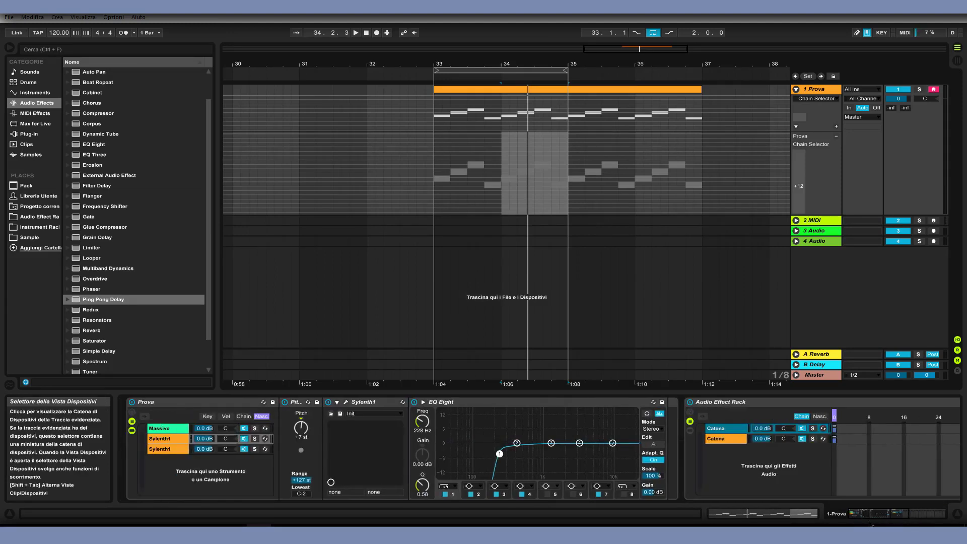
left_click(918, 523)
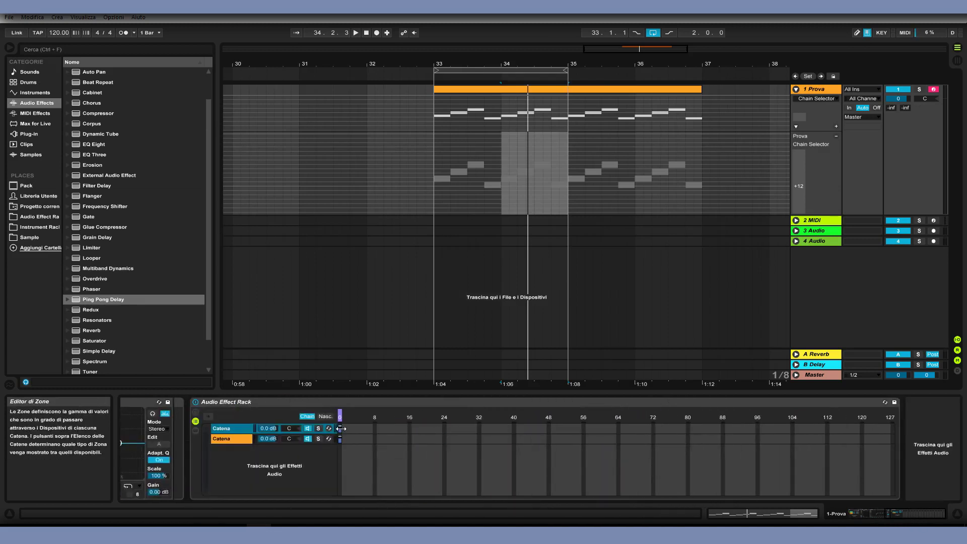
Extend the first effect chain's zone to 0–31 and distribute the two zones evenly as 0–15 and 16–31
left_click_drag(344, 429, 437, 425)
right_click(507, 424)
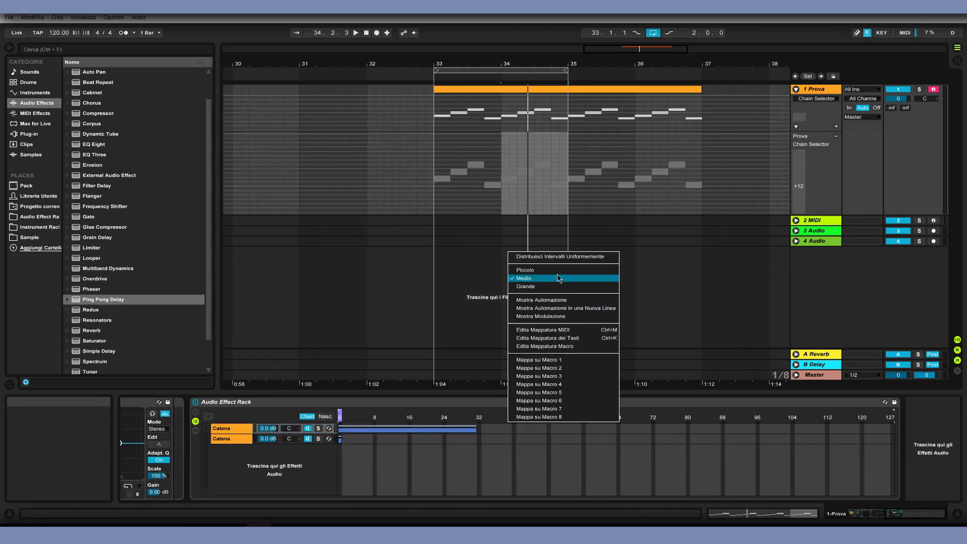
left_click(562, 257)
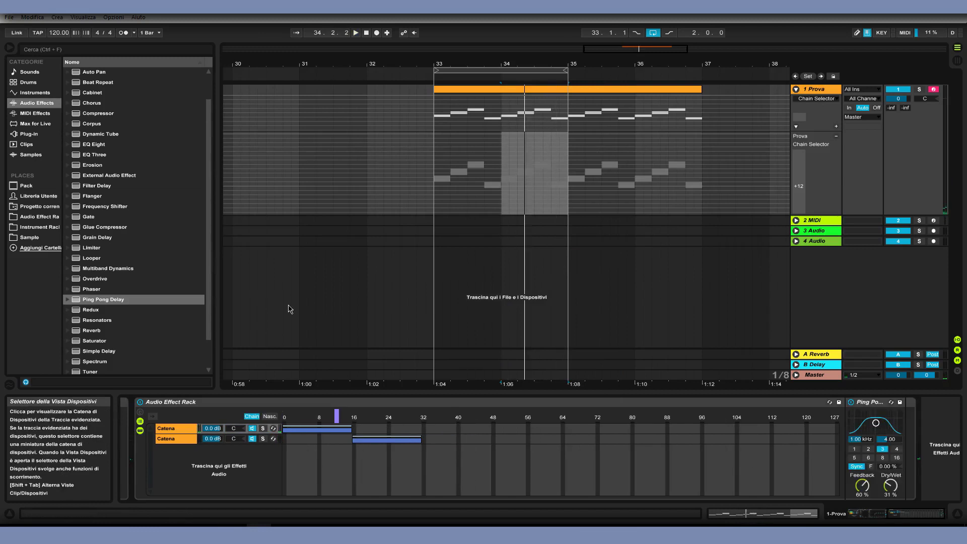
Insert Redux before Ping Pong Delay in the first chain of the Audio Effect Rack
scroll(85, 224, "down", 2)
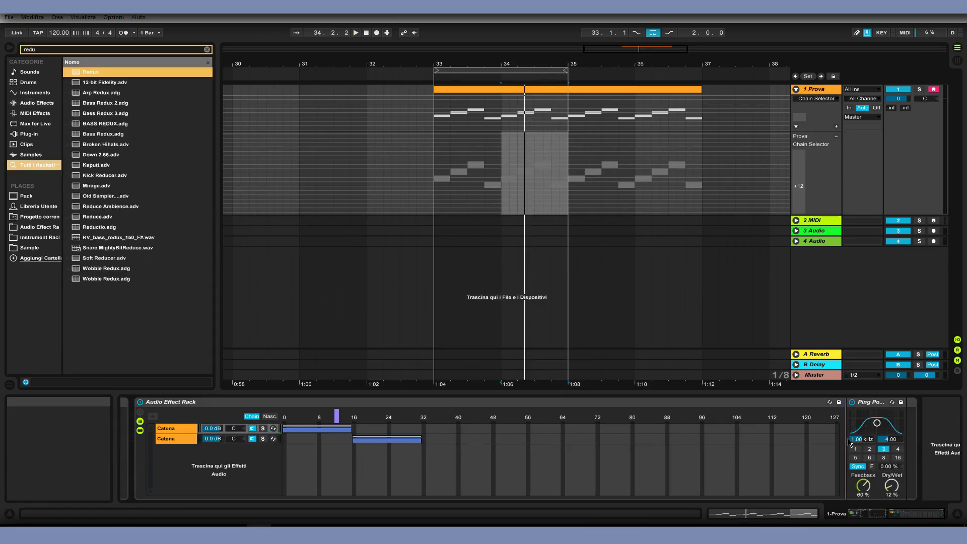
left_click_drag(91, 72, 852, 443)
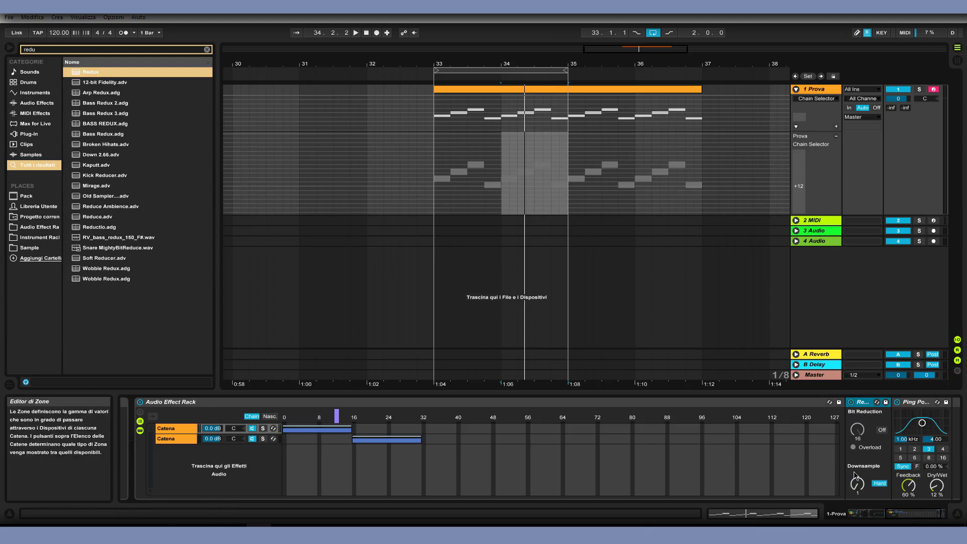
Find Beat Repeat by searching for "beat", show the second effect chain's devices, and set the chain selector to about 10
key("ctrl+f")
type("beat")
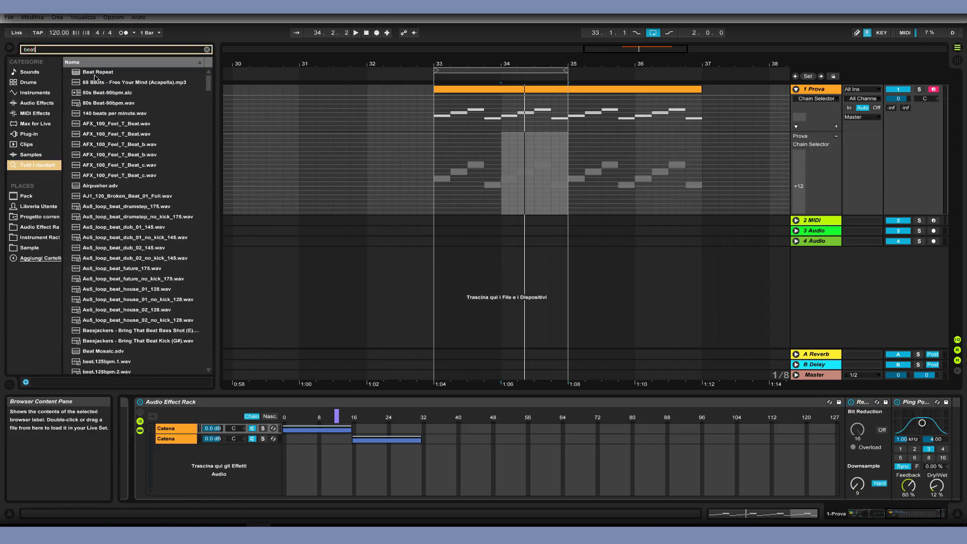
left_click(177, 440)
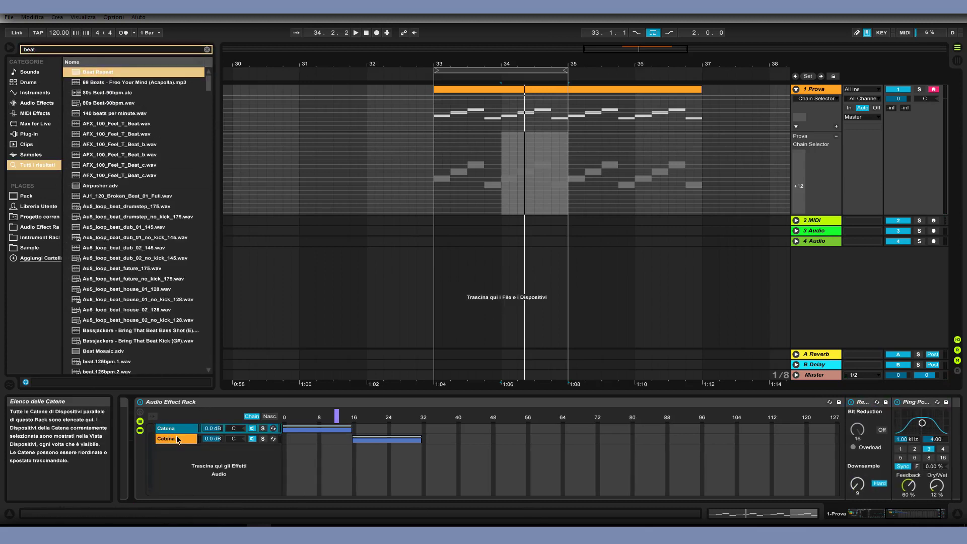
left_click(327, 421)
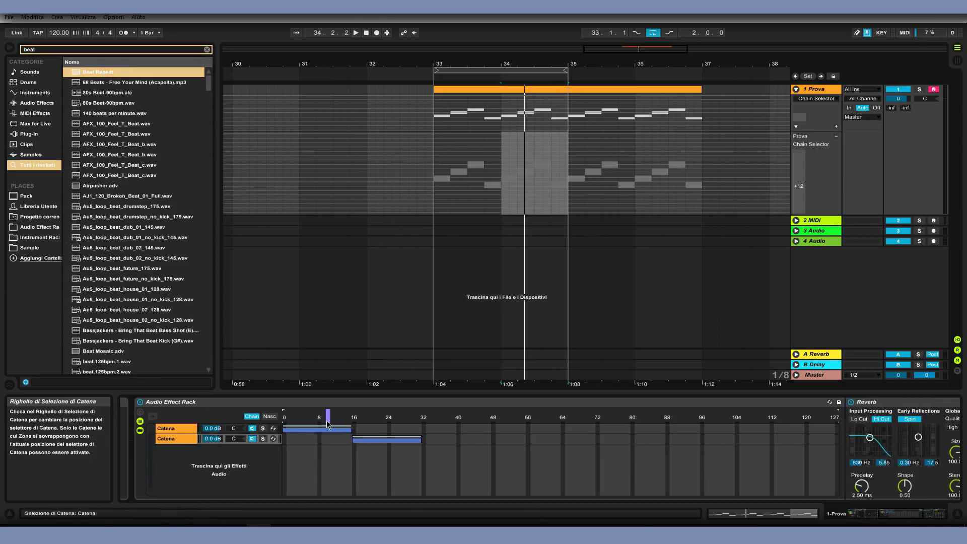
Audition the clip while moving the Audio Effect Rack's chain selector between the first and second chain zones
left_click(920, 519)
left_click_drag(920, 519, 885, 518)
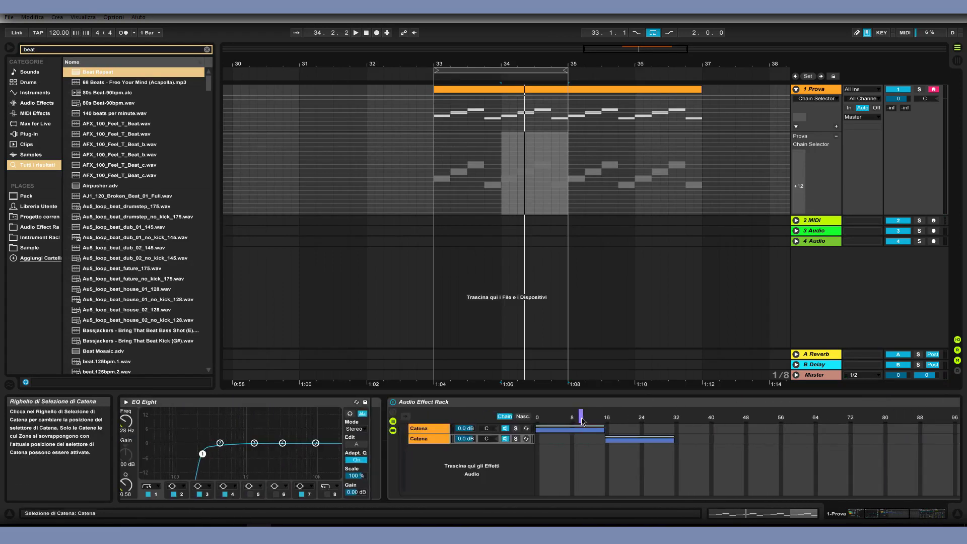
left_click_drag(888, 515, 895, 515)
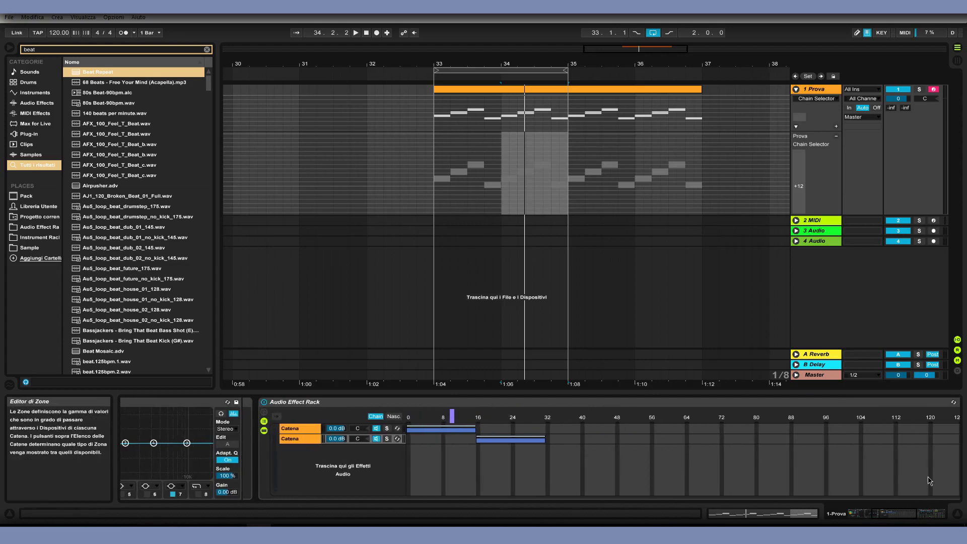
key("space")
left_click_drag(452, 417, 430, 417)
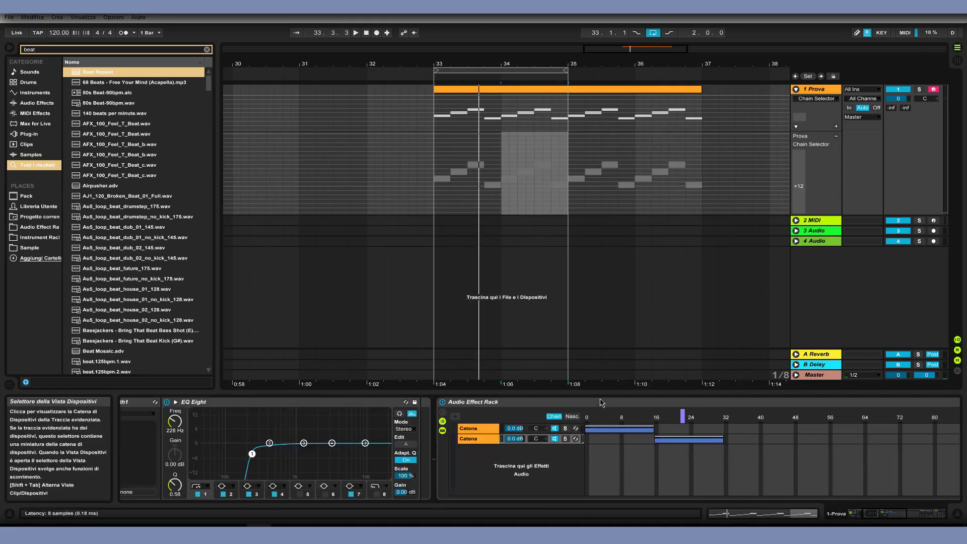
key("space")
mouse_move(682, 417)
left_mouse_down()
mouse_move(622, 417)
mouse_move(671, 417)
left_mouse_up()
key("space")
Move the effect rack's chain selector beyond both zones to about 37, then return it to the first chain's zone
left_click(488, 442)
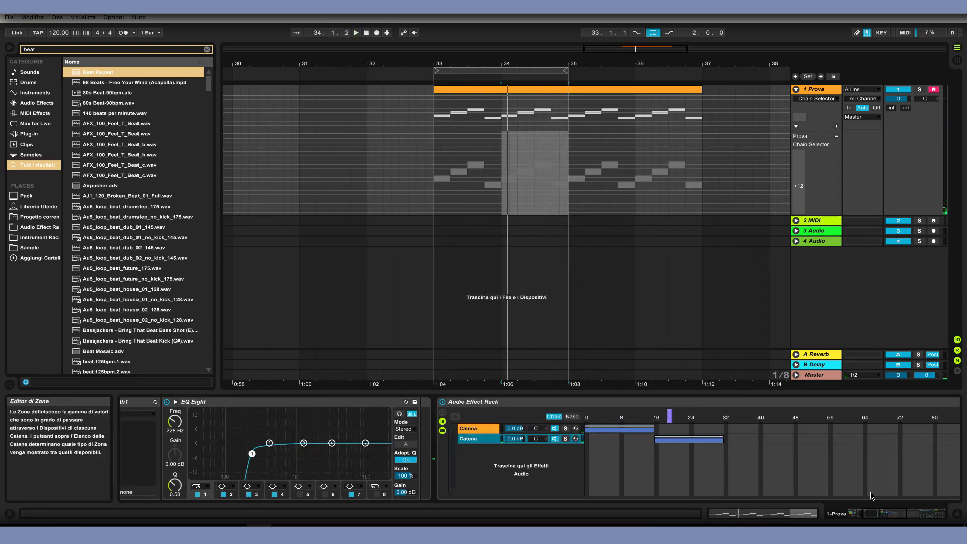
left_click_drag(872, 514, 886, 514)
left_click(509, 416)
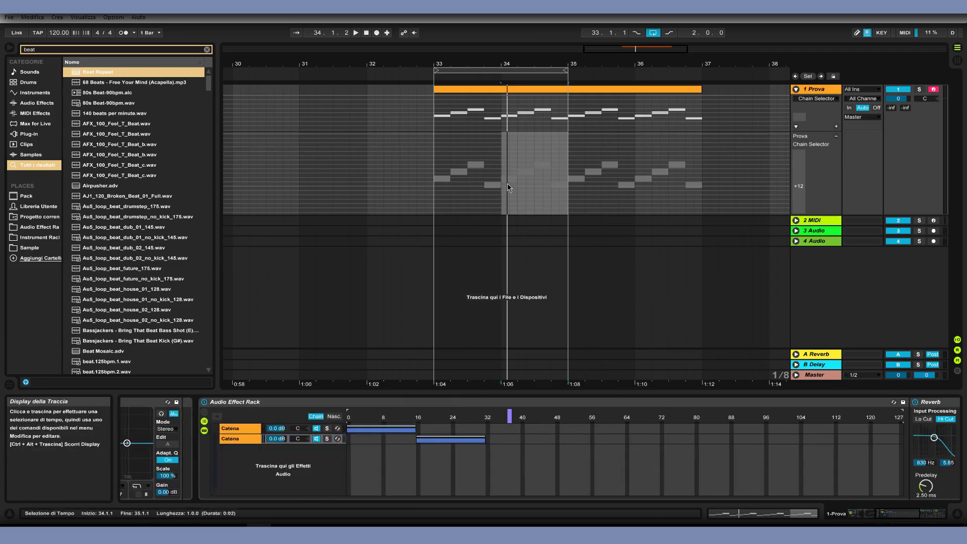
left_click_drag(504, 418, 388, 417)
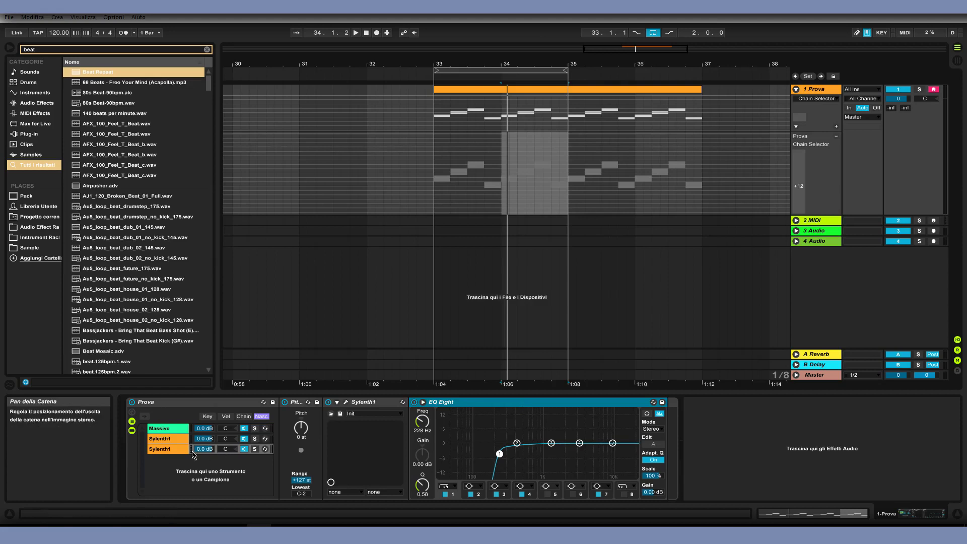
Group Ping Pong Delay and Reverb of the Massive chain into an Audio Effect Rack and show its chain list
left_click(167, 429)
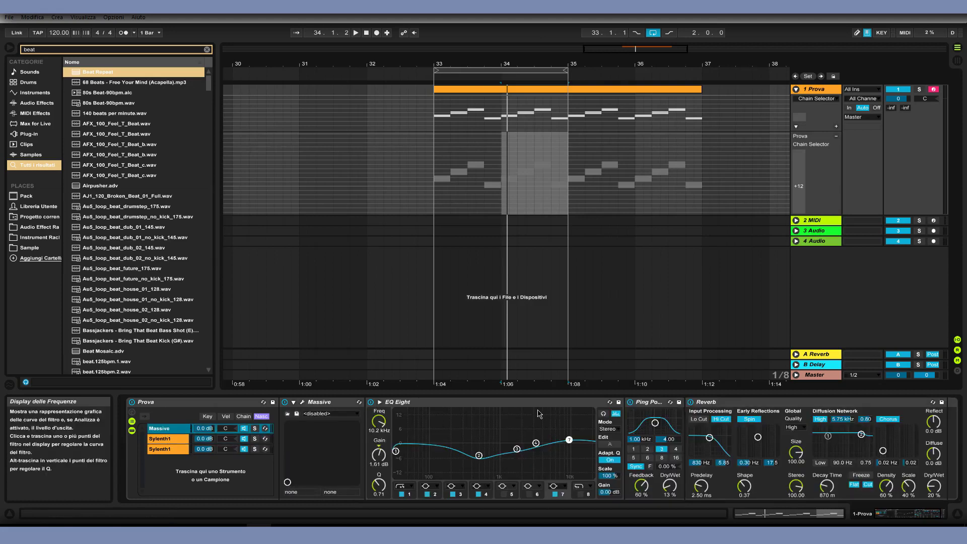
double_click(531, 403)
double_click(439, 403)
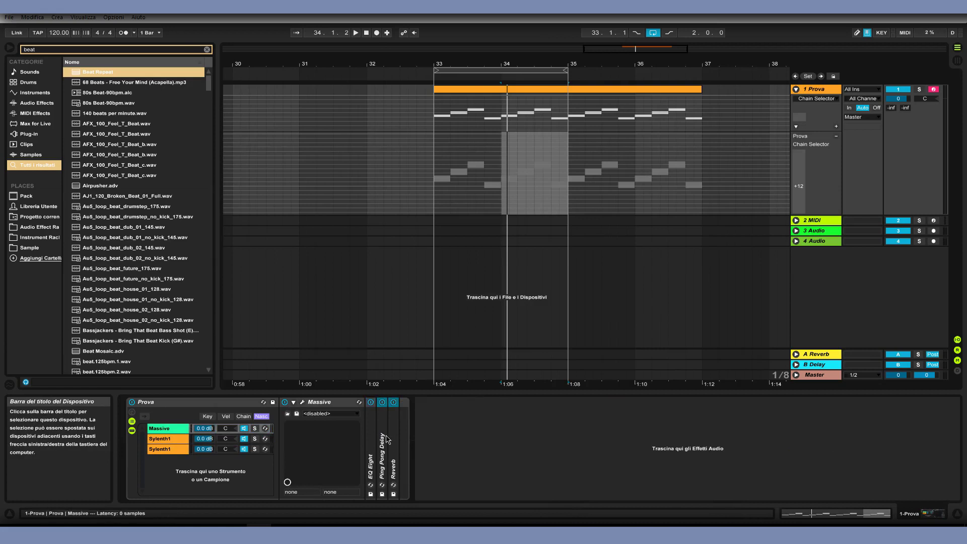
key("ctrl+g")
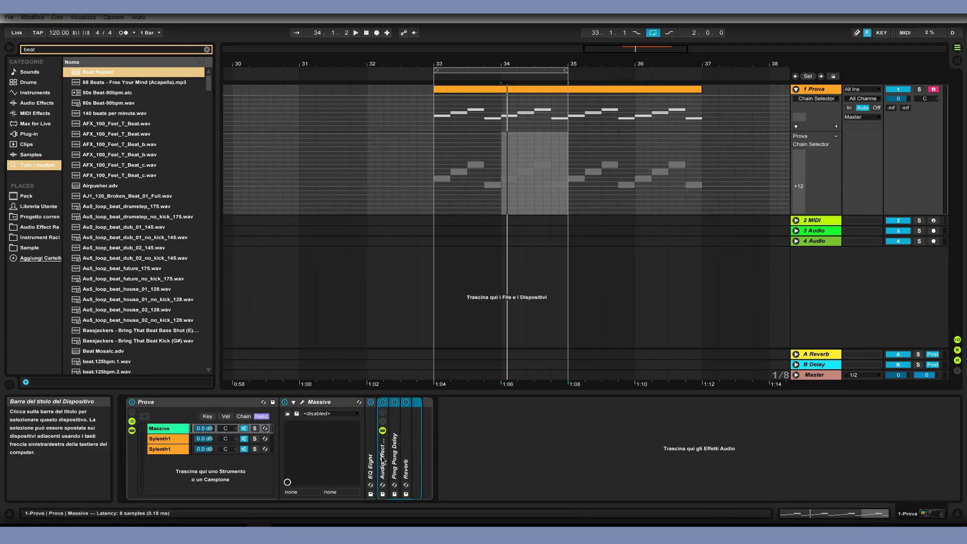
left_click(382, 422)
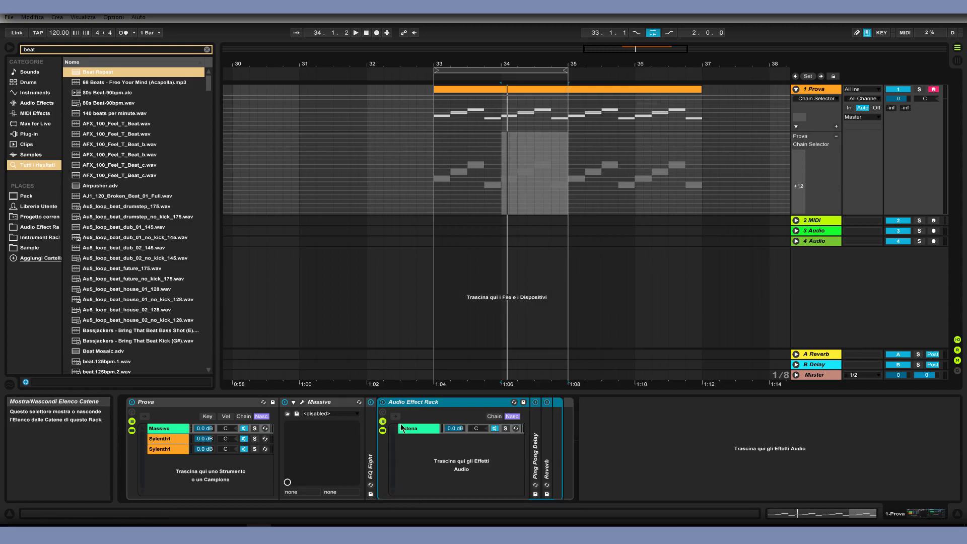
Check Reverb and the chain zone editor of the Massive chain's Audio Effect Rack, then hide its chain list
left_click(409, 428)
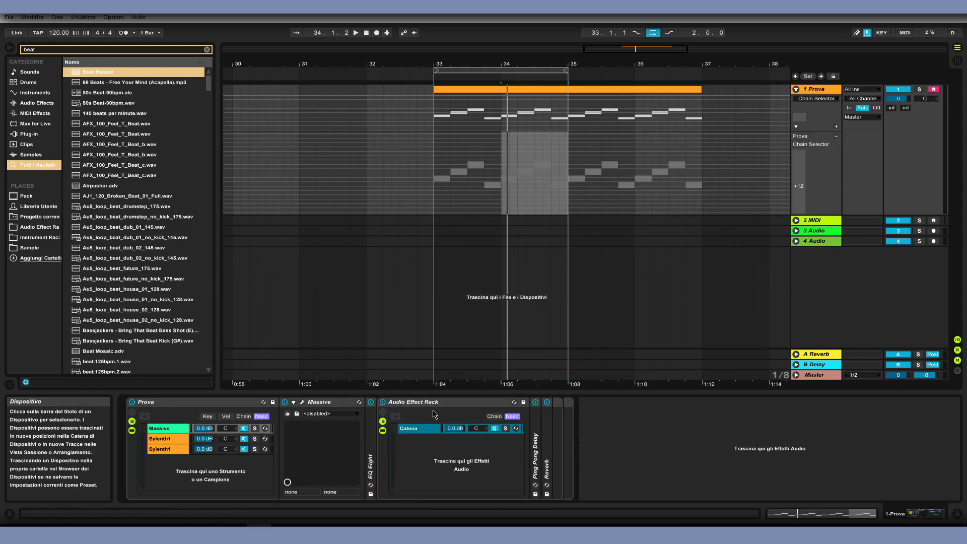
double_click(548, 435)
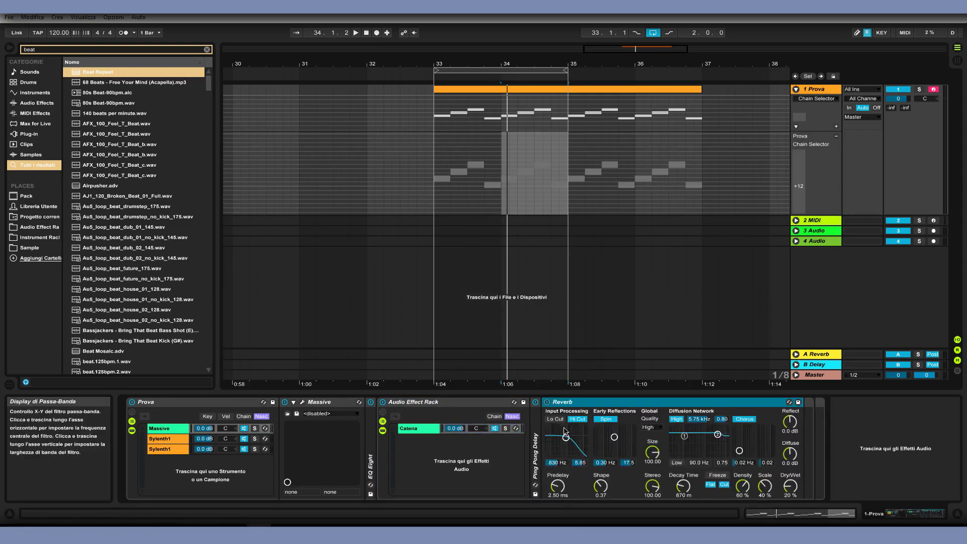
double_click(560, 402)
left_click(494, 416)
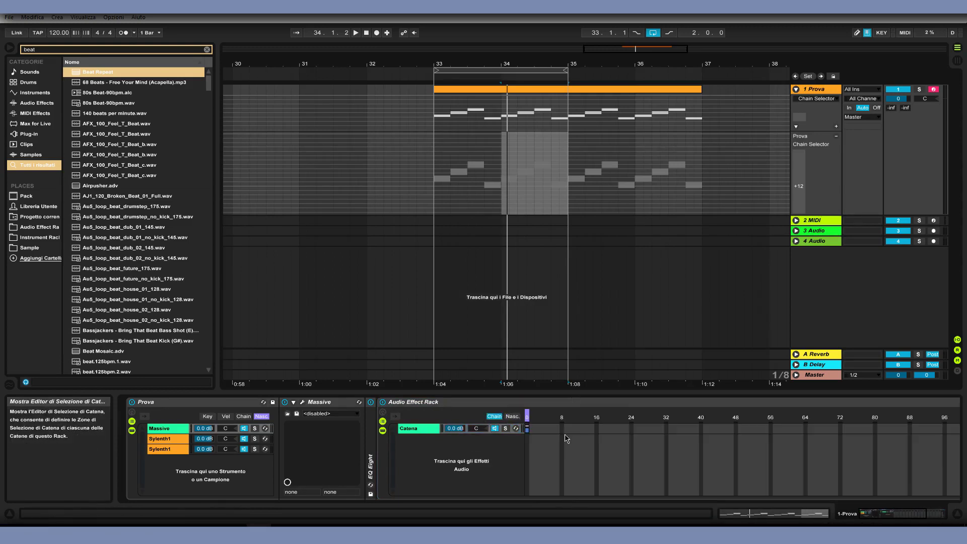
left_click(383, 421)
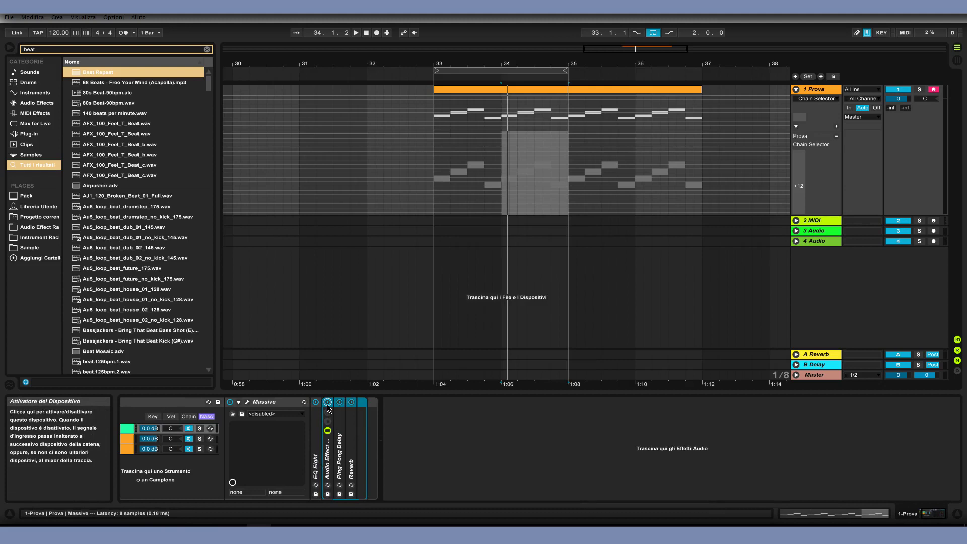
left_click(352, 457)
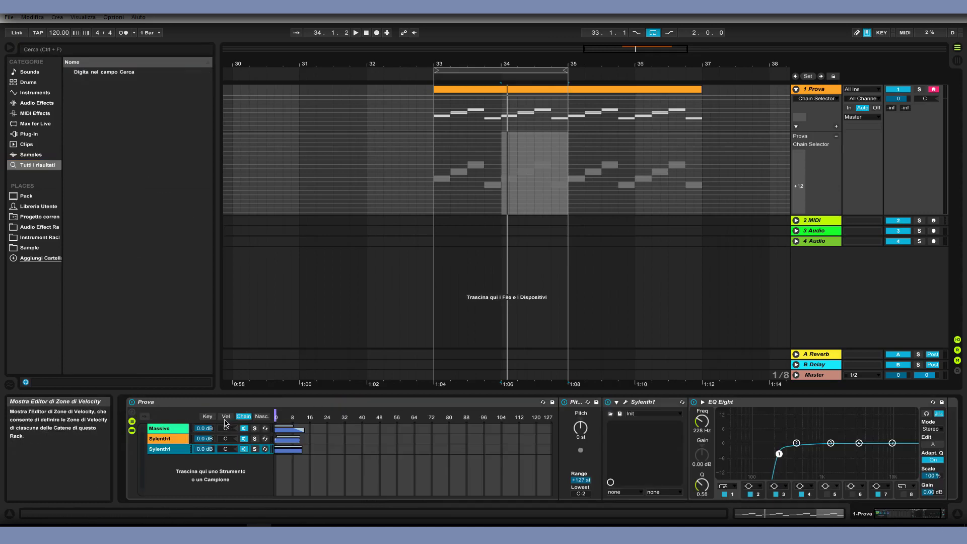
Show the Prova rack's velocity zones and distribute the three chains' ranges evenly
left_click(225, 417)
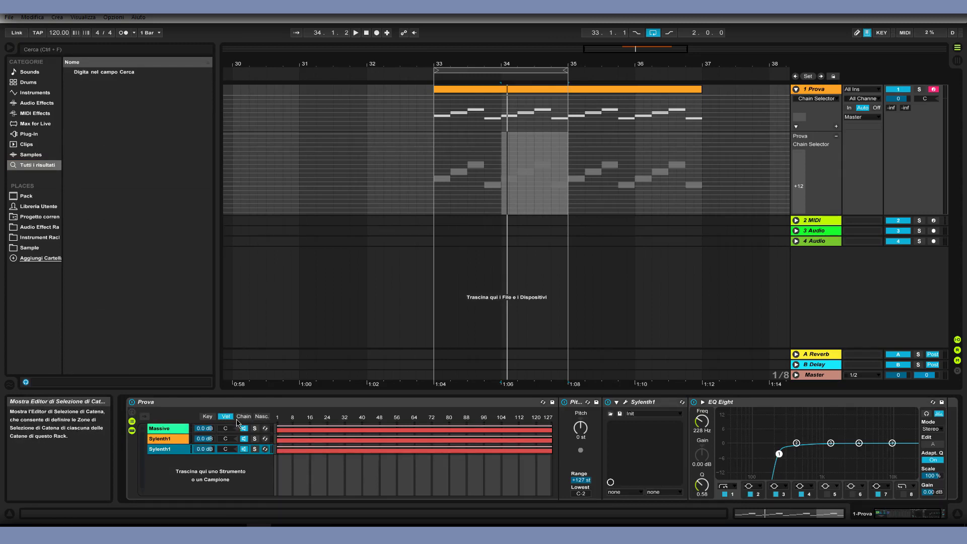
left_click(244, 418)
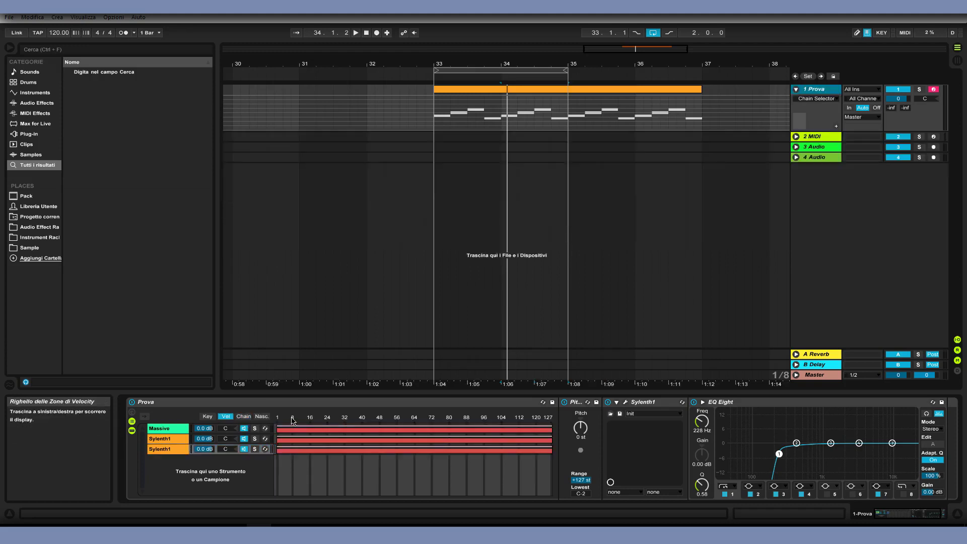
left_click(226, 416)
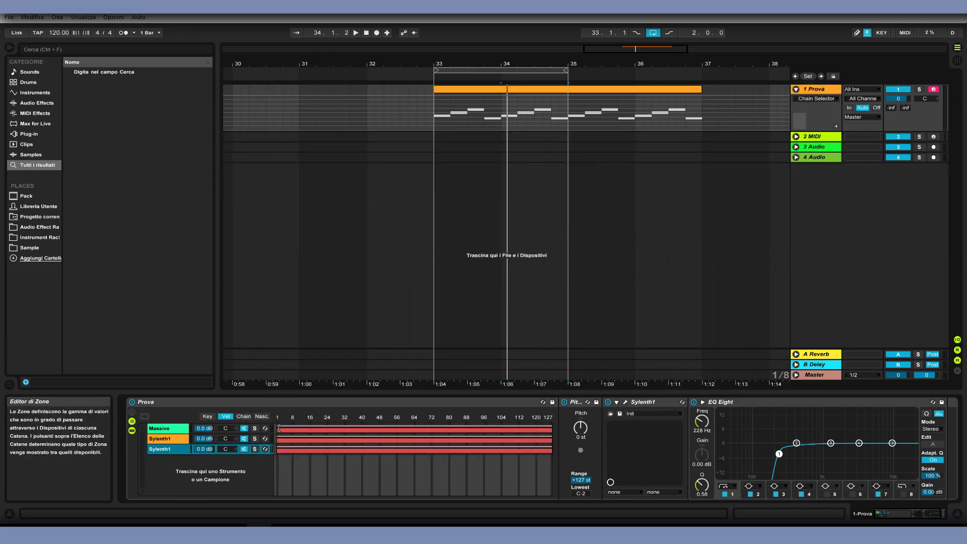
right_click(393, 477)
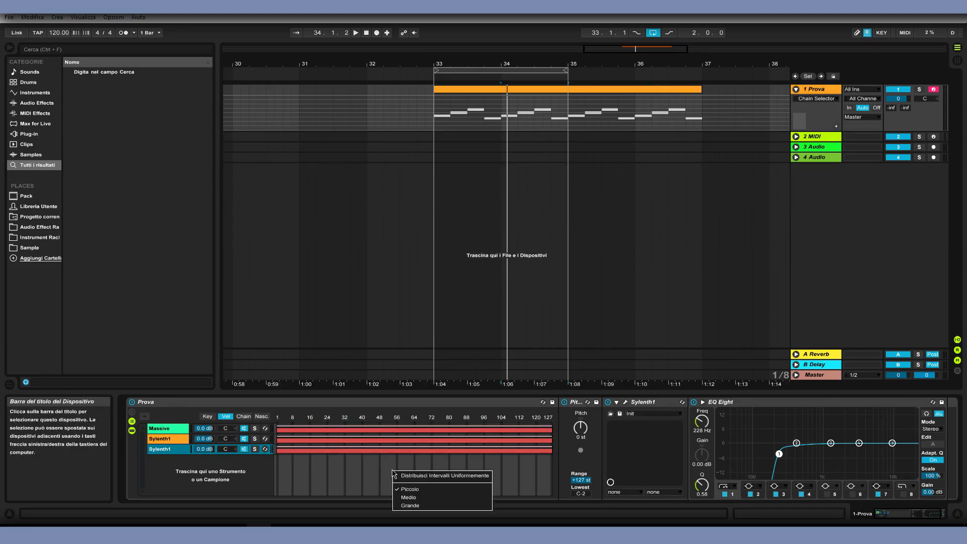
left_click(429, 475)
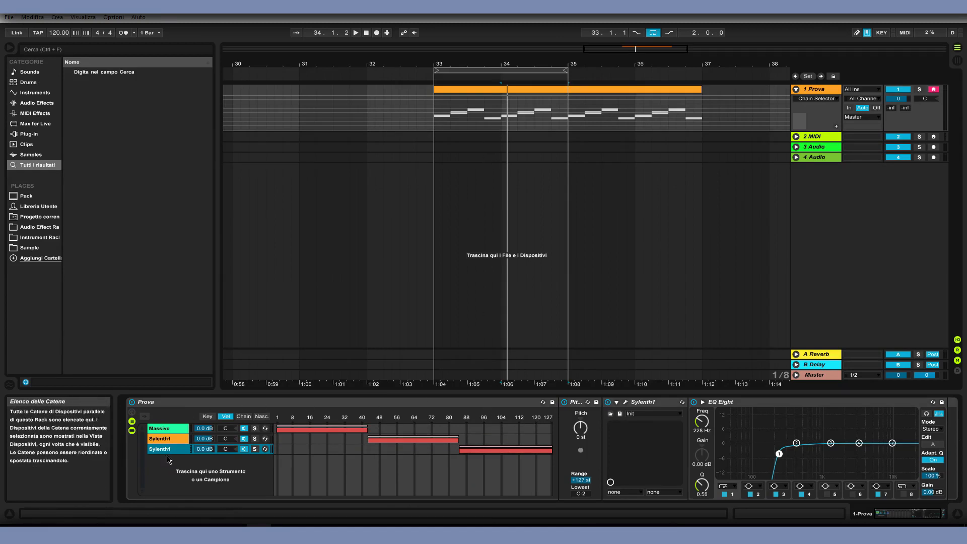
Play the Prova clip and compare its note velocities, in an enlarged velocity lane, with the rack's velocity zones
double_click(520, 90)
key("space")
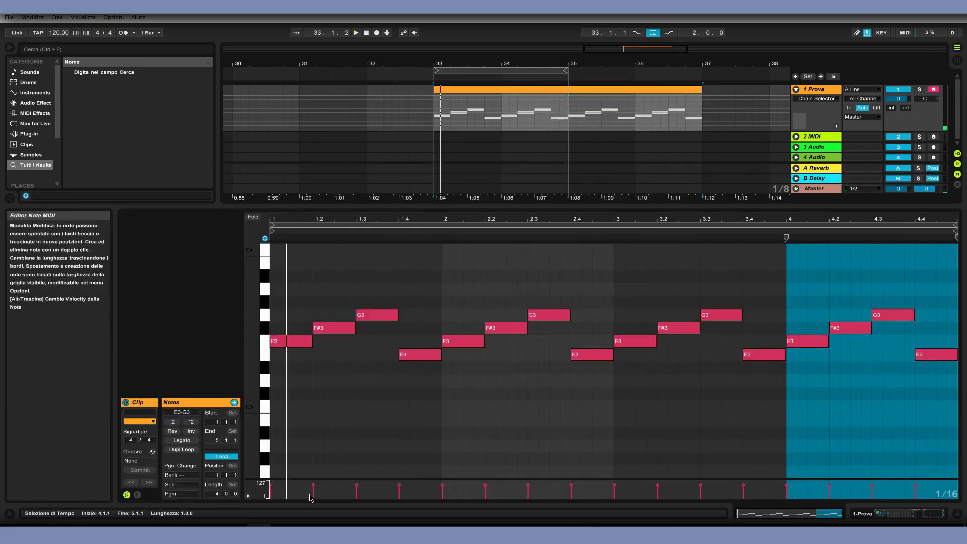
left_click_drag(308, 479, 310, 410)
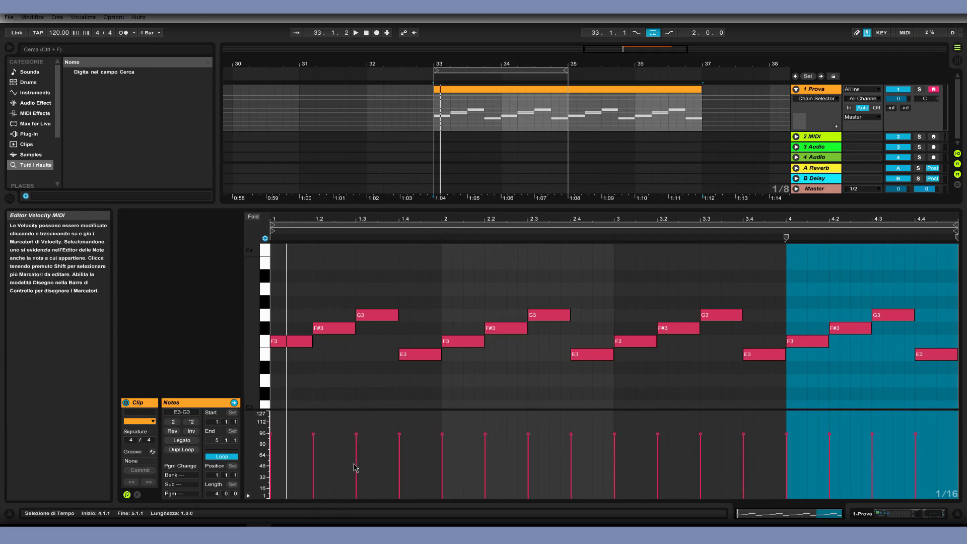
left_click(907, 515)
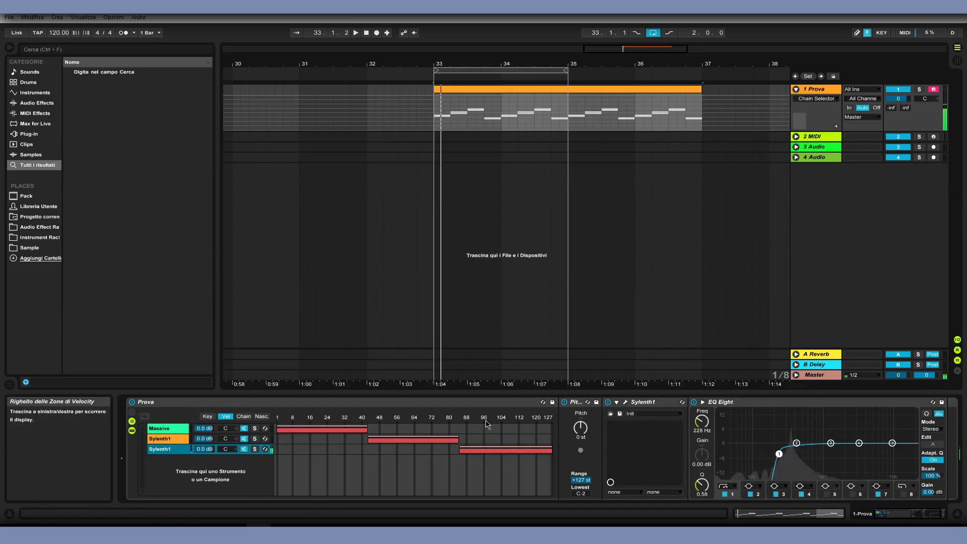
double_click(449, 90)
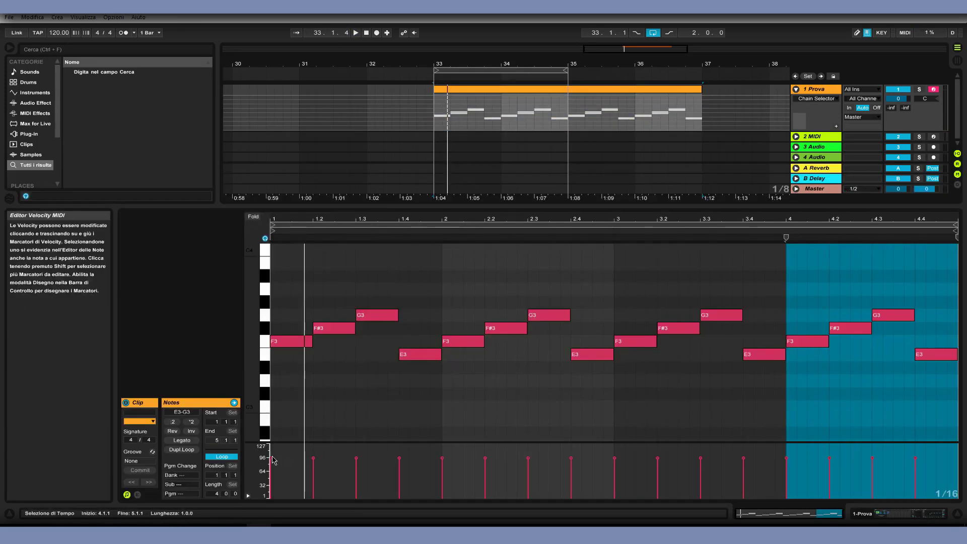
Set the first F3 note's velocity to 50 and the first F#3's to 90, and lower the first G3's to near minimum
left_click_drag(271, 458, 271, 481)
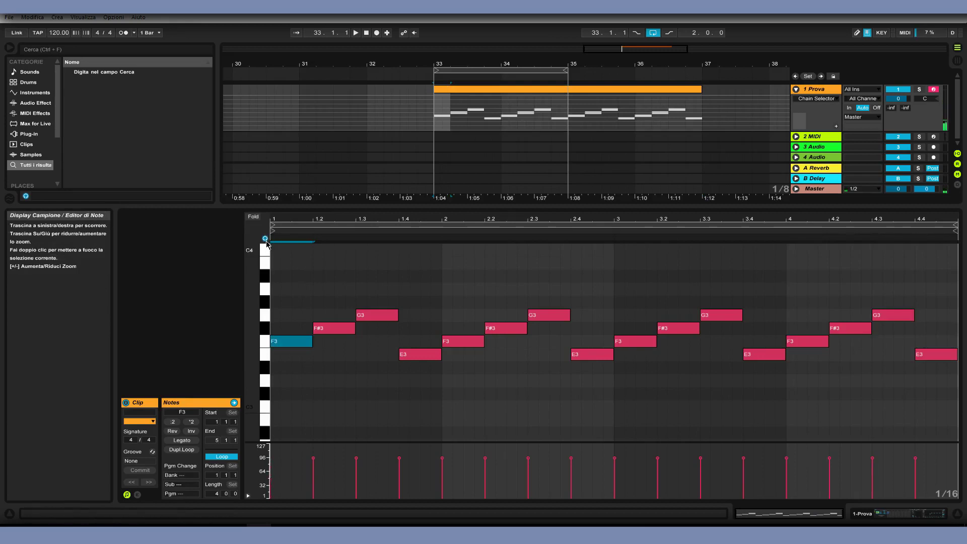
left_click_drag(274, 487, 273, 456)
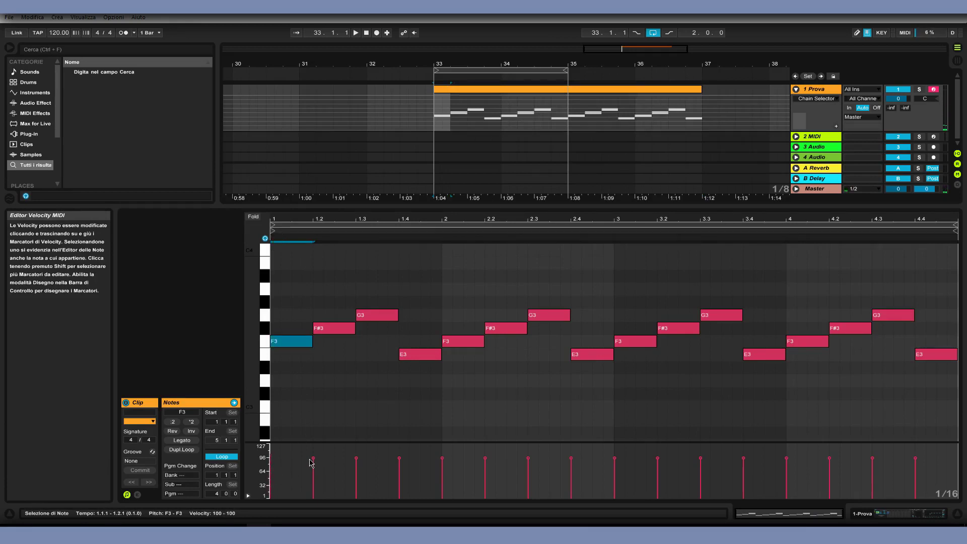
left_click_drag(273, 461, 274, 474)
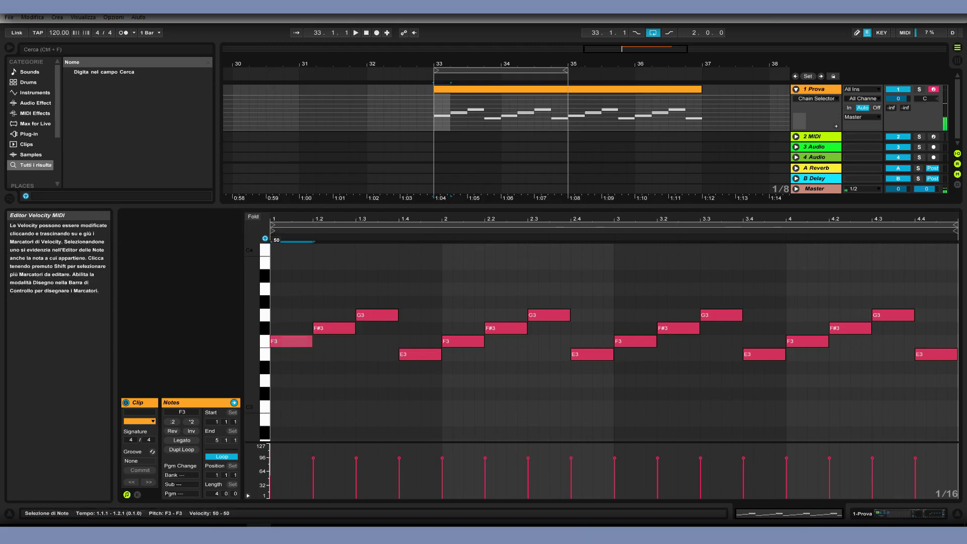
left_click(313, 459)
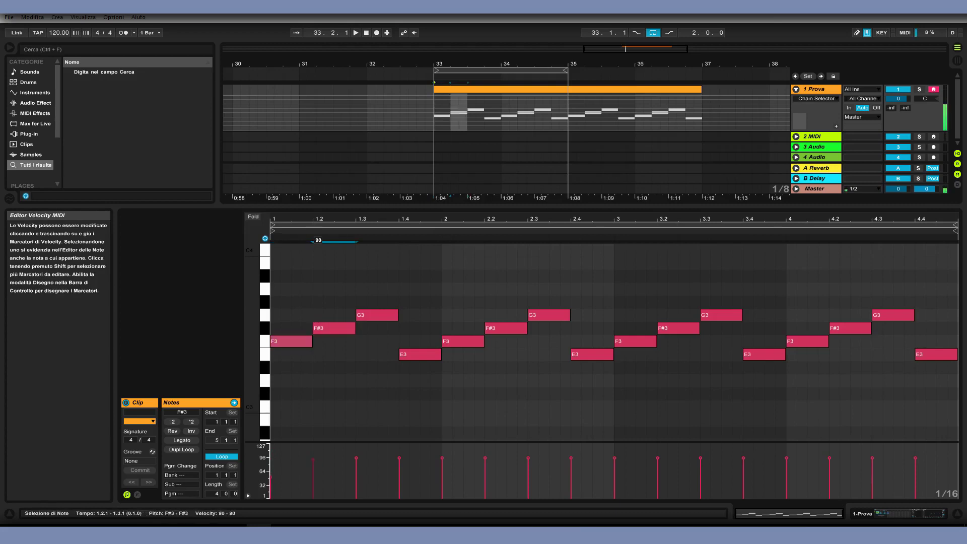
left_click_drag(356, 459, 357, 496)
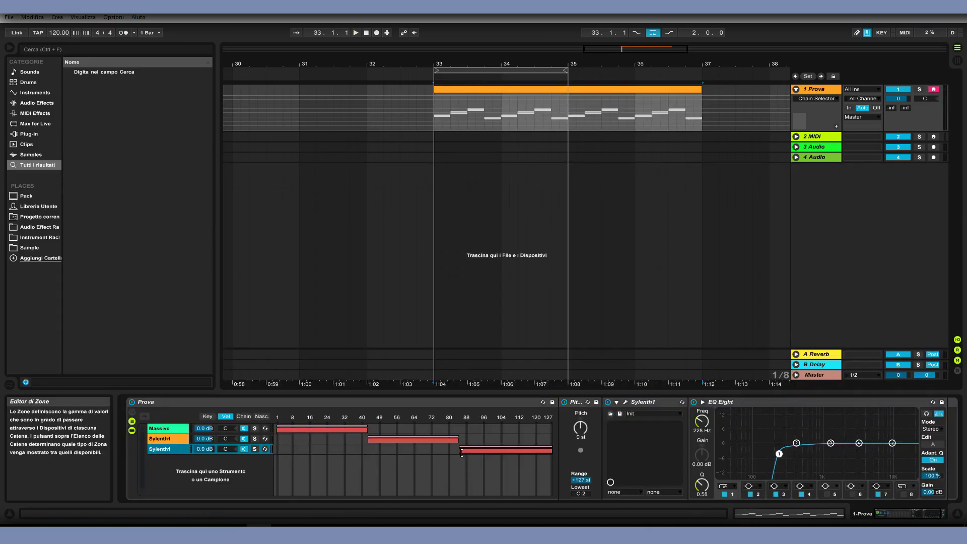
Extend the third chain's velocity zone down to about 71 to overlap the second, then show the rack's key zones
left_click_drag(462, 453, 431, 458)
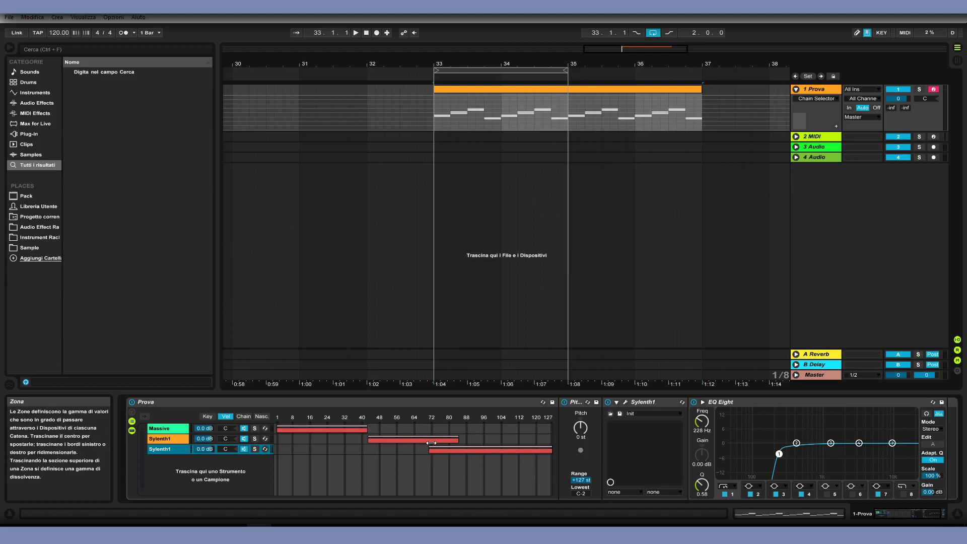
left_click_drag(430, 450, 459, 444)
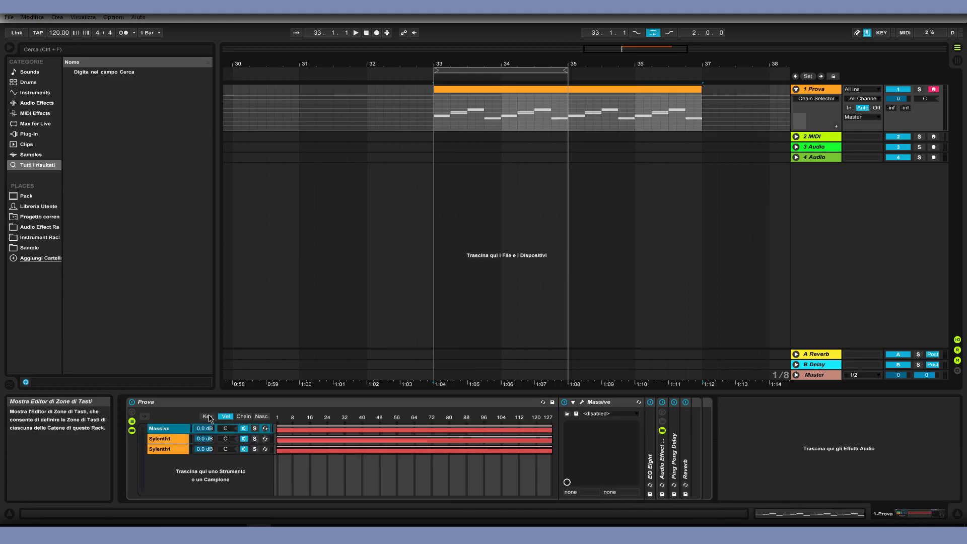
left_click(208, 417)
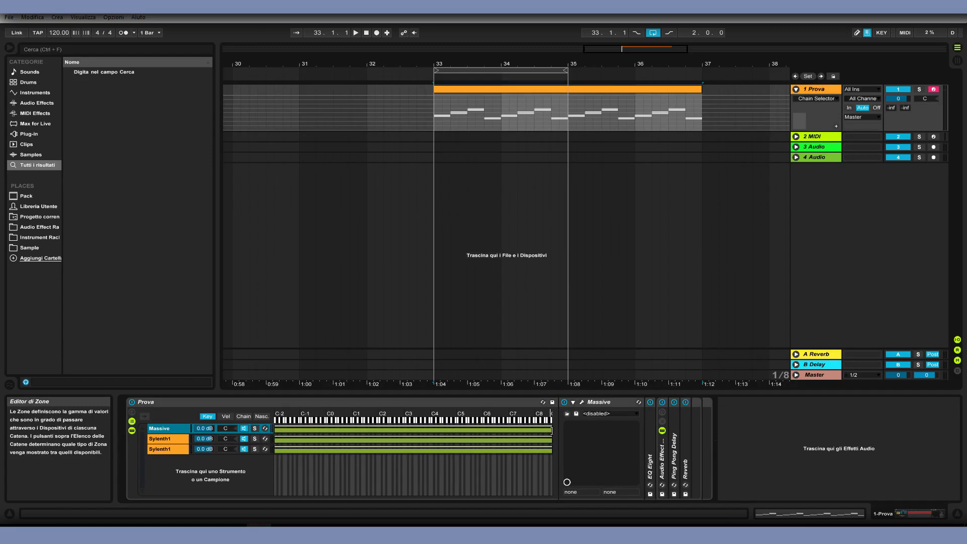
Restrict the Massive chain's key zone to the C1 octave and set the zone editor to medium size
left_click_drag(552, 430, 380, 428)
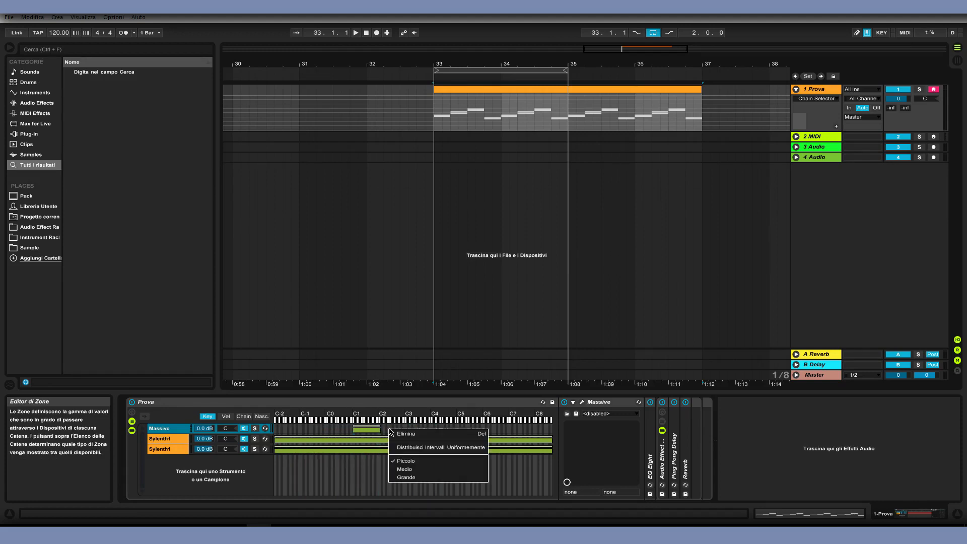
left_click(404, 469)
left_click_drag(484, 432, 481, 431)
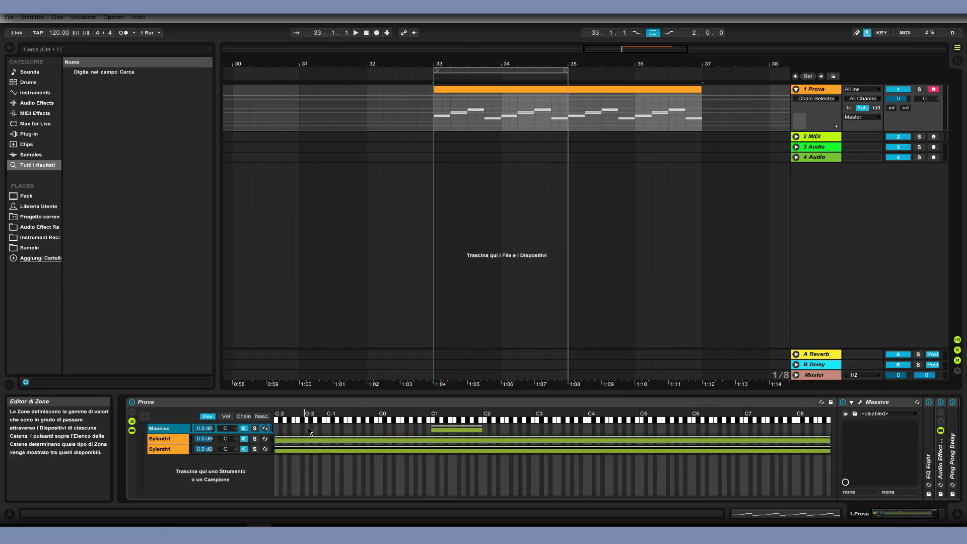
Try distributing the key ranges evenly, then limit the three chains' key zones to the C1, C2 and C3 octaves respectively
right_click(308, 428)
left_click(341, 453)
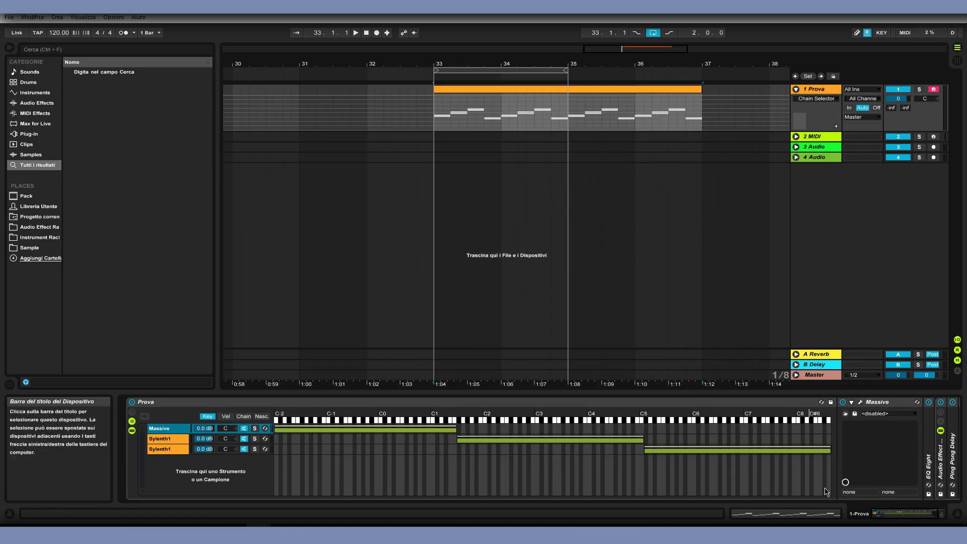
left_click_drag(354, 429, 512, 419)
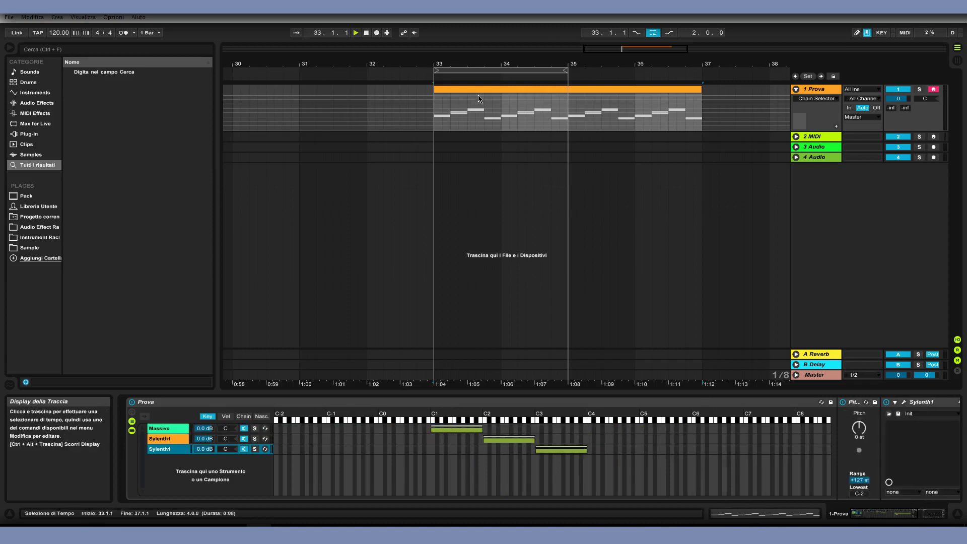
Play the Prova clip and compare its notes with the rack's three key zones
key("space")
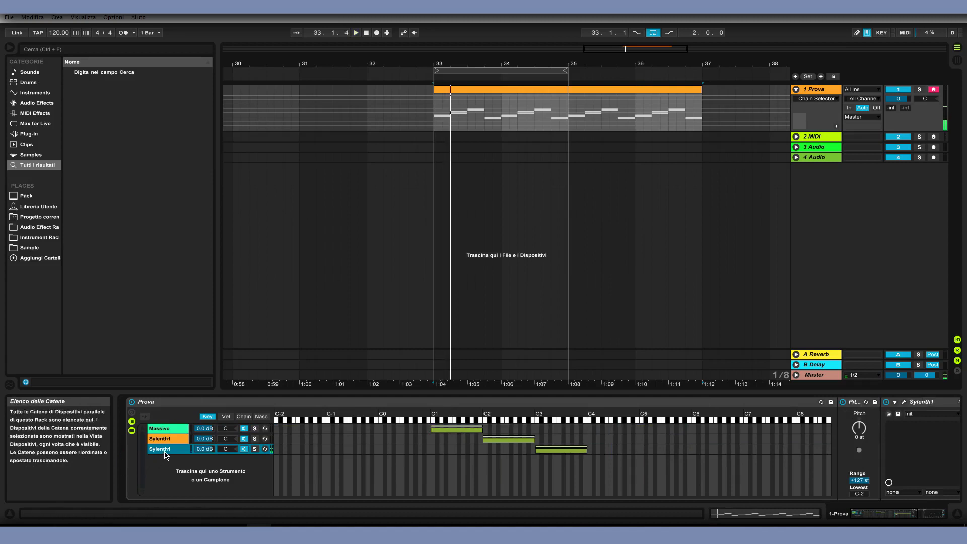
key("space")
key("space")
key("space")
key("space")
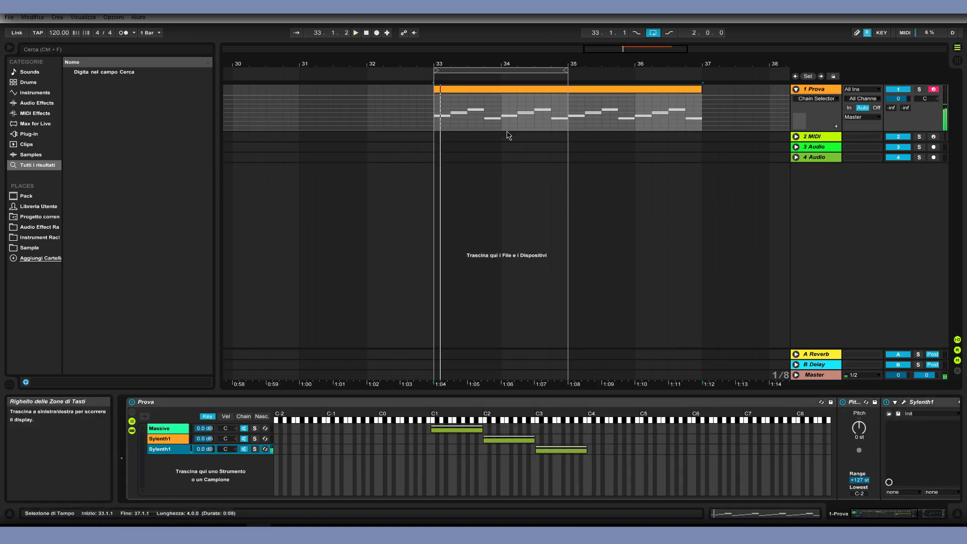
double_click(485, 93)
key("space")
key("space")
left_click(883, 515)
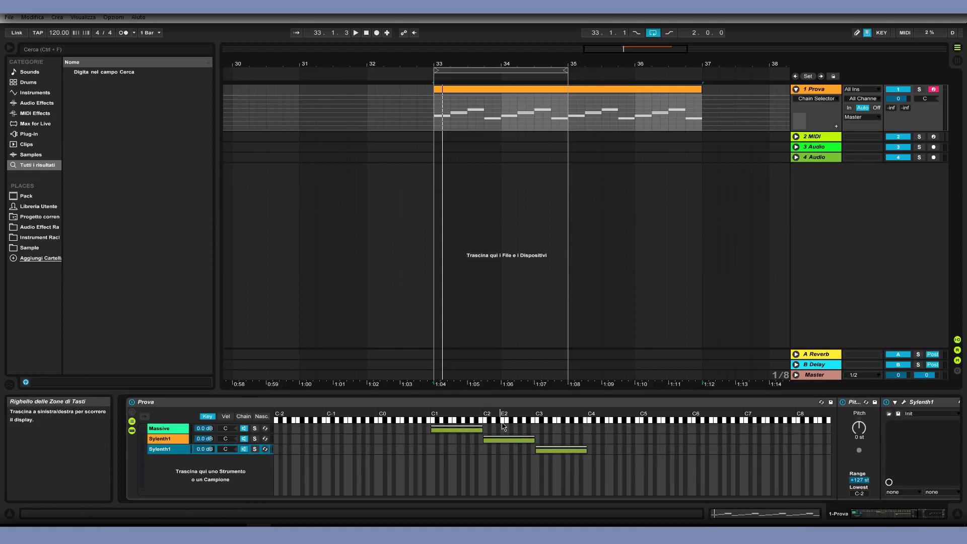
Move the clip's first F#3 note to C2, lower the first G3 into Massive's key zone, and play the clip
double_click(497, 93)
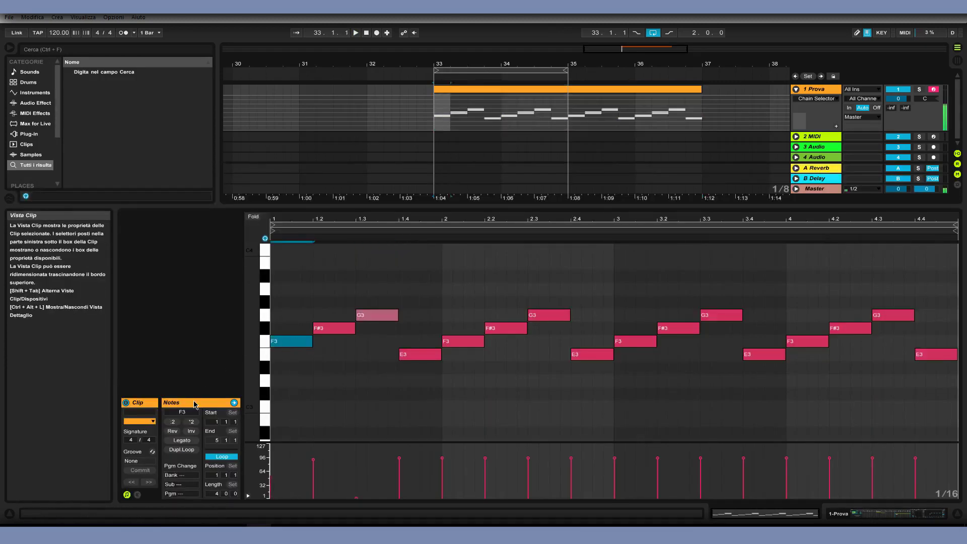
left_click(347, 330)
left_click(193, 411)
type("c2")
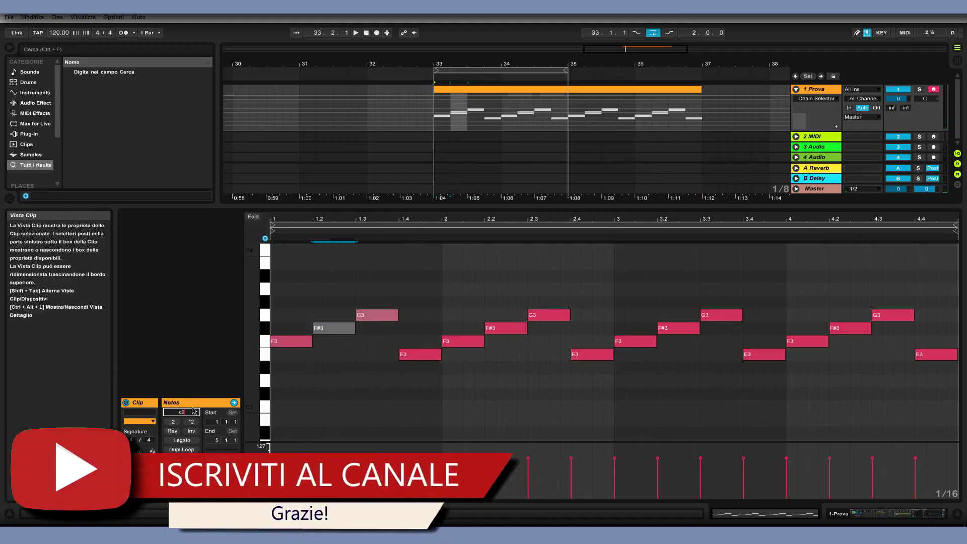
key("Return")
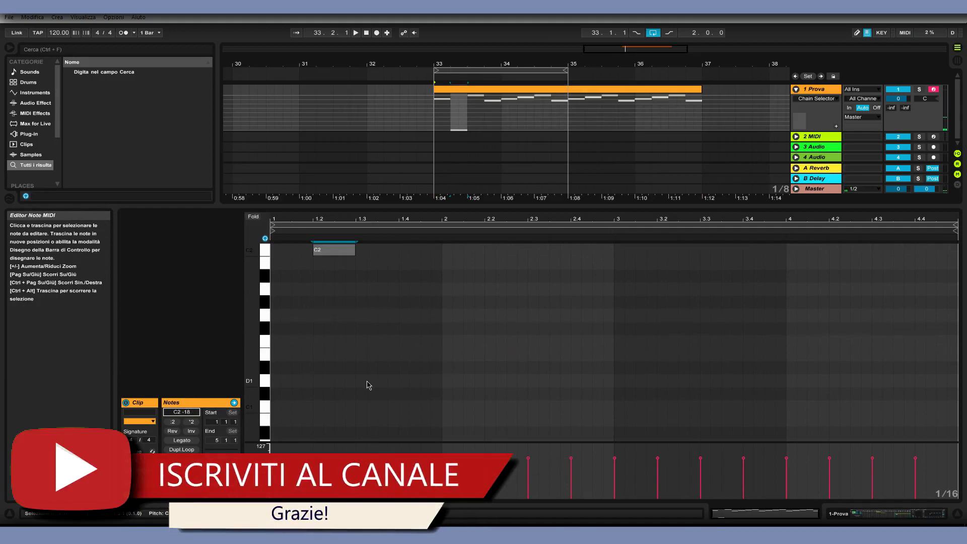
left_click_drag(254, 383, 222, 383)
key("space")
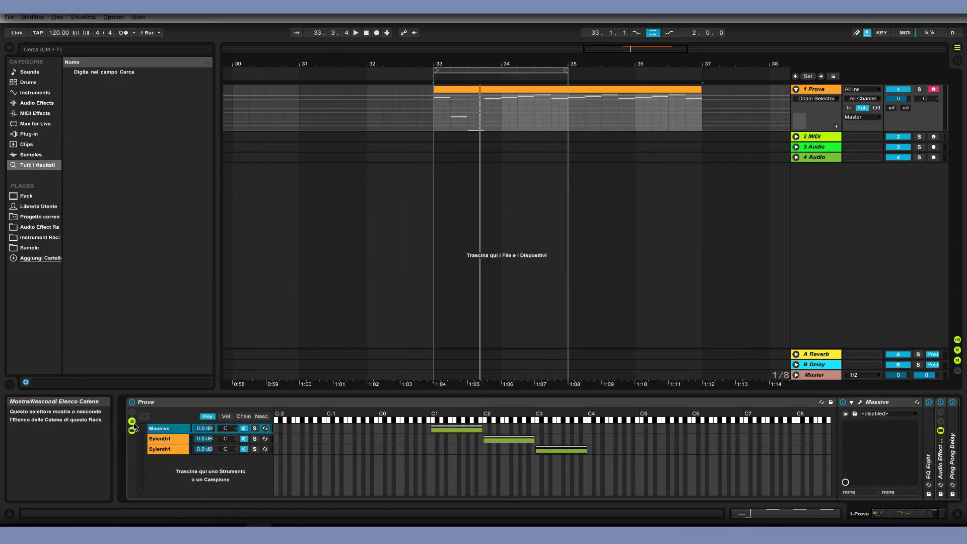
Hide and reshow the Prova rack's chain devices while switching between the two Sylenth1 chains
left_click(133, 429)
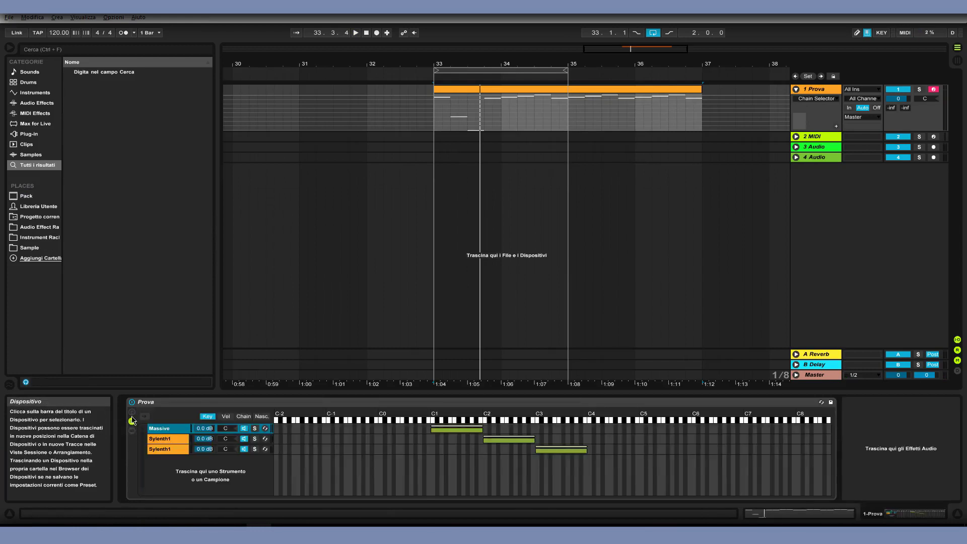
left_click(168, 439)
left_click(164, 450)
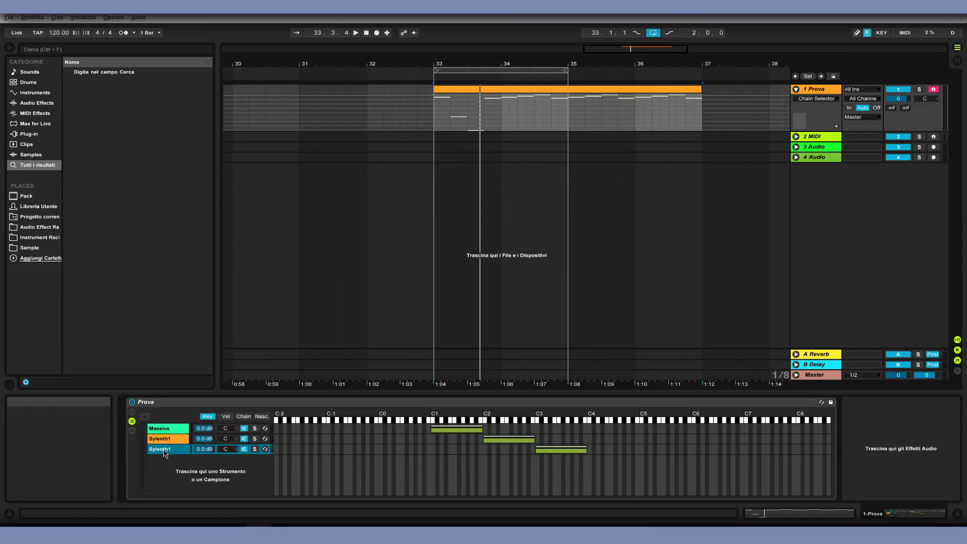
left_click(133, 430)
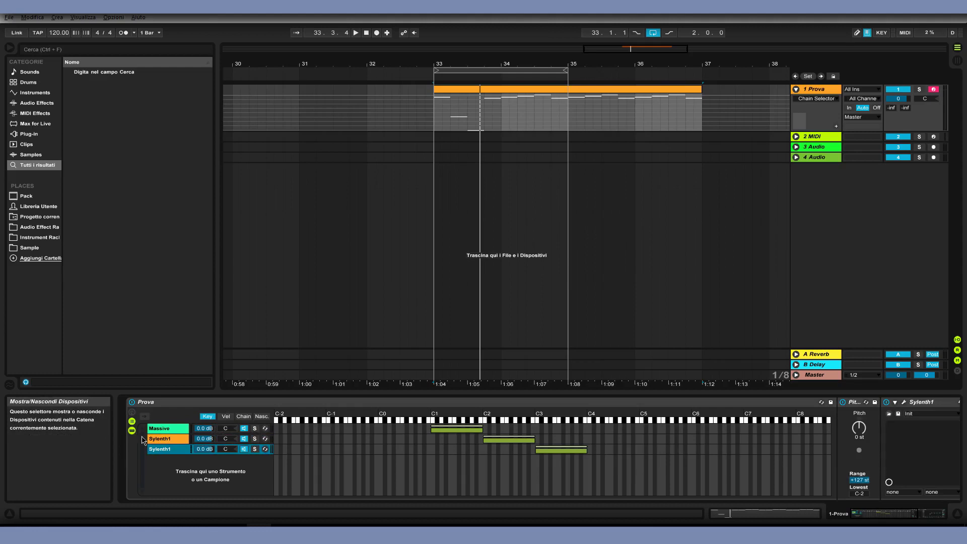
left_click(171, 439)
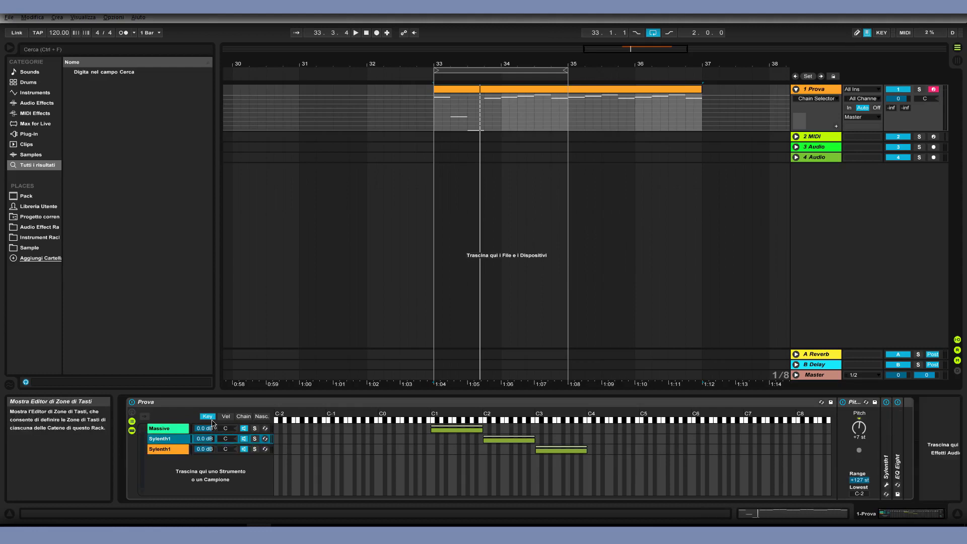
Hide the zone editor, look through the chains' devices, and briefly show the rack's macro controls
left_click(258, 417)
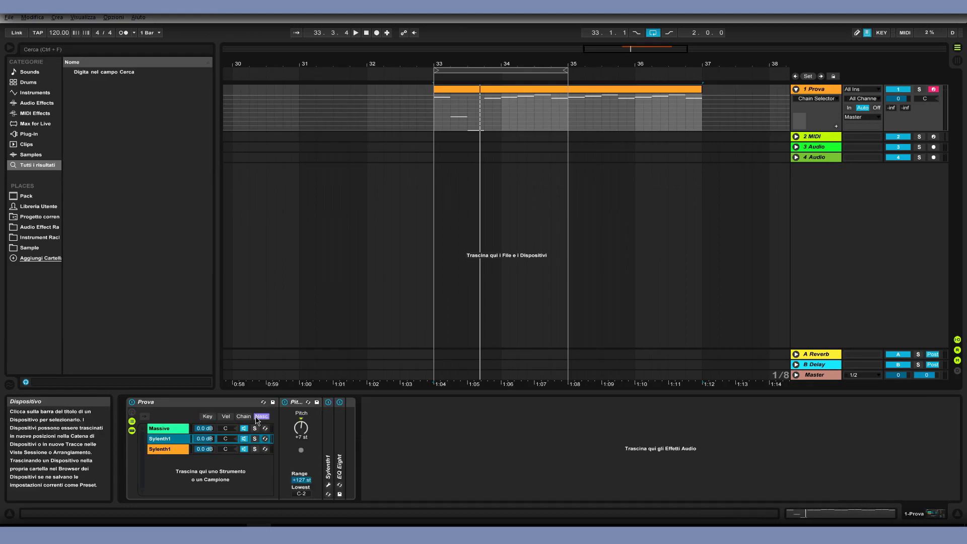
left_click(174, 447)
left_click(173, 427)
left_click(132, 431)
left_click(132, 432)
left_click(132, 412)
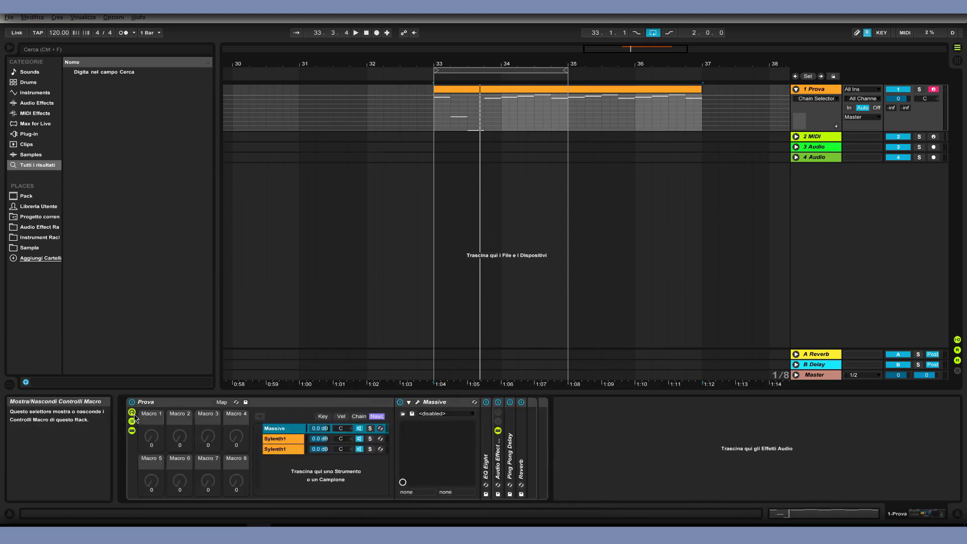
left_click(133, 413)
Select all three chains in the Prova rack and group them into a nested Instrument Rack
left_click(166, 449, "shift")
left_click(165, 449)
left_click(170, 428, "shift")
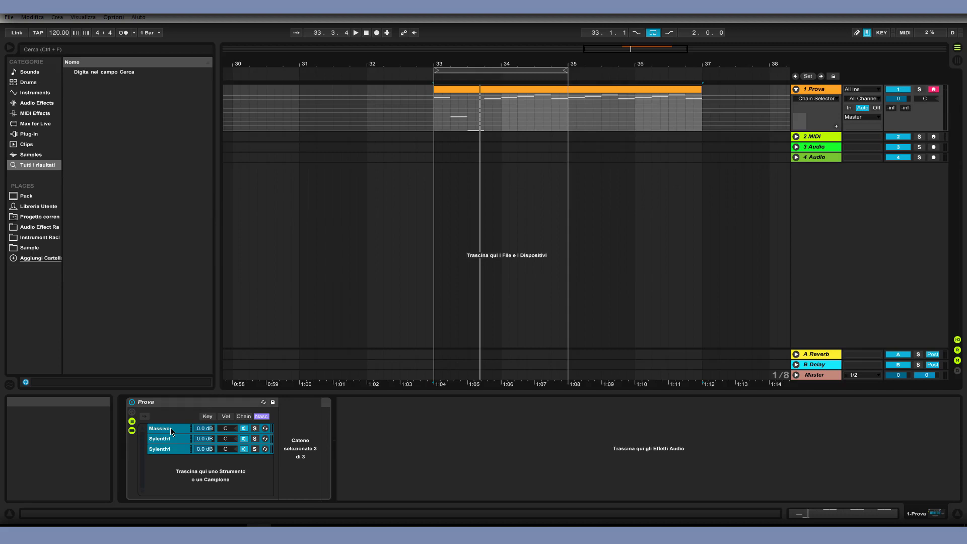
left_click(170, 450)
left_click(172, 428, "shift")
key("ctrl+g")
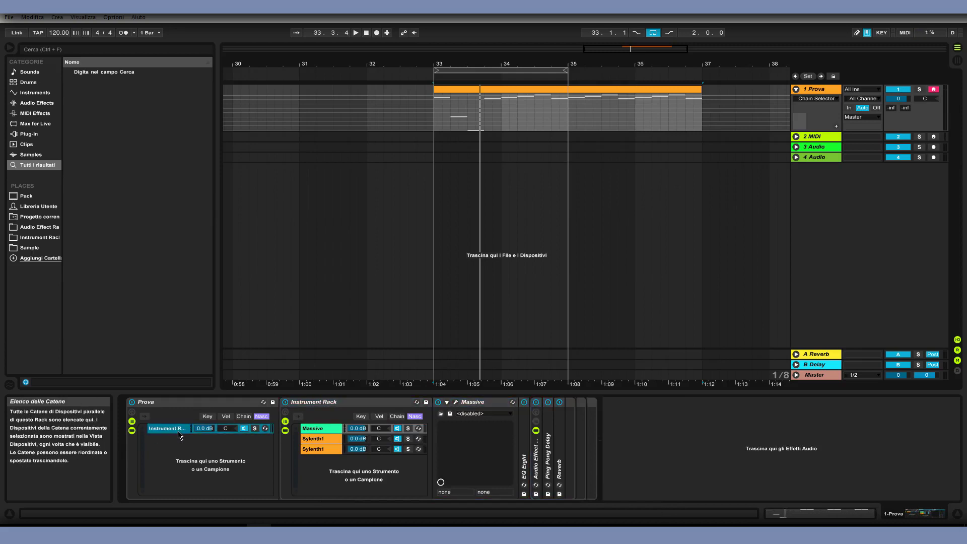
Inspect the Prova rack's single grouped chain and the chains inside the nested Instrument Rack
double_click(172, 432)
double_click(171, 432)
left_click(316, 449)
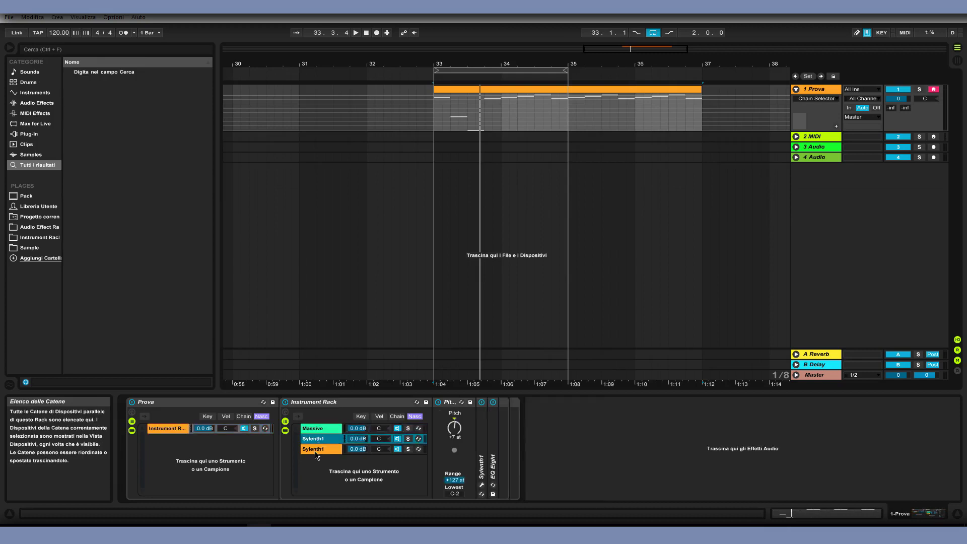
left_click(316, 429)
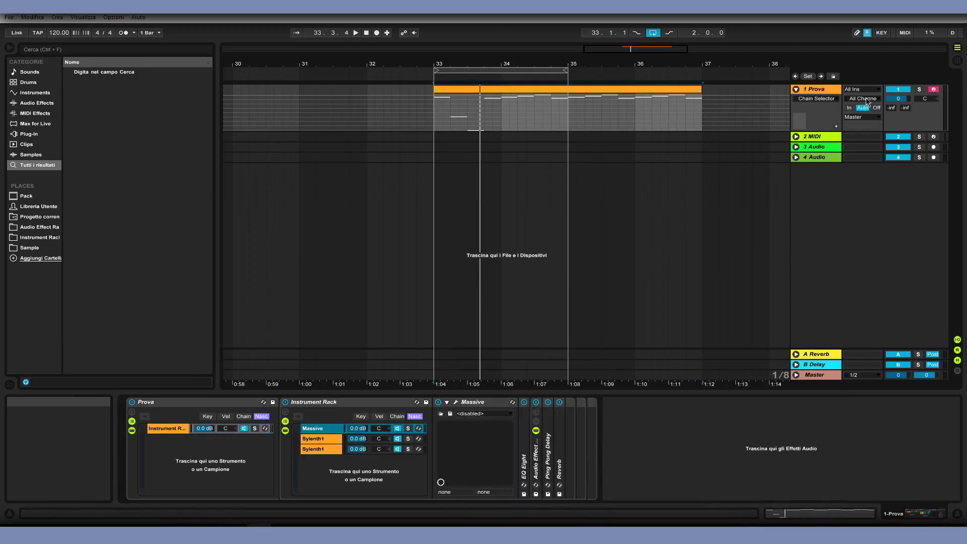
Group the Prova, MIDI and first Audio tracks into one group track, and compare it with the Prova track inside
left_click(824, 90)
left_click(816, 146, "shift")
key("ctrl+g")
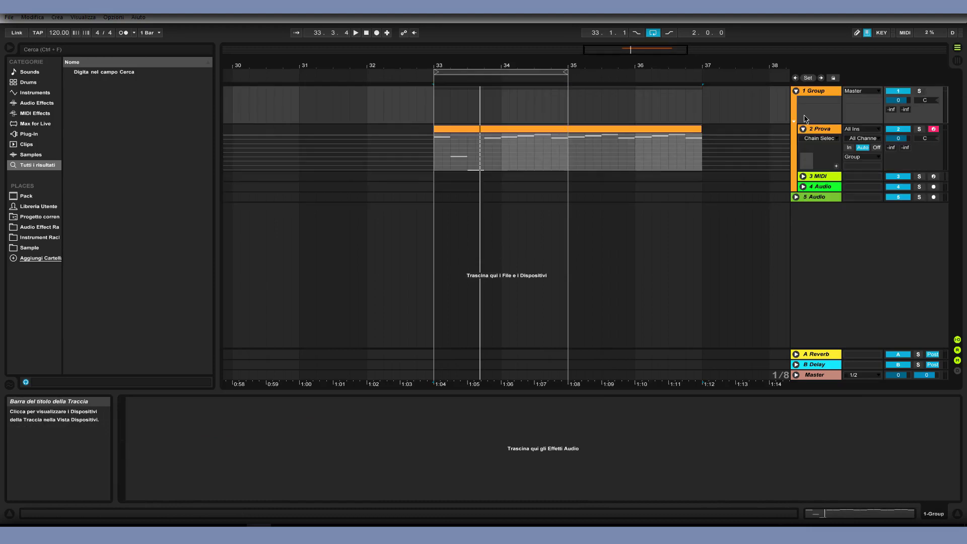
left_click(808, 96)
left_click(818, 130)
left_click(821, 93)
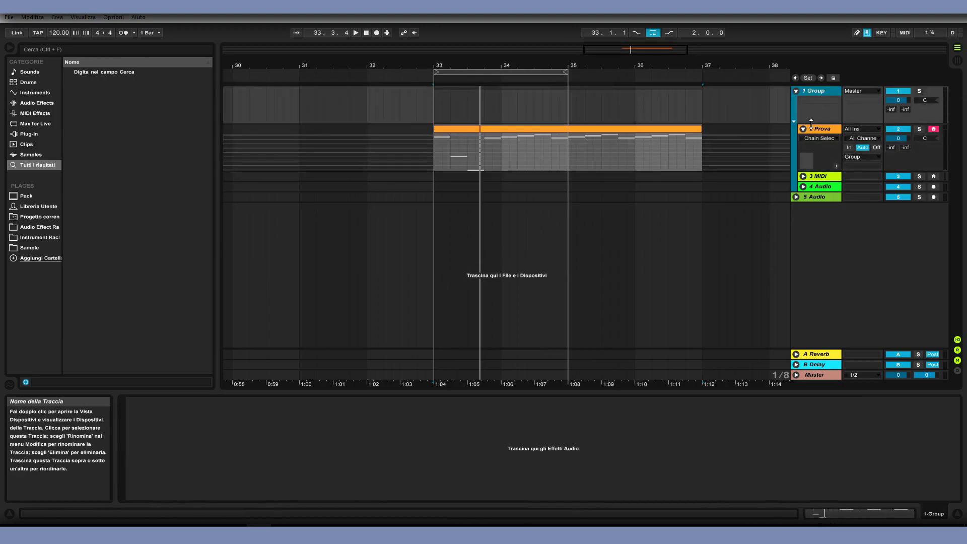
Examine the Prova track's nested Instrument Rack, including its title options, where each rack ends, and its three chains
left_click(822, 132)
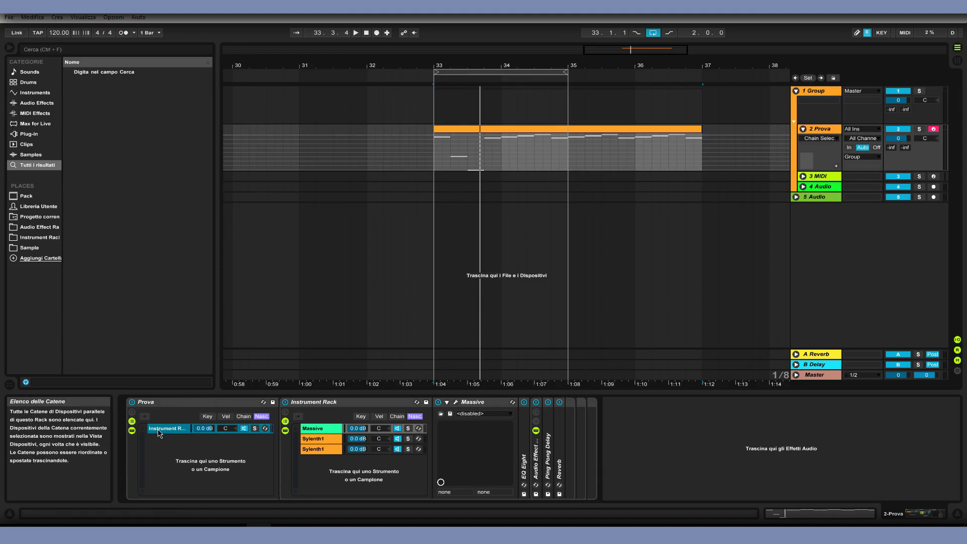
left_click(322, 429)
right_click(355, 407)
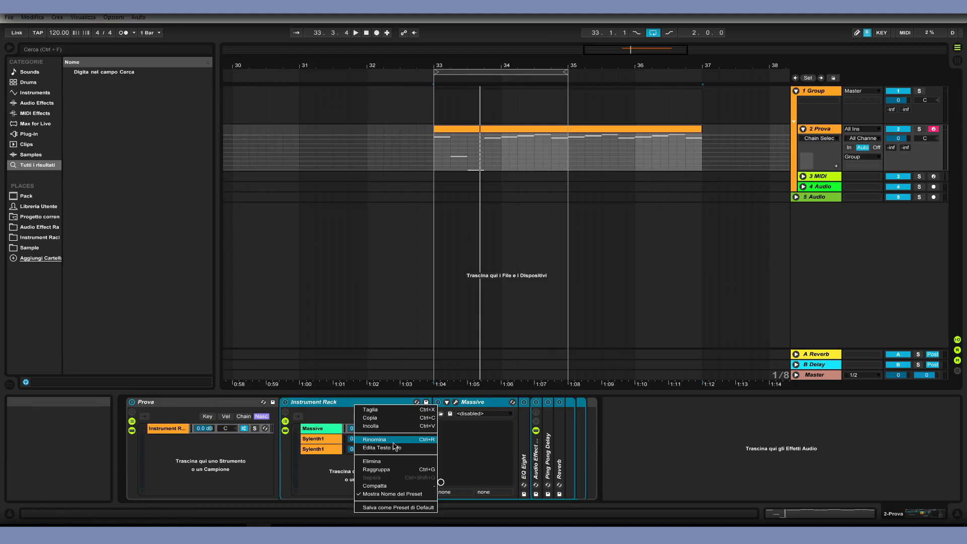
left_click(338, 467)
left_click(593, 452)
left_click(576, 449)
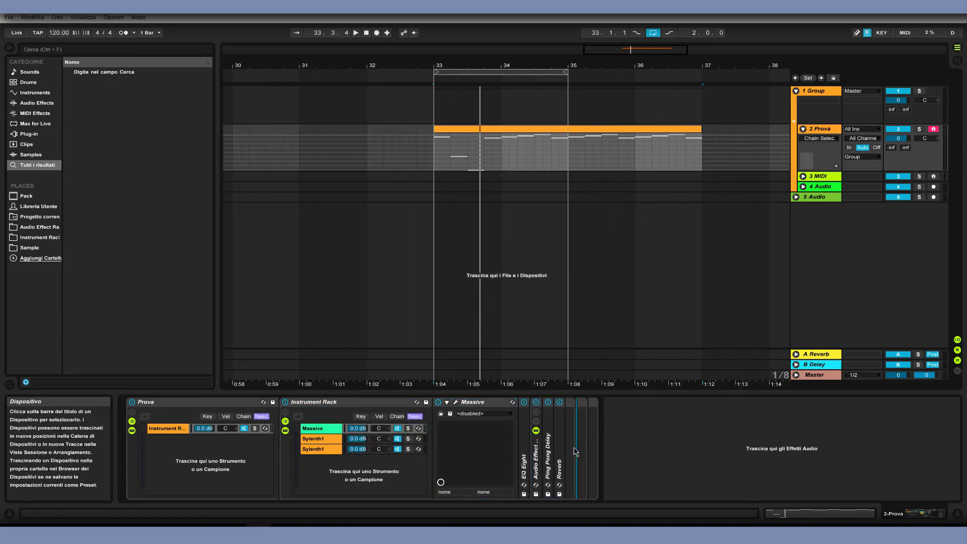
left_click(571, 449)
left_click(321, 429)
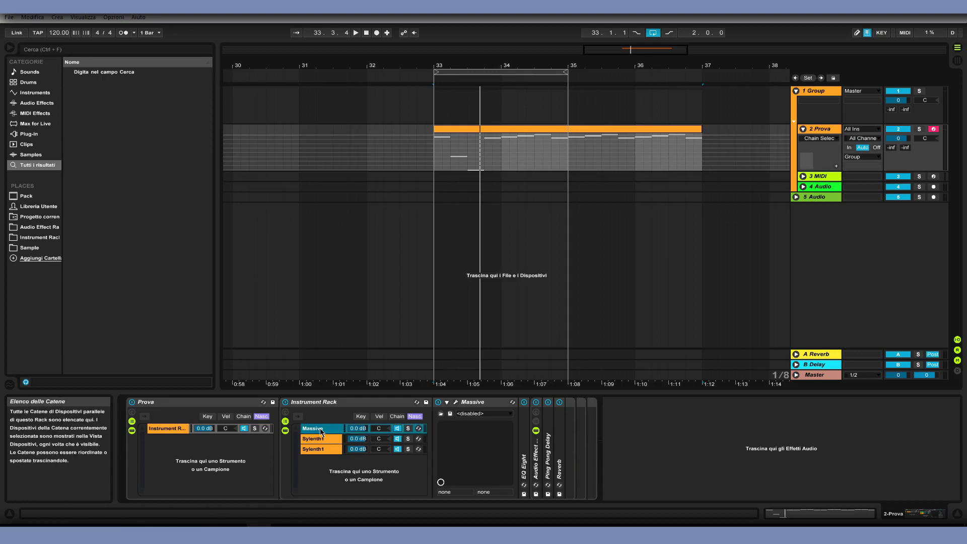
left_click(320, 449)
left_click(321, 440)
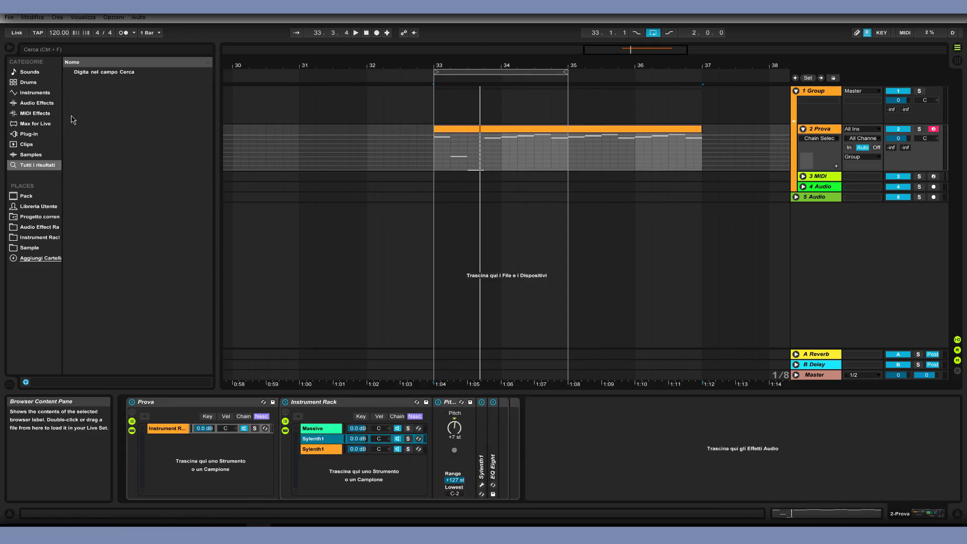
Add an EQ Eight audio effect to the nested rack's first Sylenth1 chain, then delete it
left_click(36, 103)
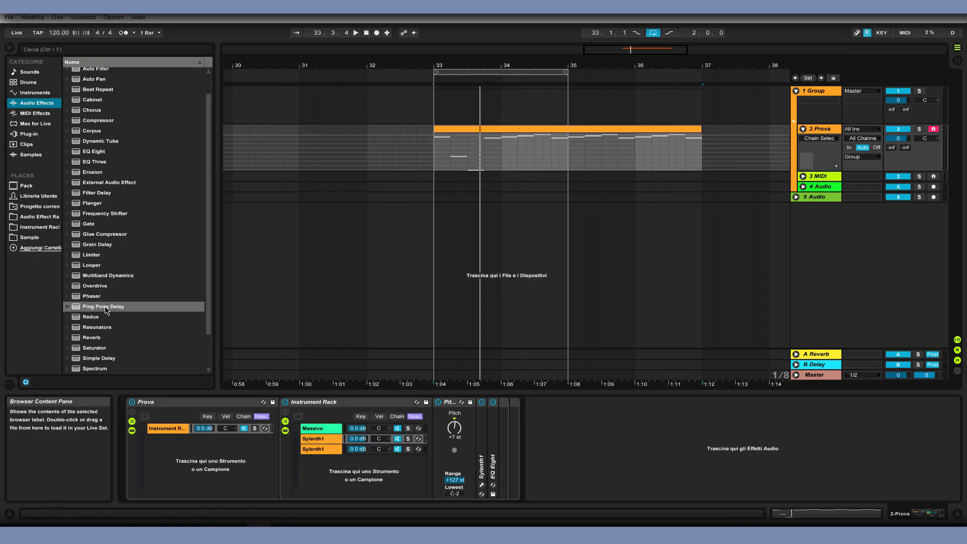
left_click(89, 153)
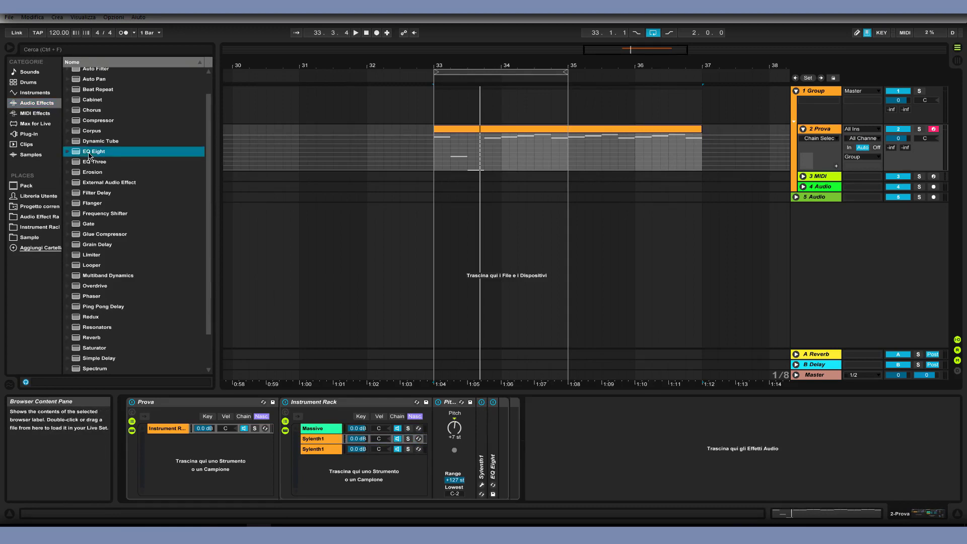
mouse_move(313, 443)
left_mouse_down()
mouse_move(449, 436)
mouse_move(521, 446)
mouse_move(411, 428)
mouse_move(325, 455)
mouse_move(327, 438)
left_mouse_up()
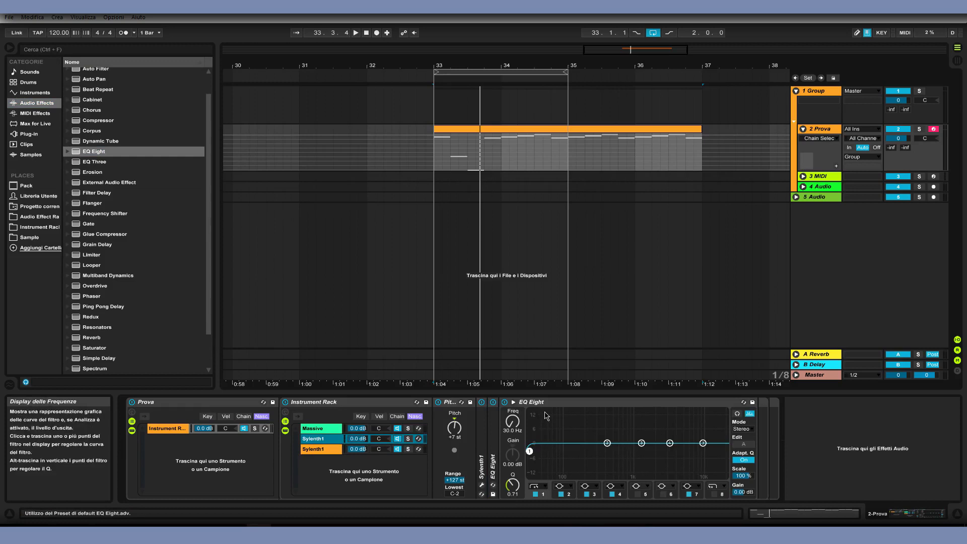
left_click(547, 404)
key("Delete")
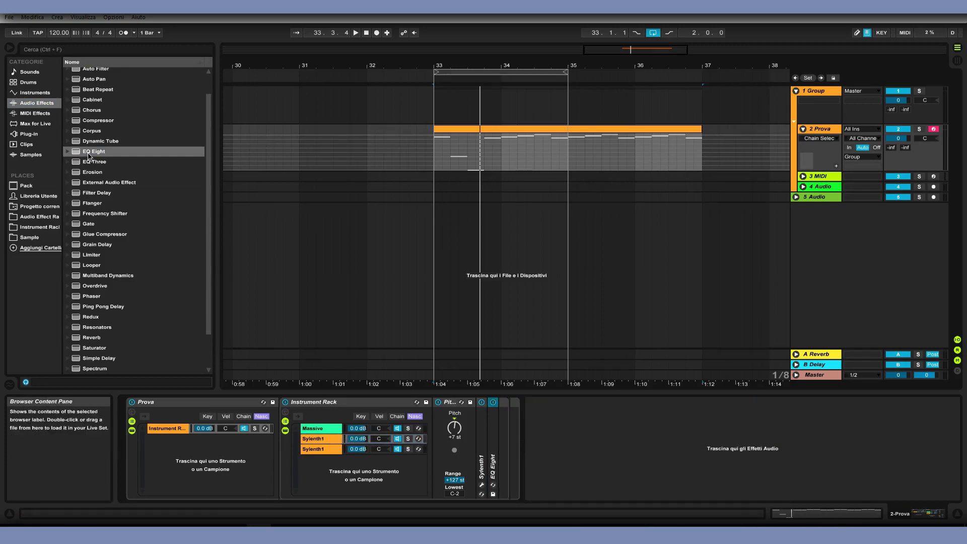
Insert an EQ Eight directly after the nested Instrument Rack, inside the outer Prova rack's chain
left_click_drag(88, 156, 506, 440)
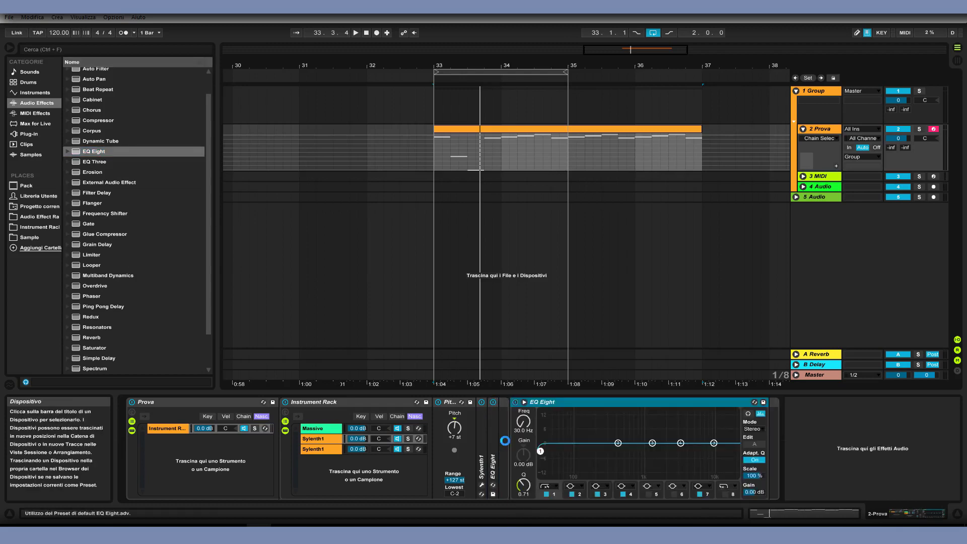
left_click(368, 408)
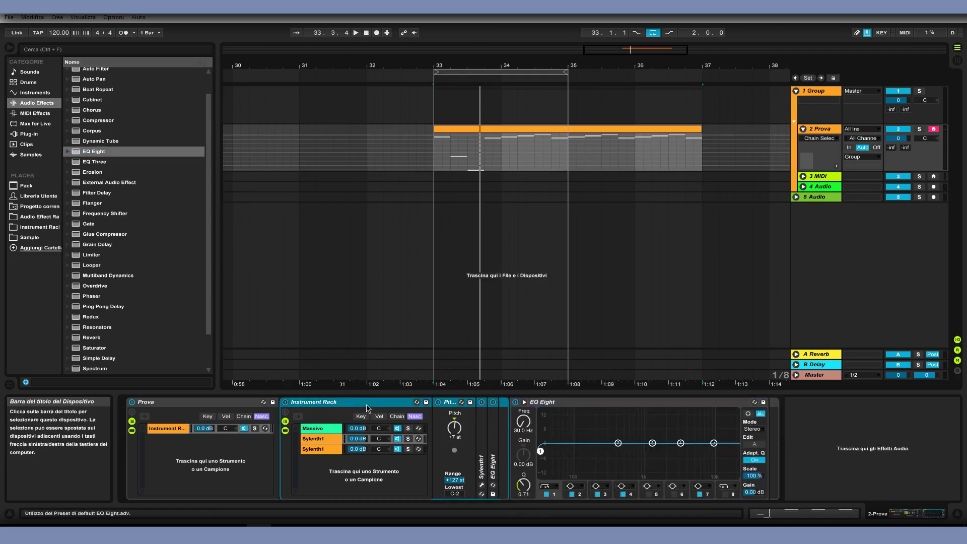
left_click(562, 403)
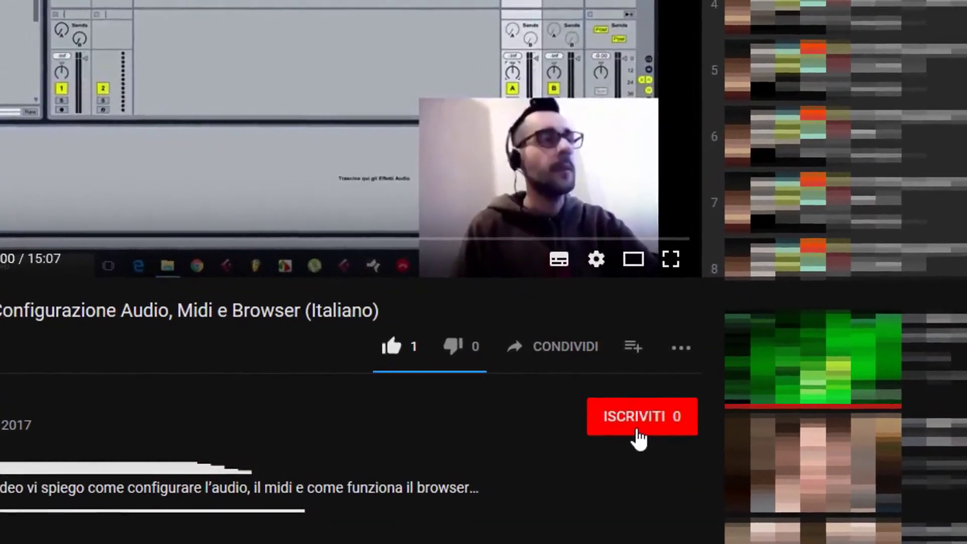
left_click(639, 434)
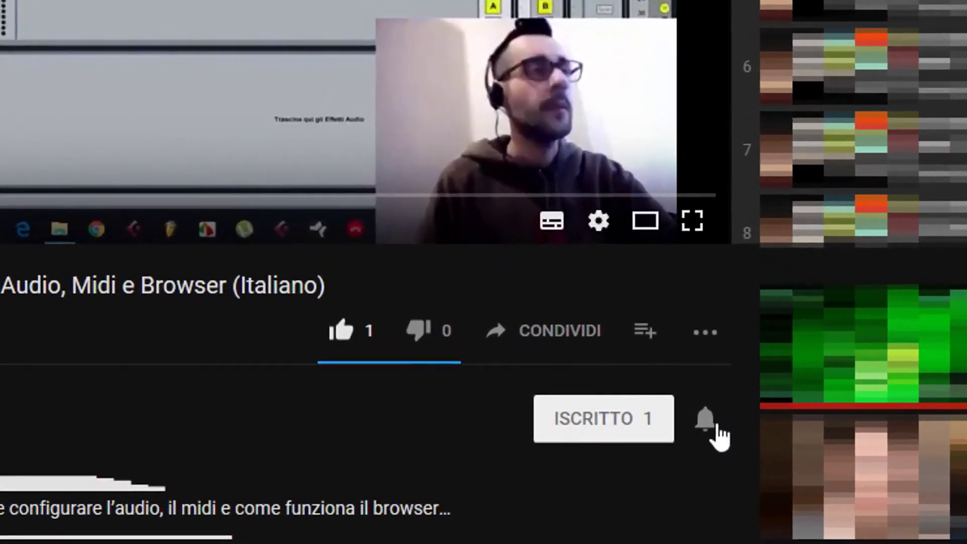
left_click(716, 426)
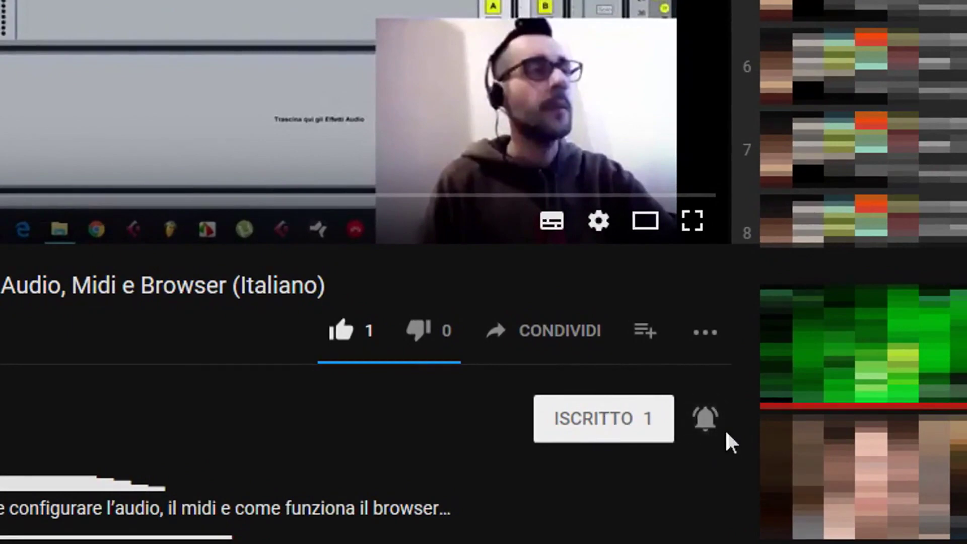